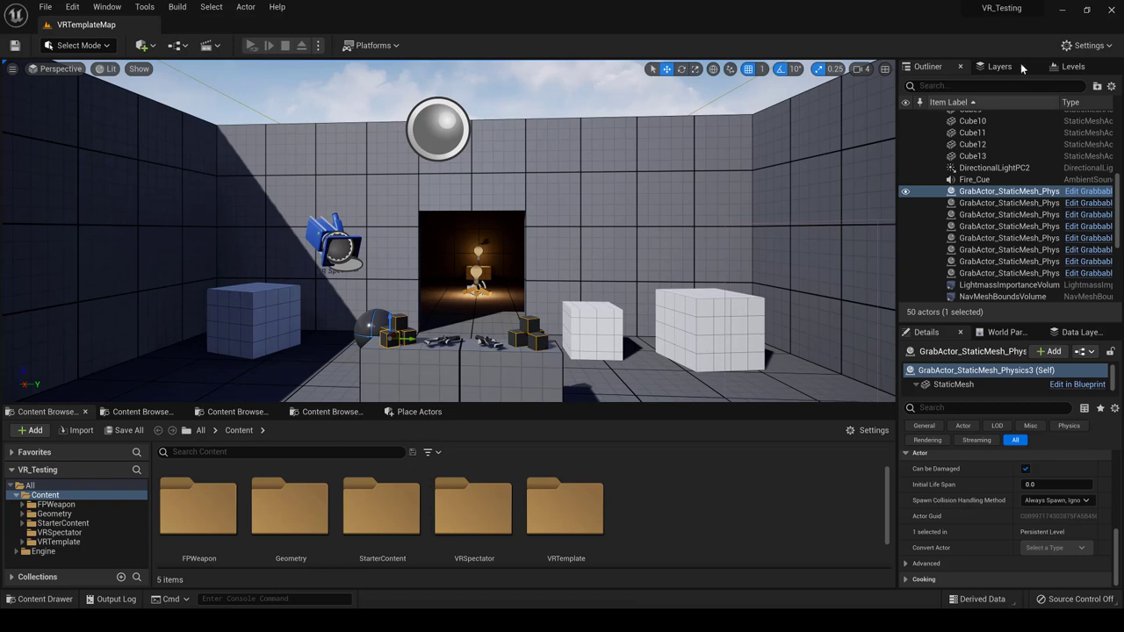
# Switch to the Epic Games Launcher and launch Unreal Engine 5.0.0.
pyautogui.moveTo(996, 10)
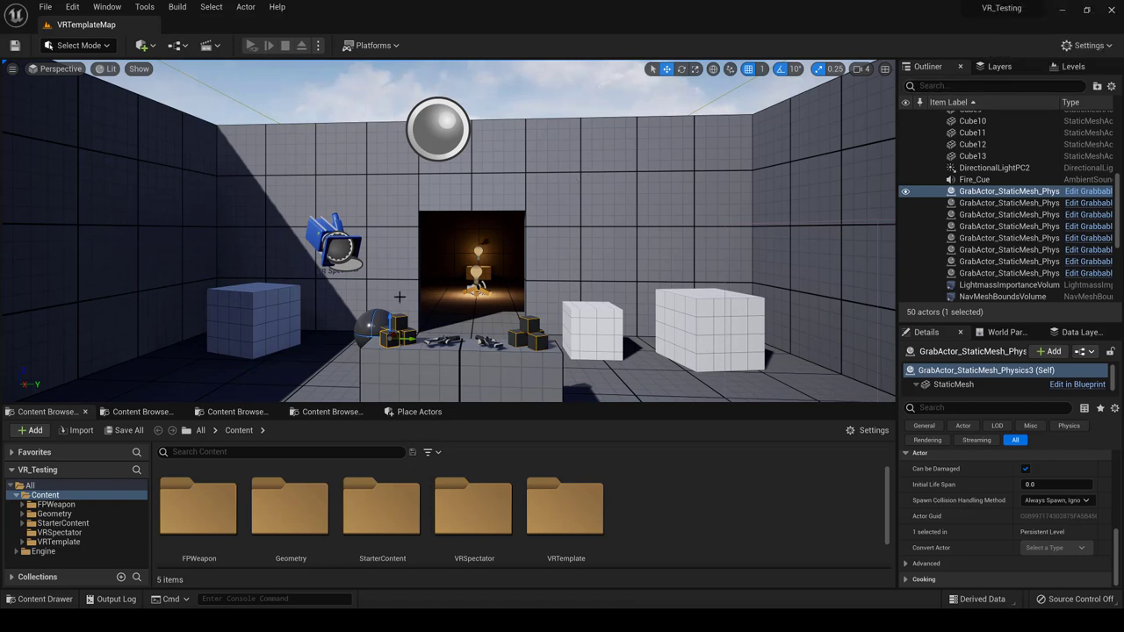
pyautogui.hotkey('alt', 'Tab')
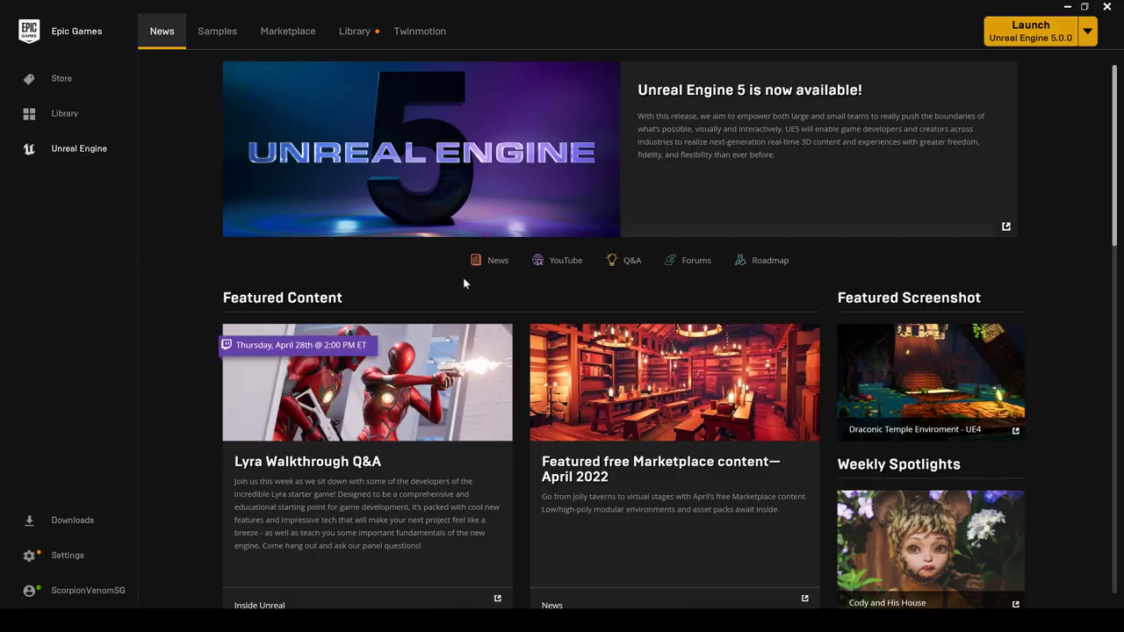
pyautogui.click(1010, 40)
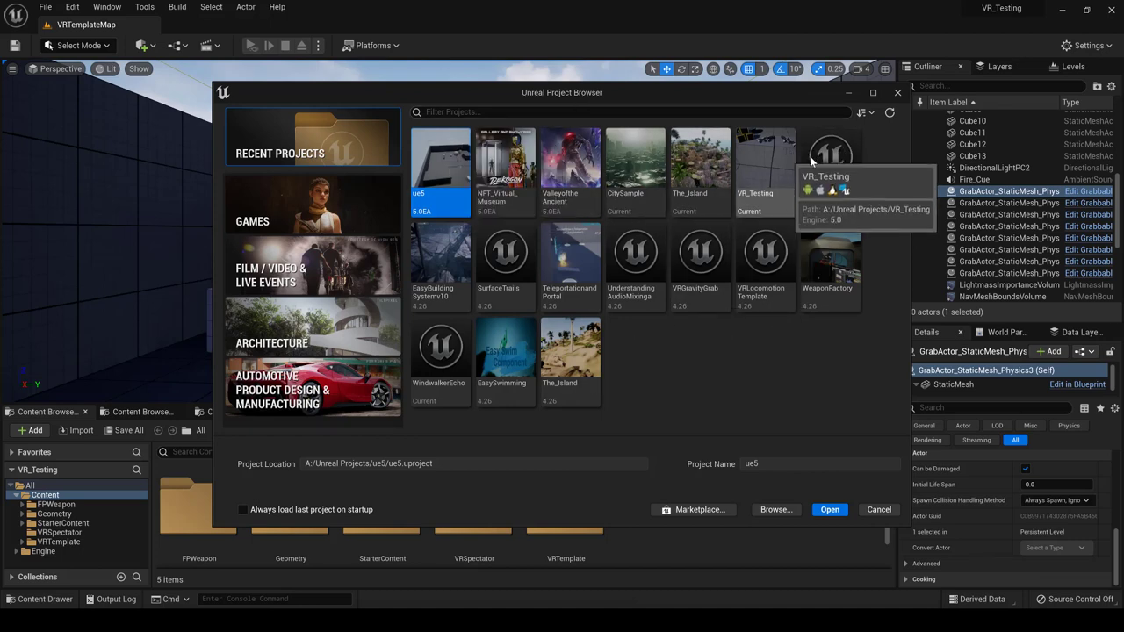
# Preview the Games > Virtual Reality template, then cancel the Project Browser.
pyautogui.click(310, 205)
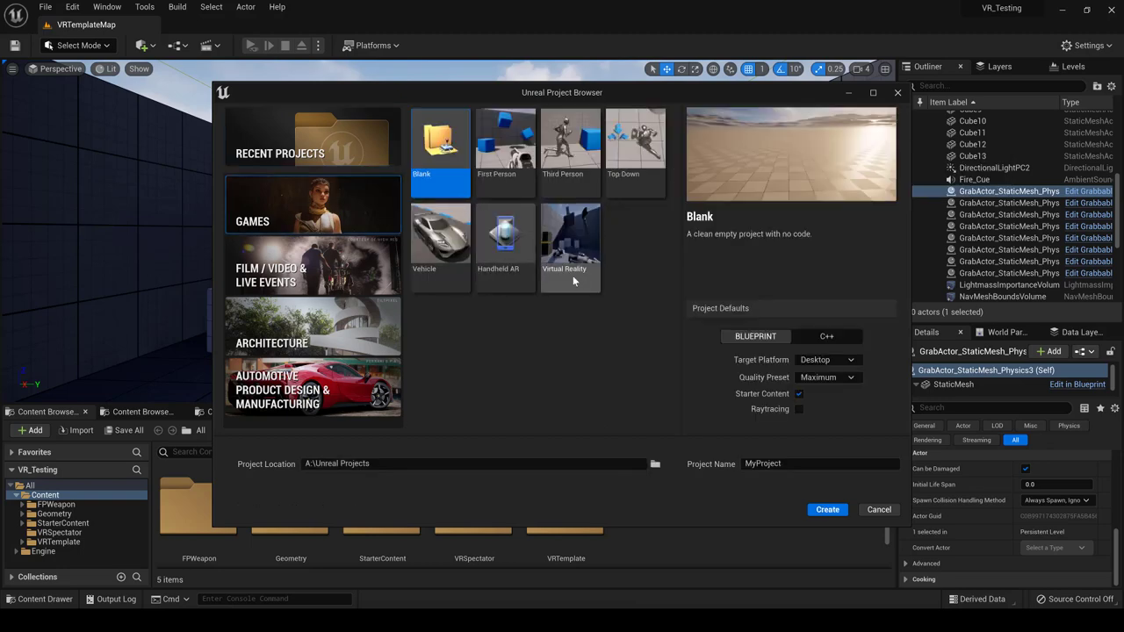
pyautogui.click(554, 227)
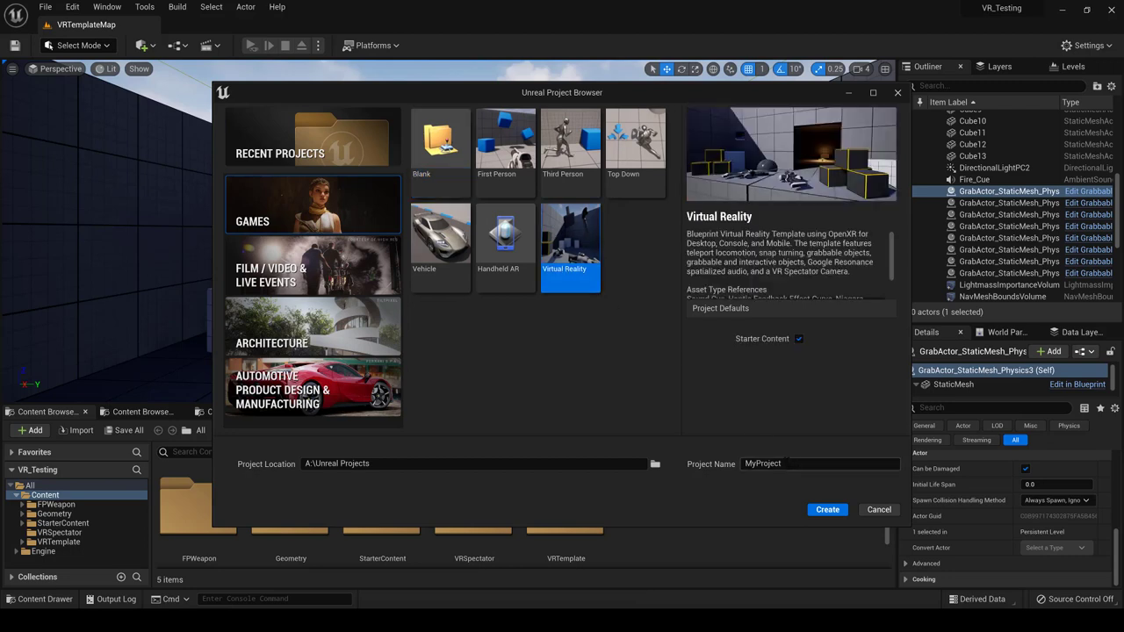
pyautogui.click(875, 512)
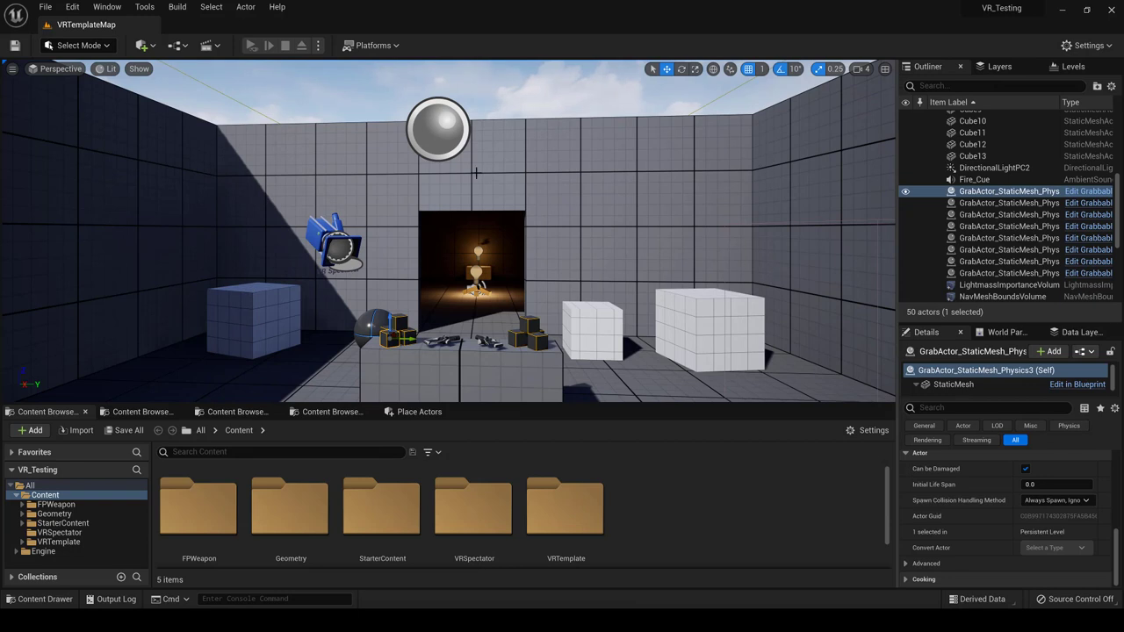
# Check the Platforms list and the play modes, where VR Preview is selected.
pyautogui.click(386, 48)
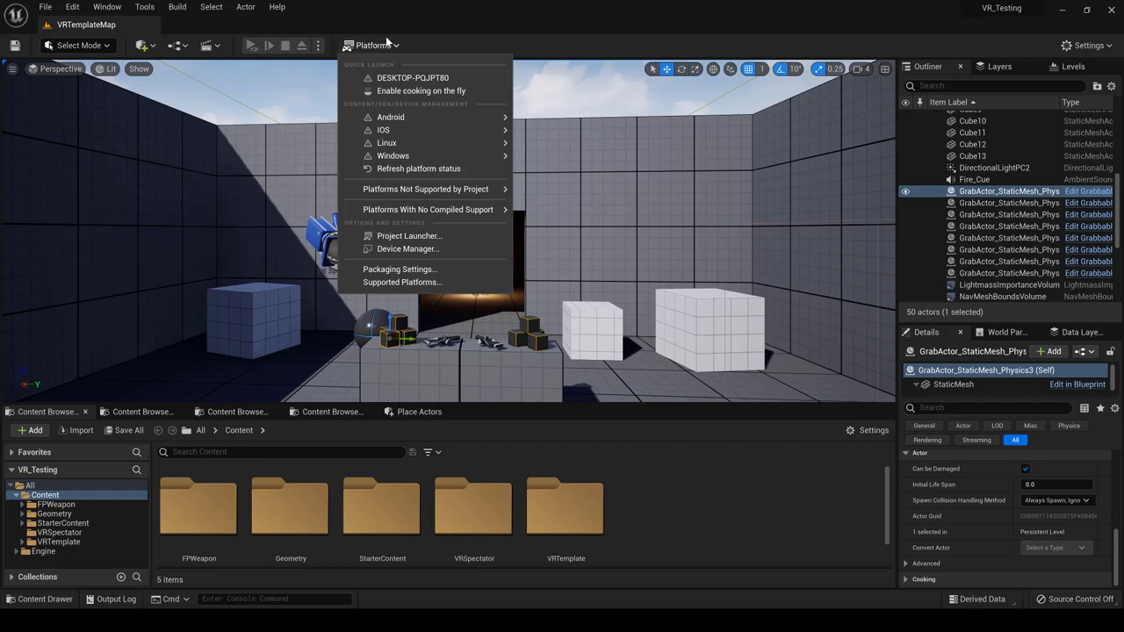
pyautogui.click(318, 45)
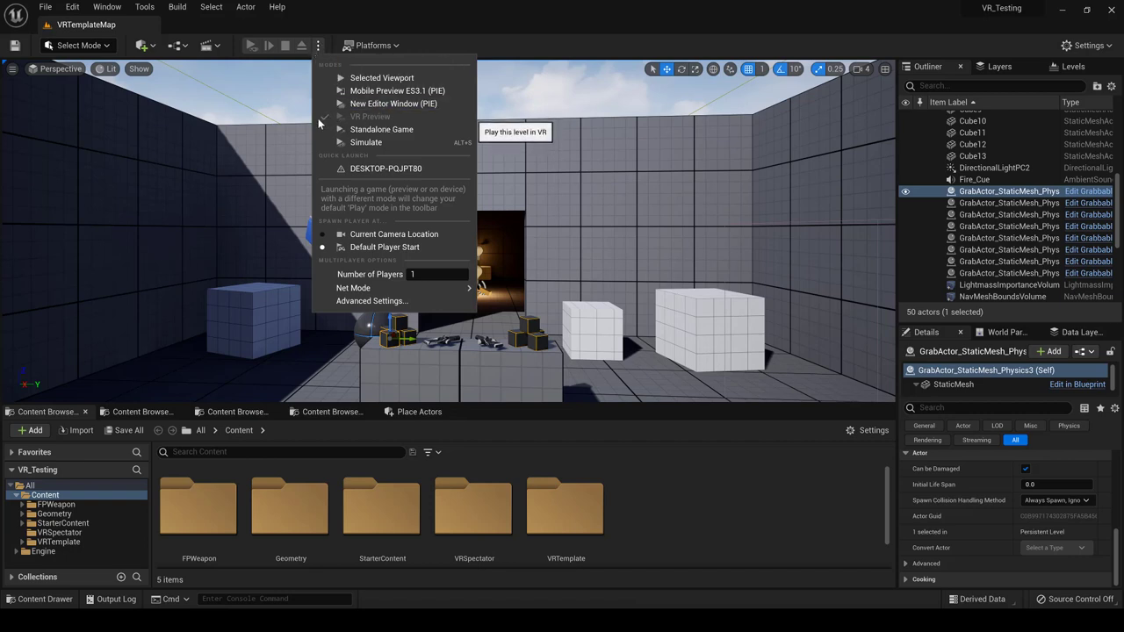
# Dismiss the play mode options and open Project Settings from the Edit menu.
pyautogui.click(266, 75)
pyautogui.click(211, 65)
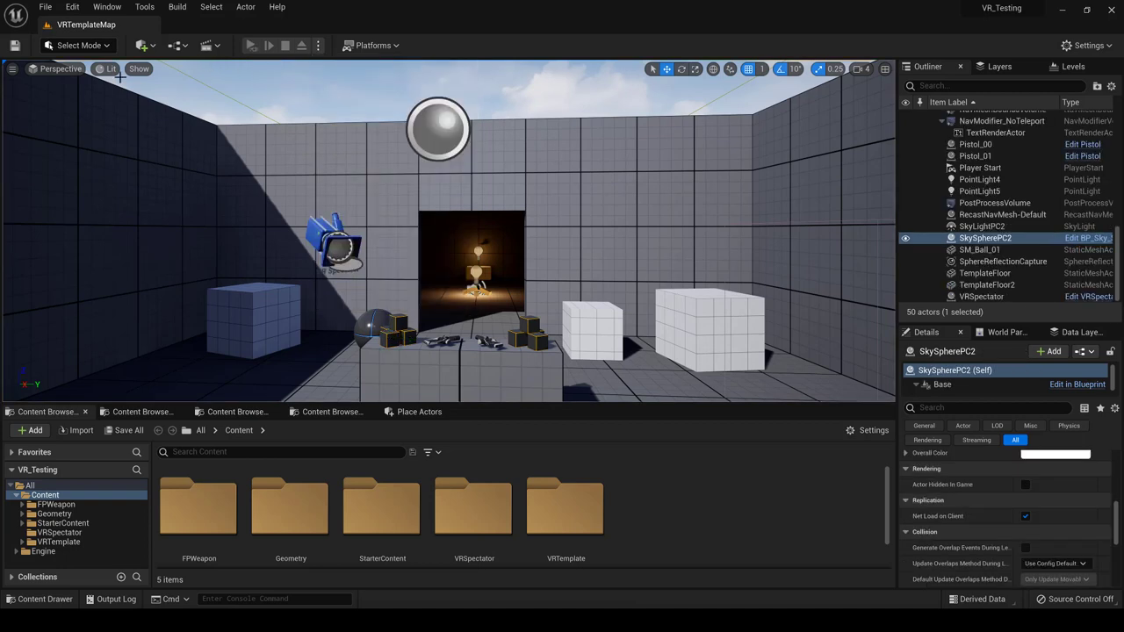
pyautogui.click(79, 6)
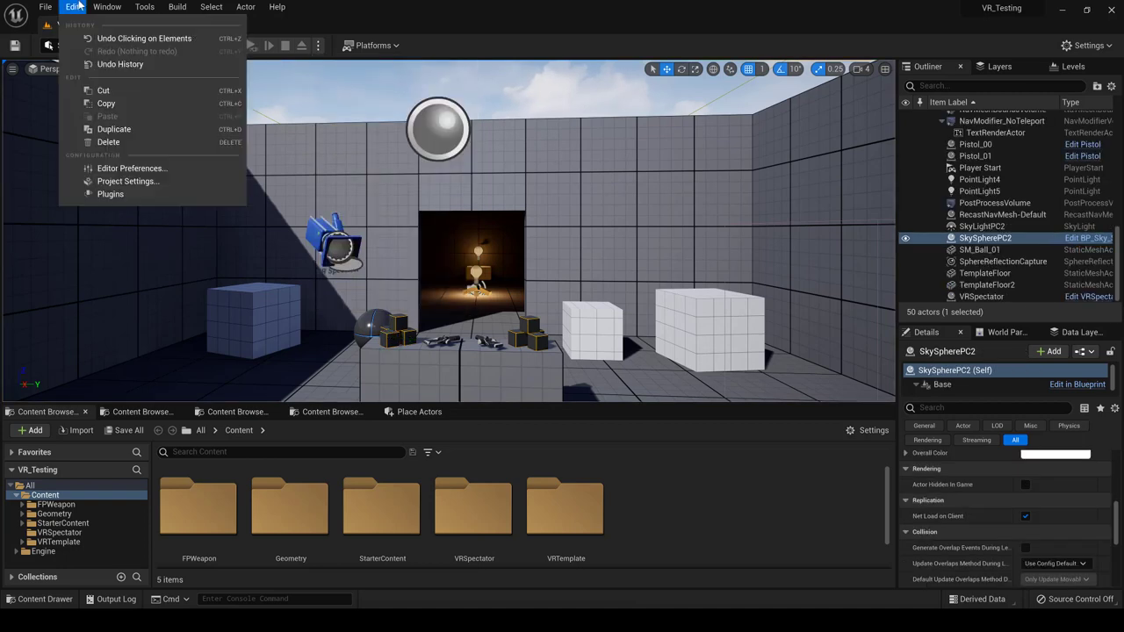
pyautogui.click(128, 181)
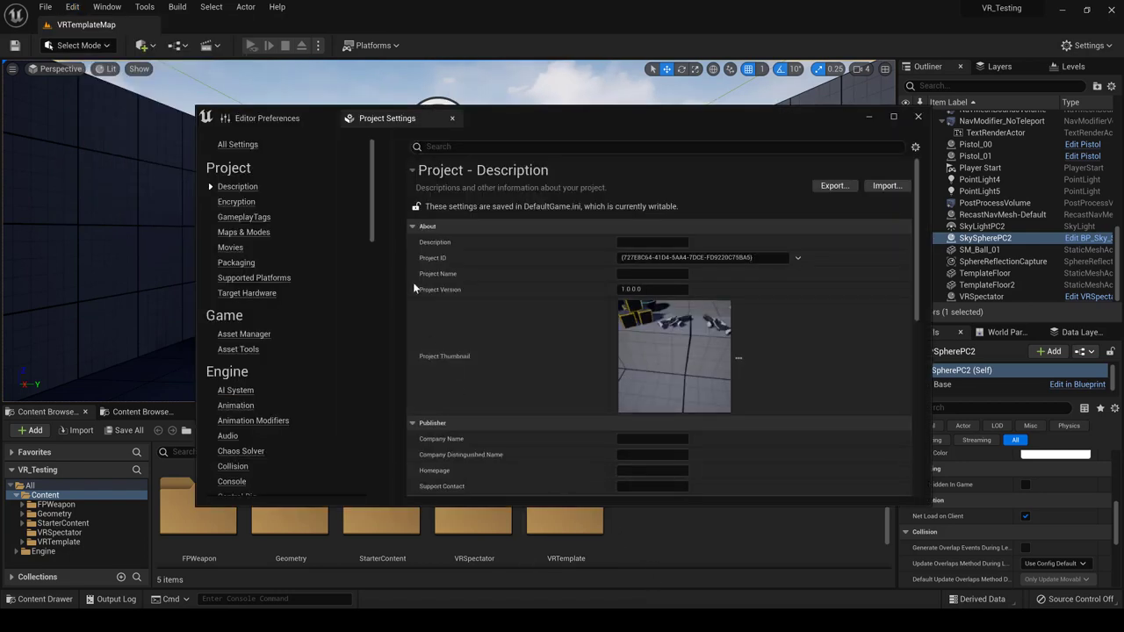
# Filter Project Settings for VR options and confirm Start in VR is ticked.
pyautogui.click(455, 147)
pyautogui.write('vr')
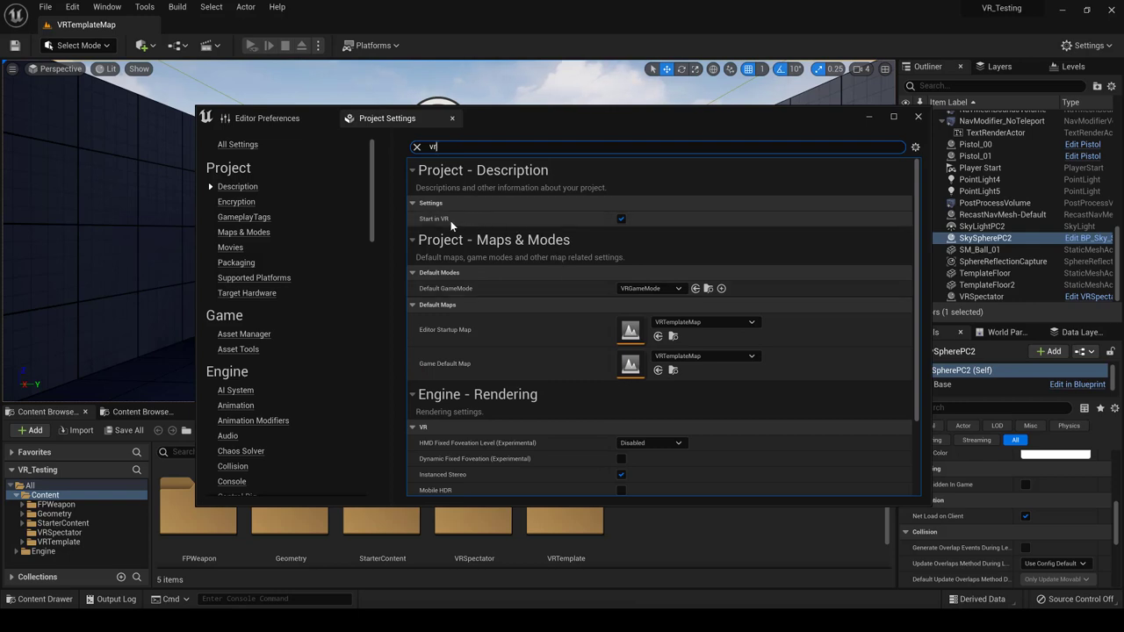
pyautogui.scroll(-1, 466, 261)
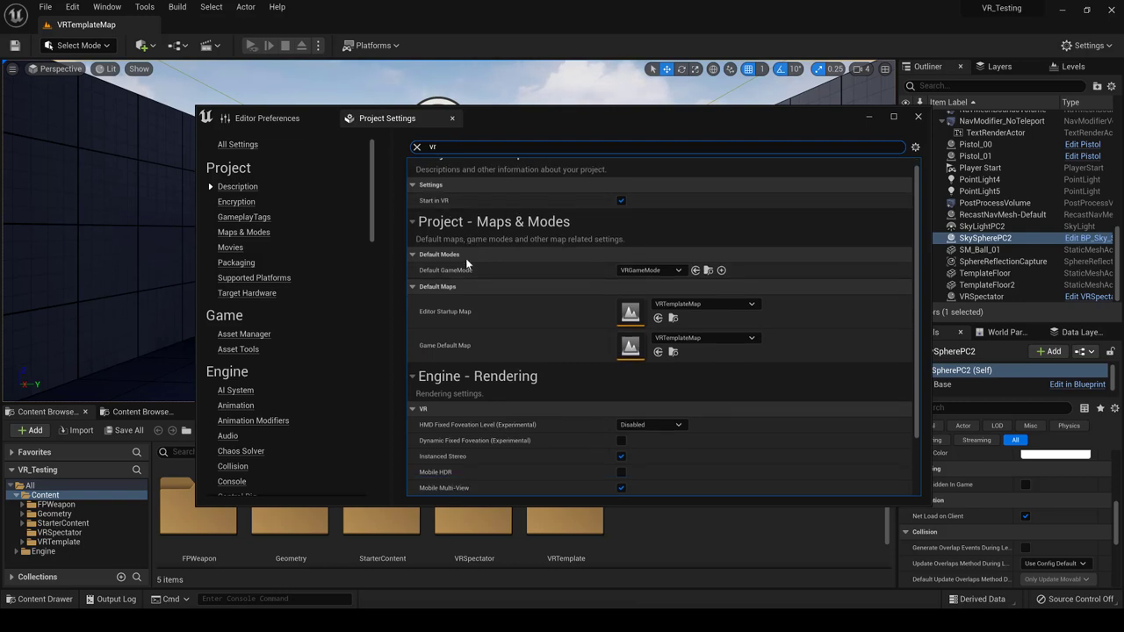
pyautogui.scroll(-3, 466, 261)
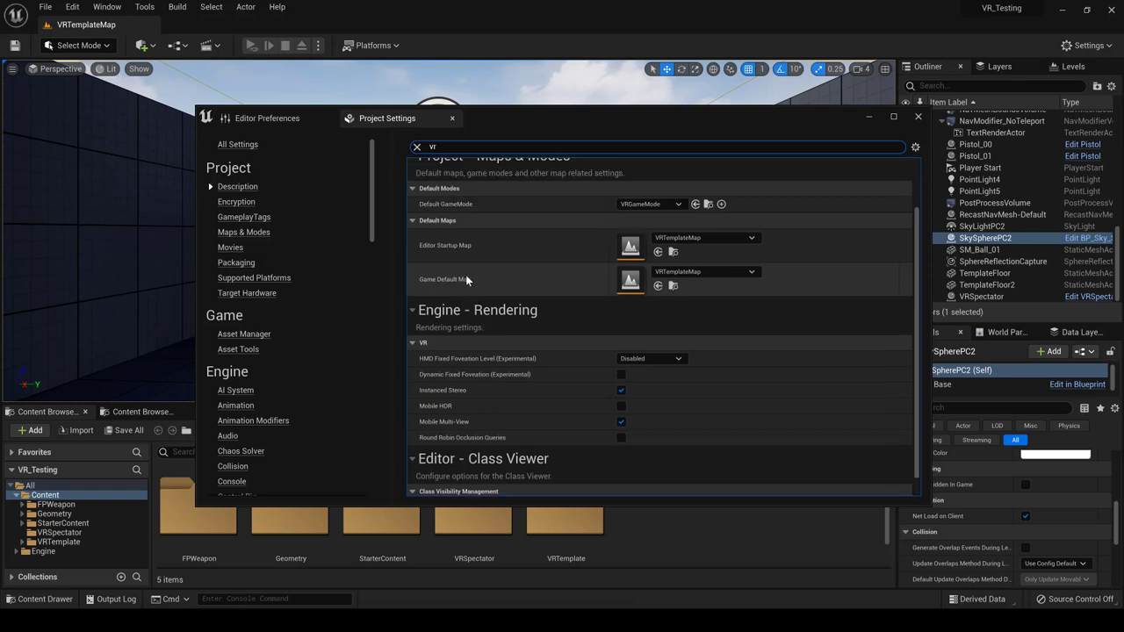
pyautogui.scroll(4, 461, 255)
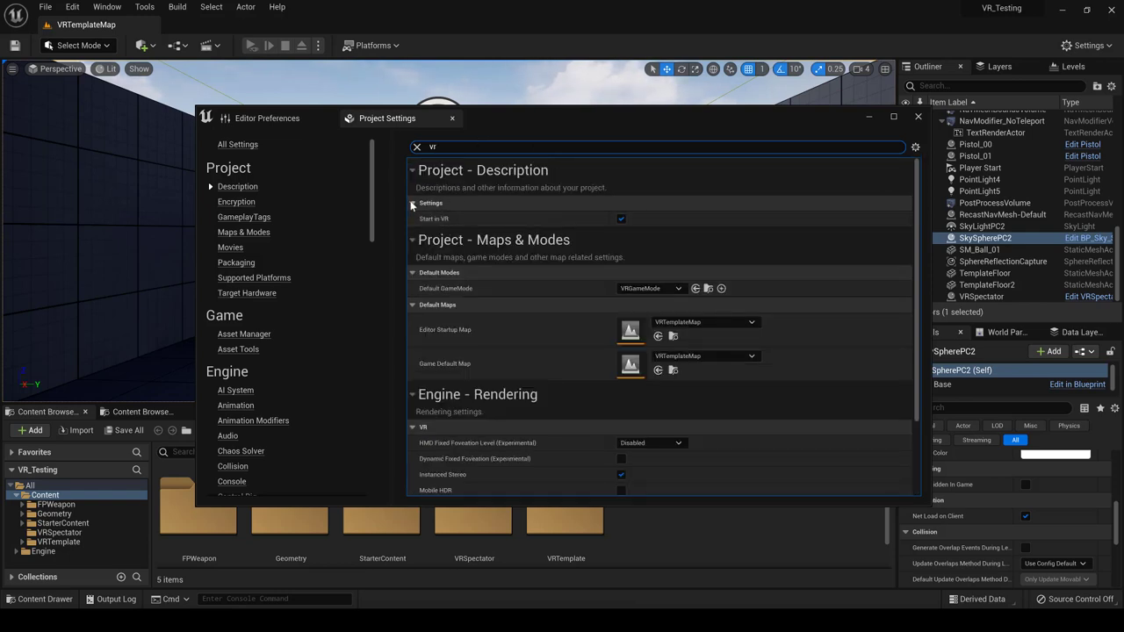
pyautogui.click(412, 203)
pyautogui.click(411, 204)
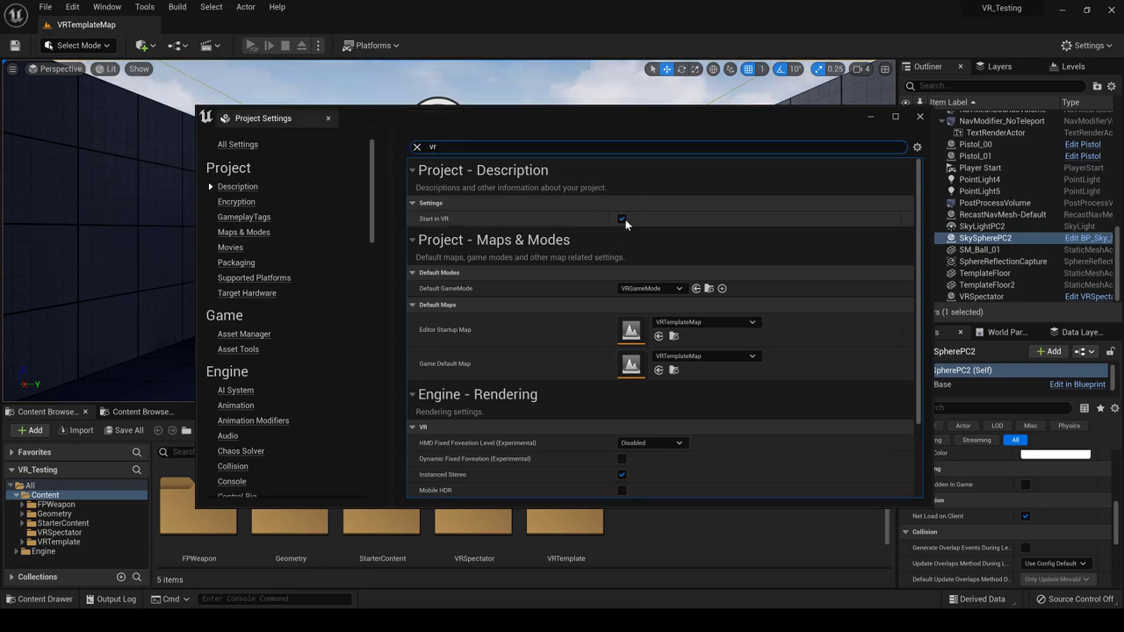
# Close Project Settings and open Editor Preferences filtered by 'vr'.
pyautogui.click(920, 116)
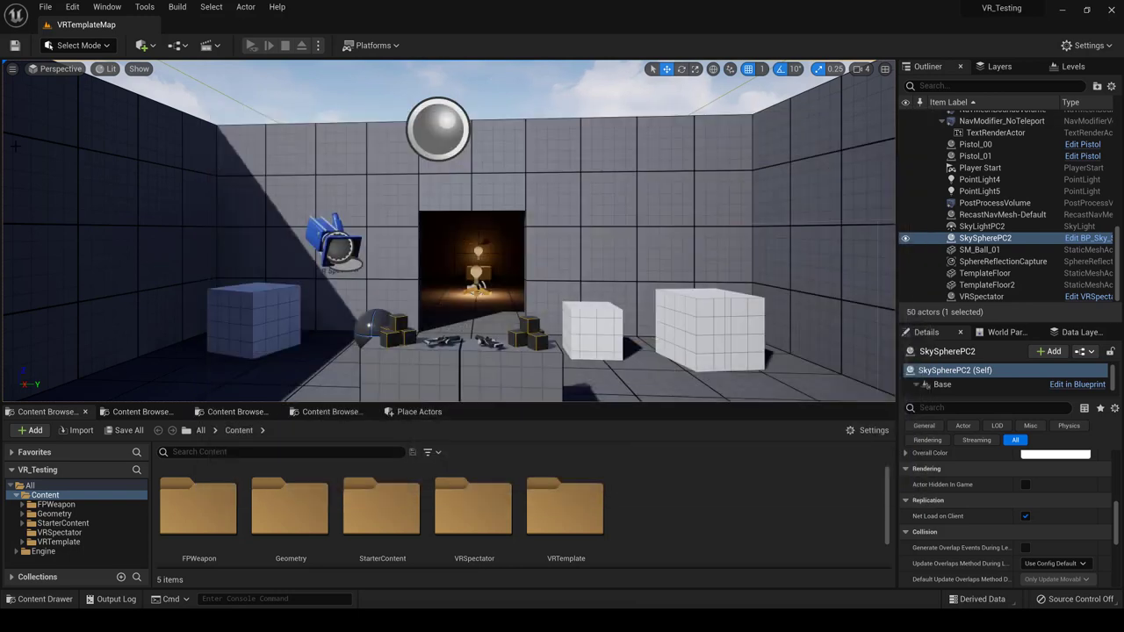
pyautogui.click(75, 8)
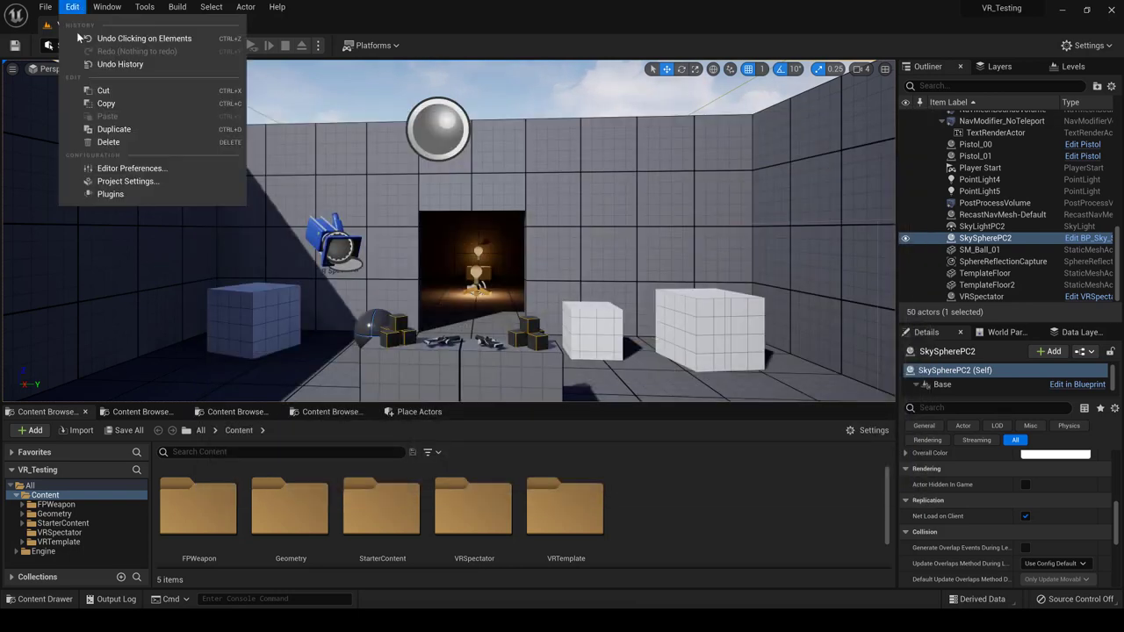
pyautogui.click(130, 168)
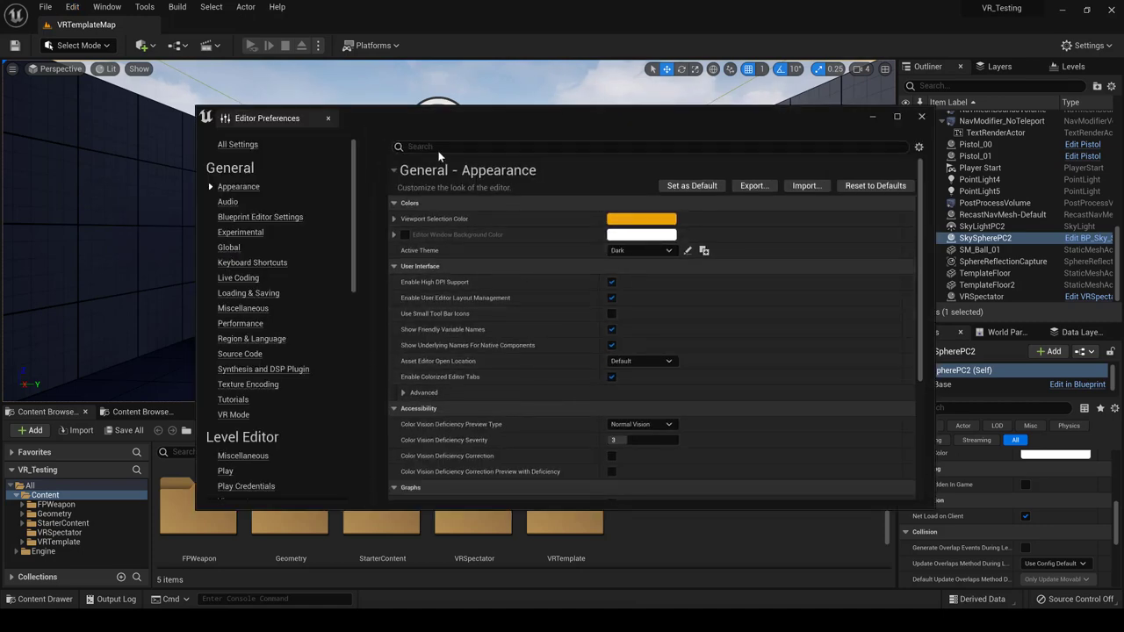
pyautogui.click(439, 149)
pyautogui.write('vr')
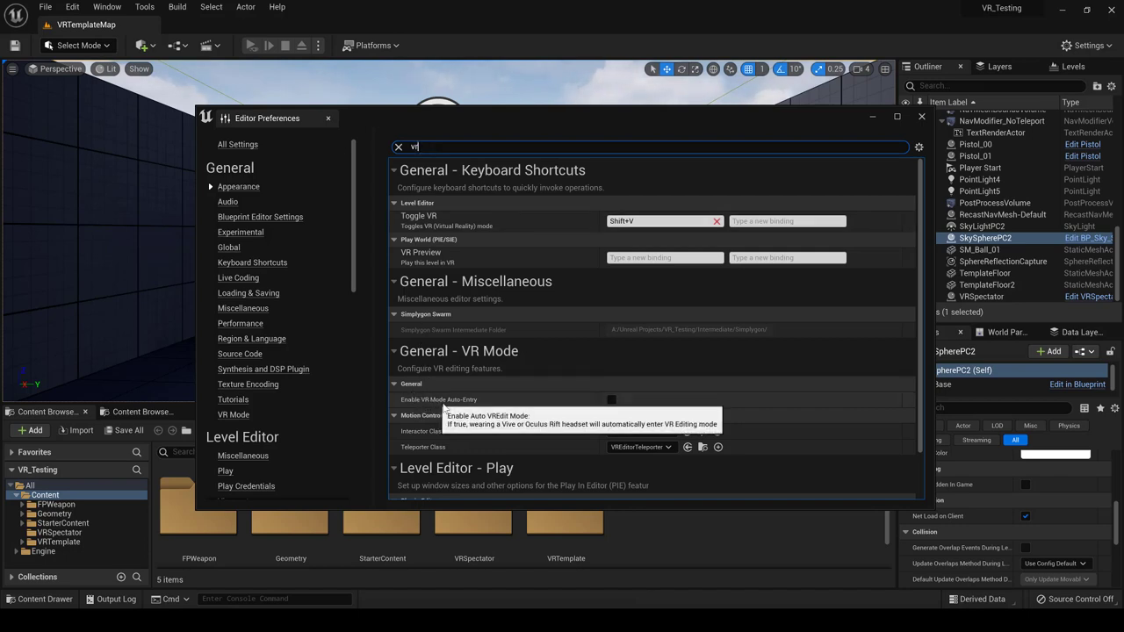
# Enable VR Mode Auto-Entry and accept the experimental feature warning.
pyautogui.click(612, 400)
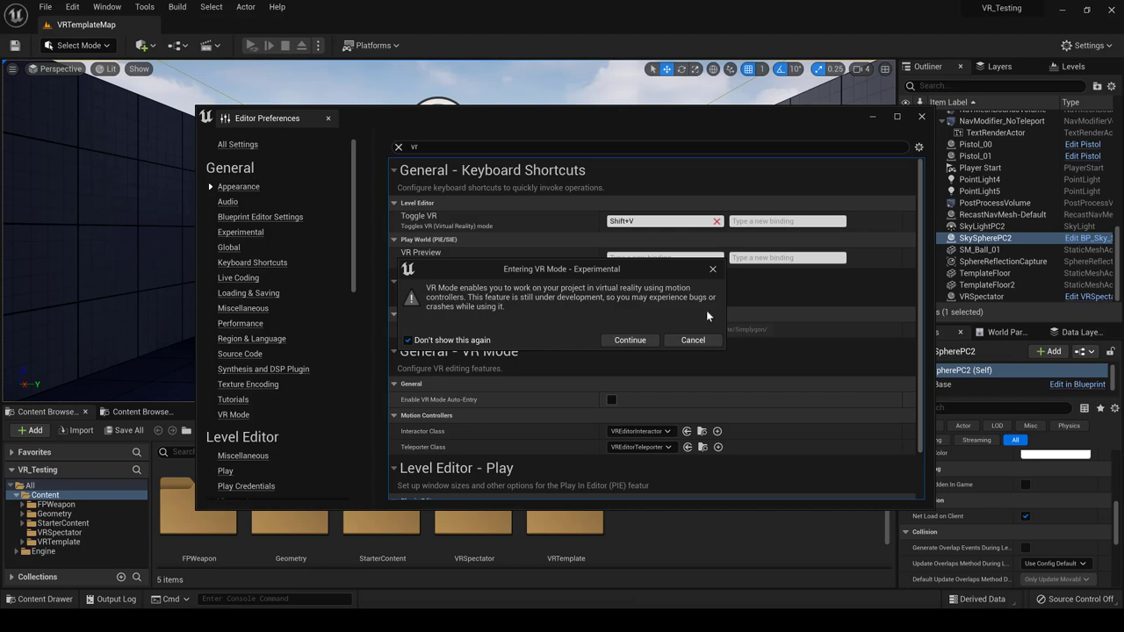
pyautogui.click(637, 342)
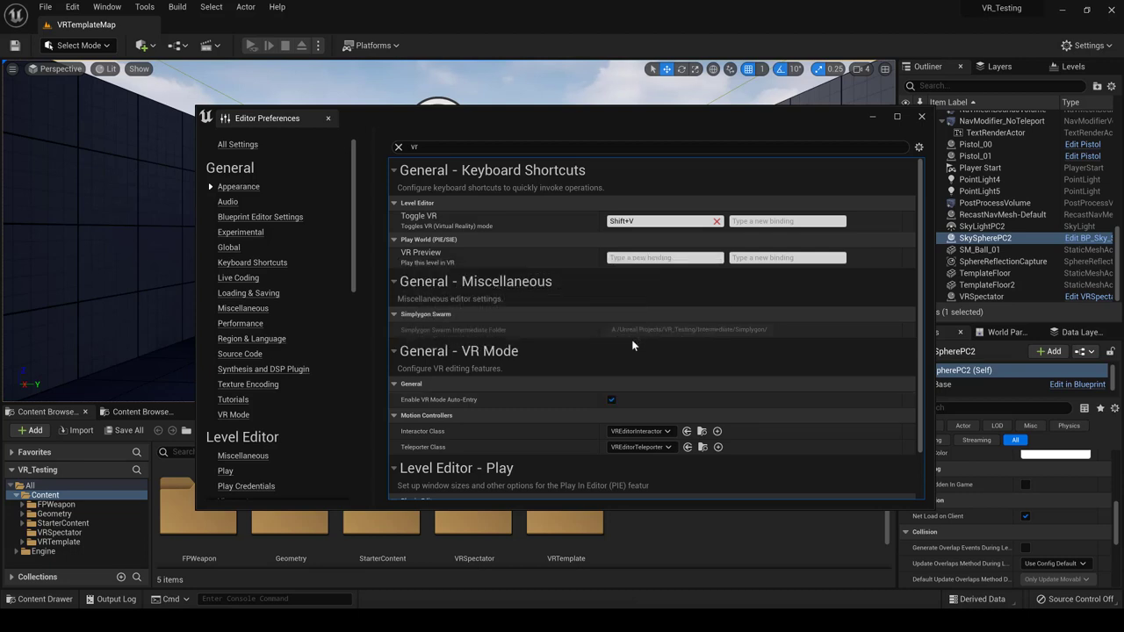
pyautogui.scroll(-1, 571, 351)
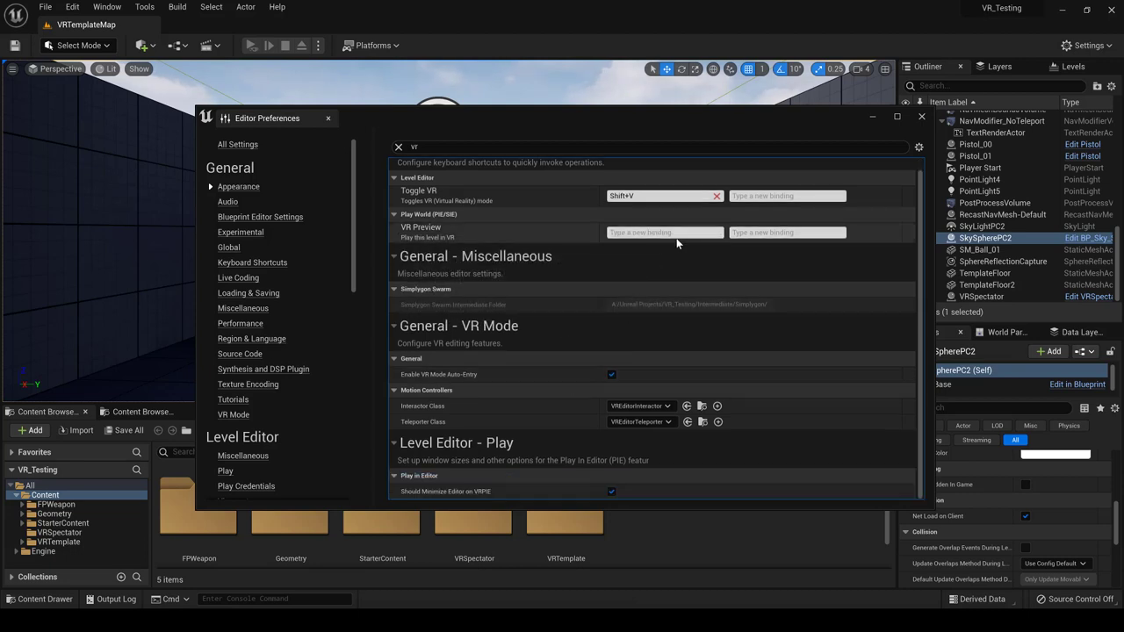
pyautogui.scroll(1, 582, 245)
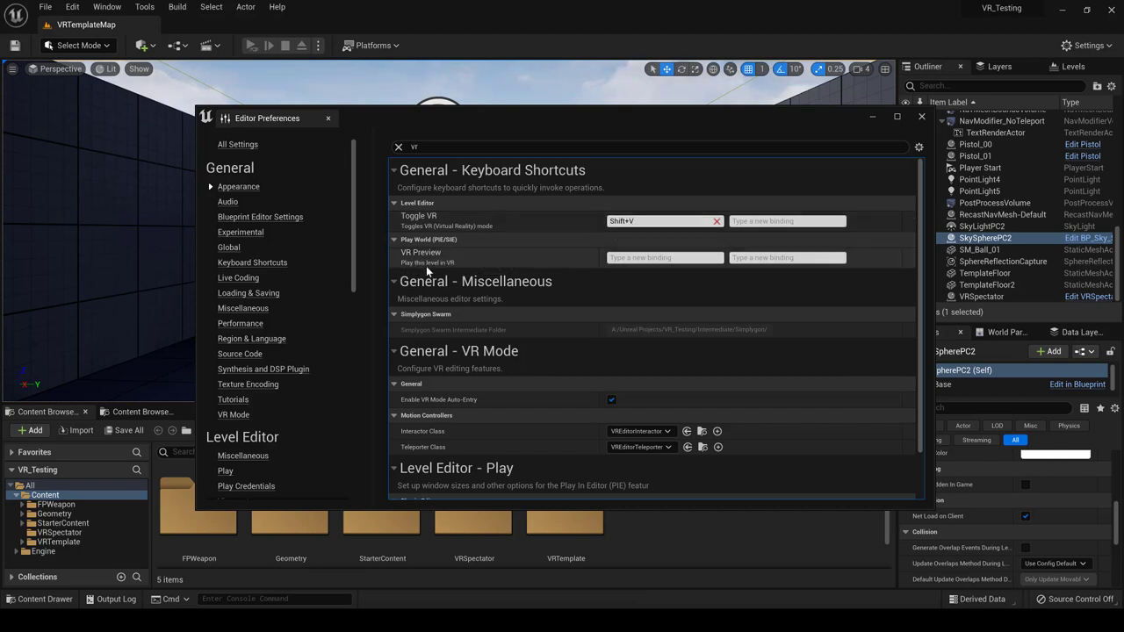
# Bind Shift+P as the VR Preview keyboard shortcut.
pyautogui.click(639, 258)
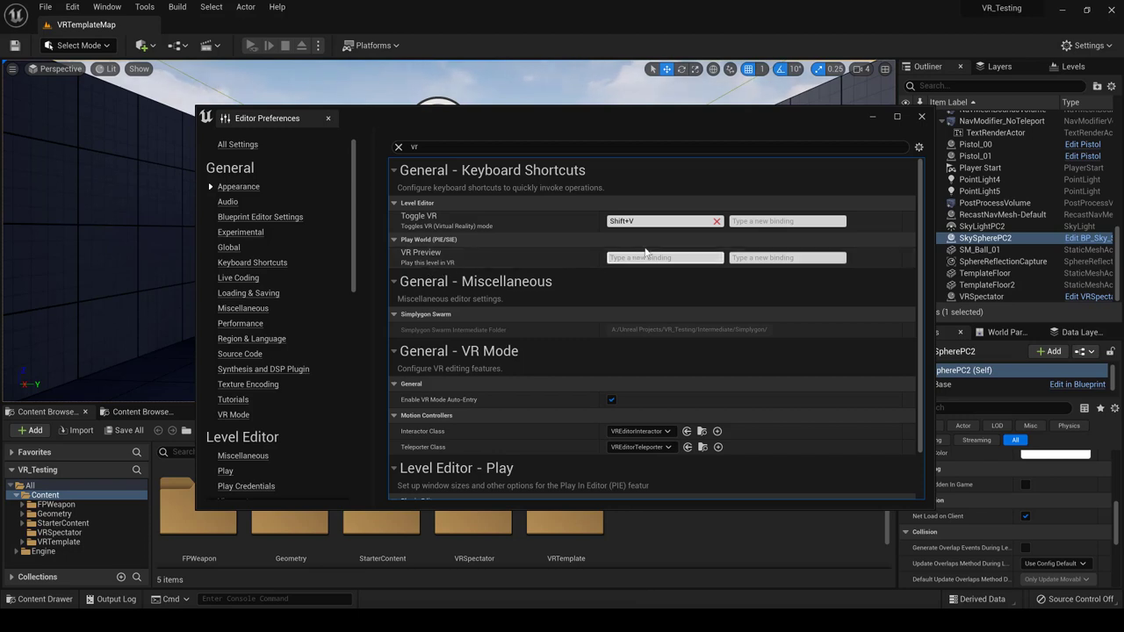
pyautogui.hotkey('shift', 'p')
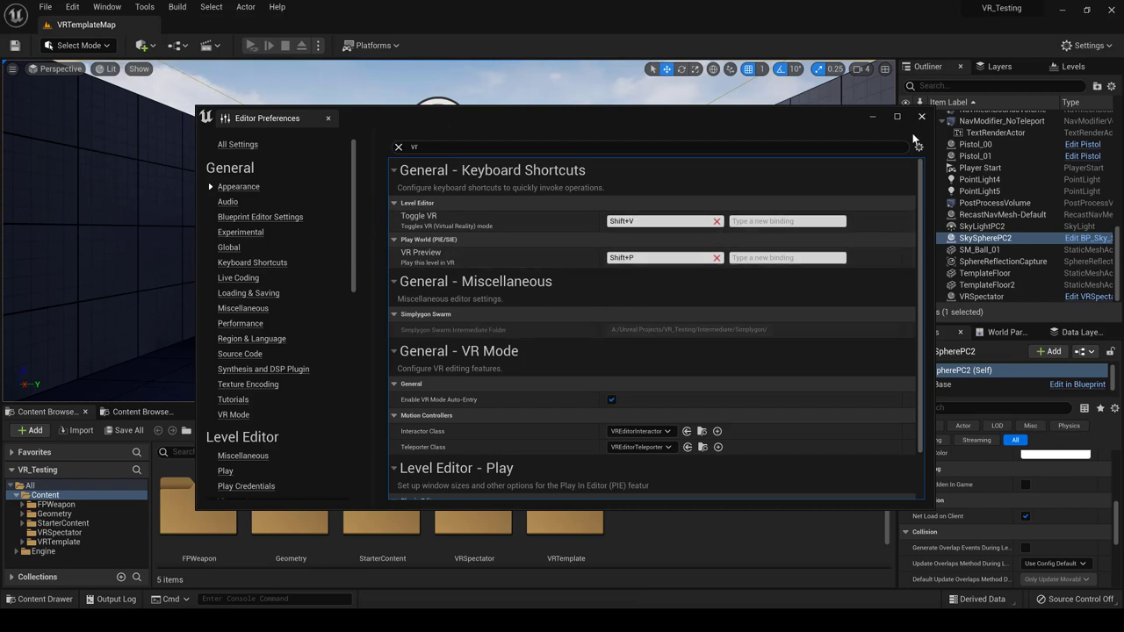
# Close Editor Preferences and filter the Plugins browser by 'VR' to find OpenXR and SteamVR.
pyautogui.click(921, 117)
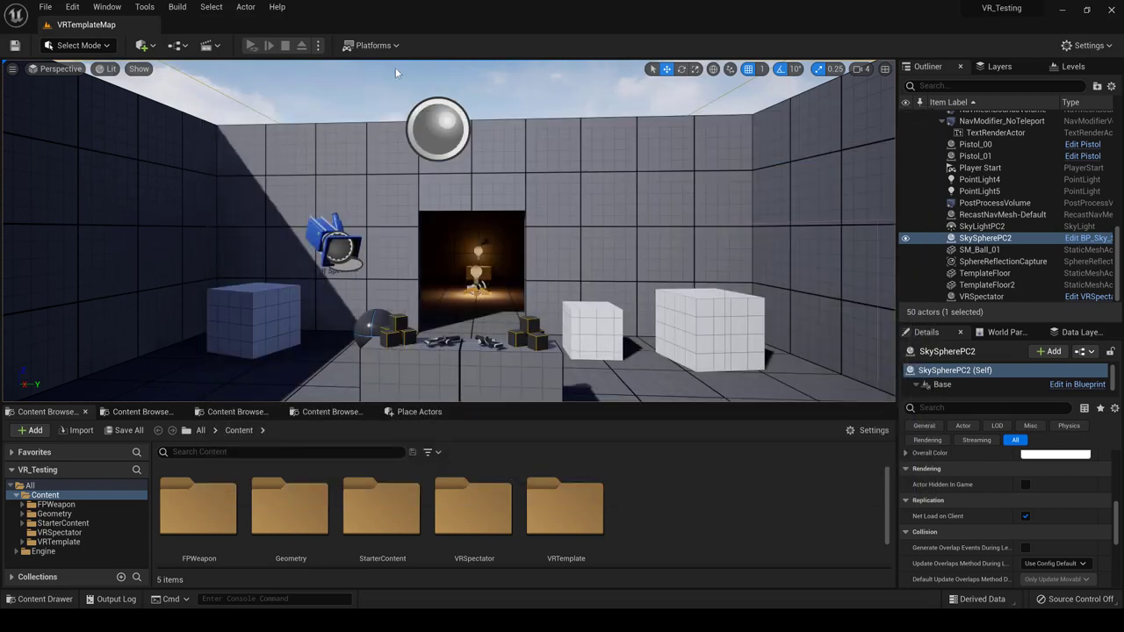
pyautogui.click(321, 46)
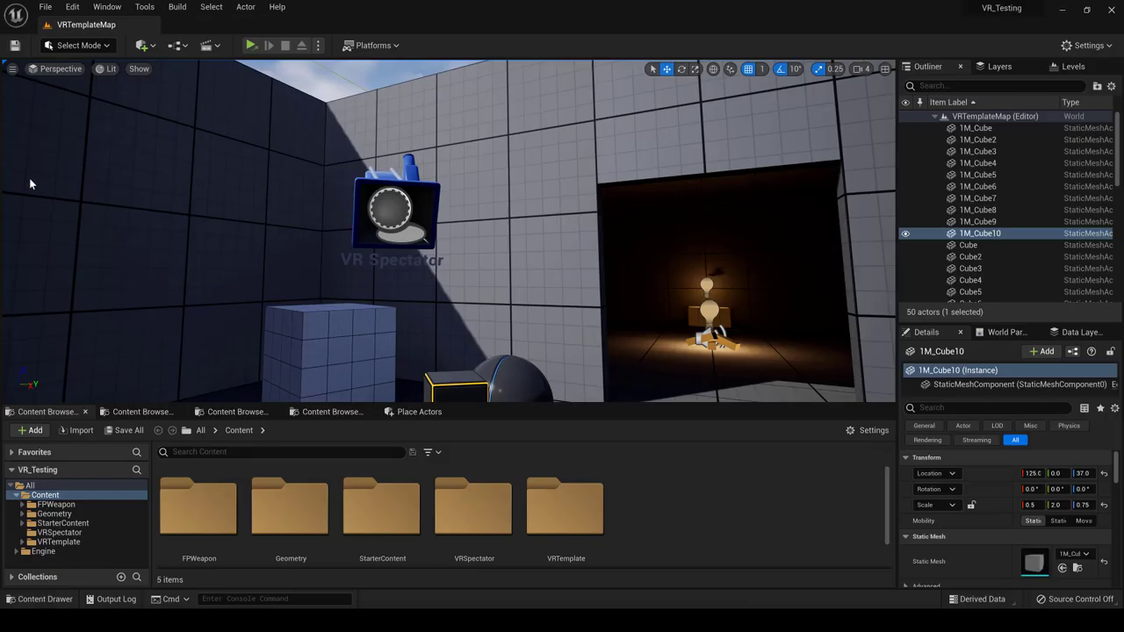
pyautogui.click(71, 7)
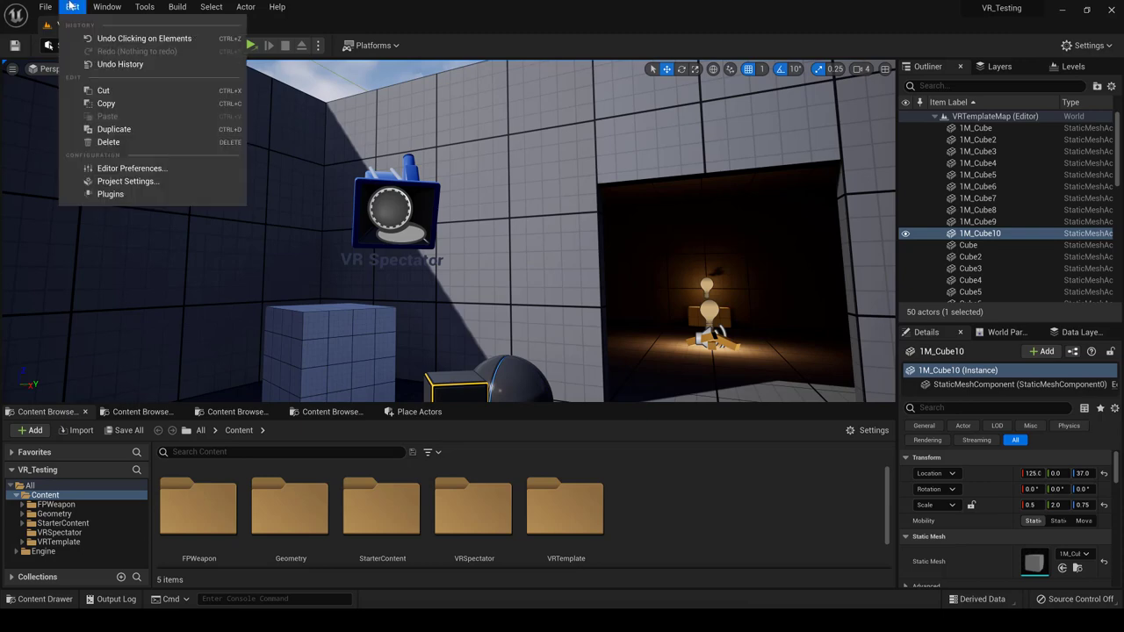
pyautogui.click(111, 194)
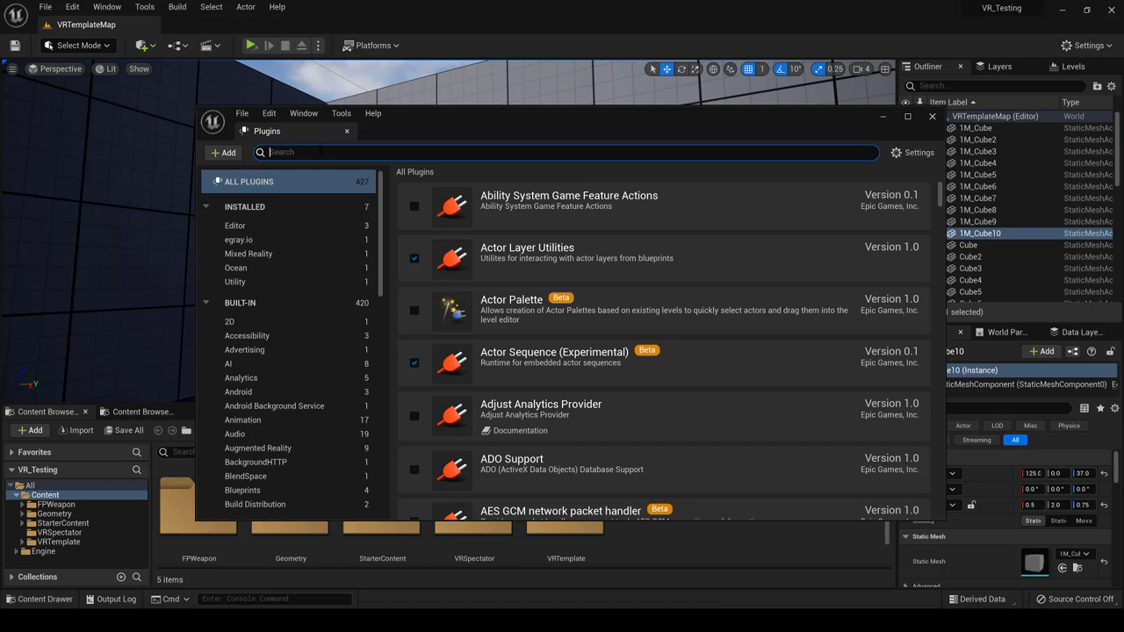
pyautogui.write('VR')
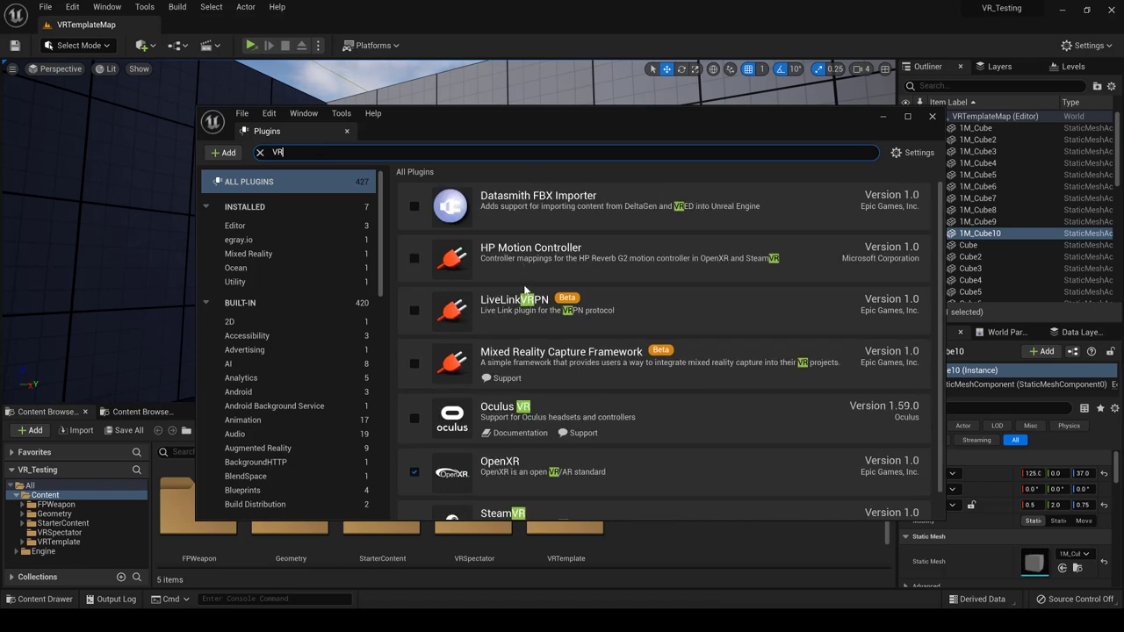
pyautogui.scroll(-1, 527, 292)
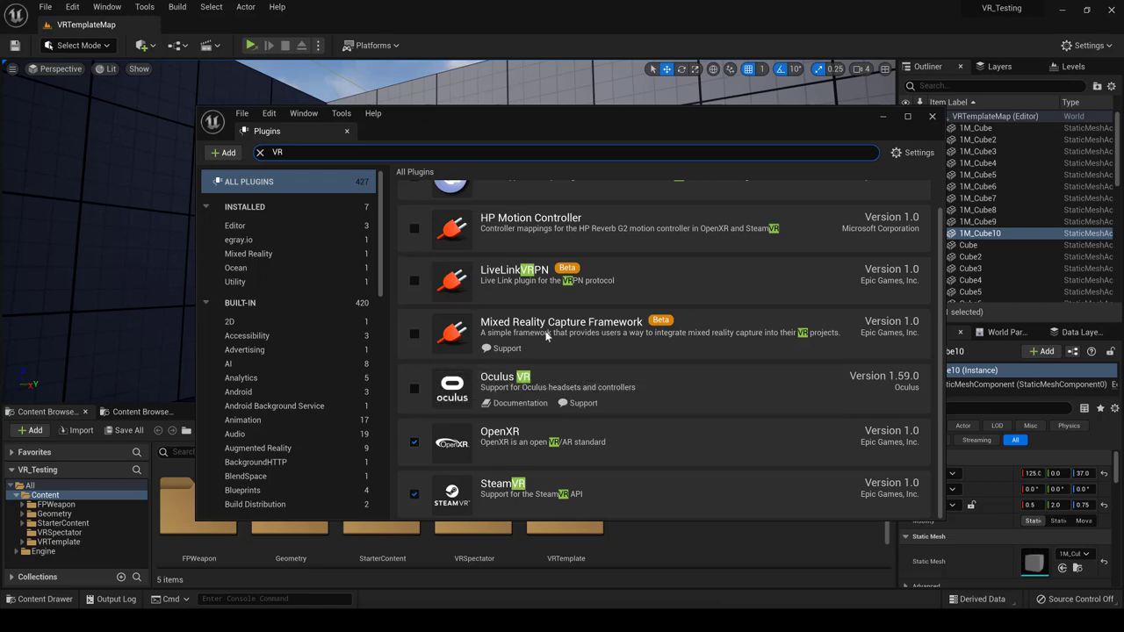
# Close Plugins, minimize the SteamVR Media Player, and check headset and base station tracking.
pyautogui.click(932, 116)
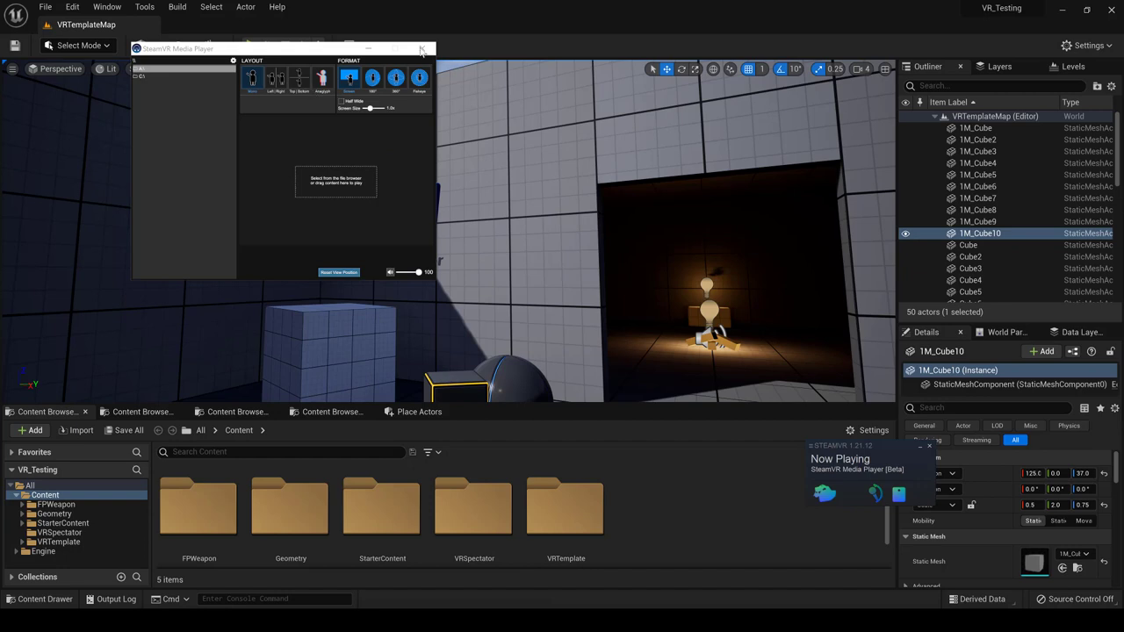
pyautogui.click(367, 52)
pyautogui.click(367, 52)
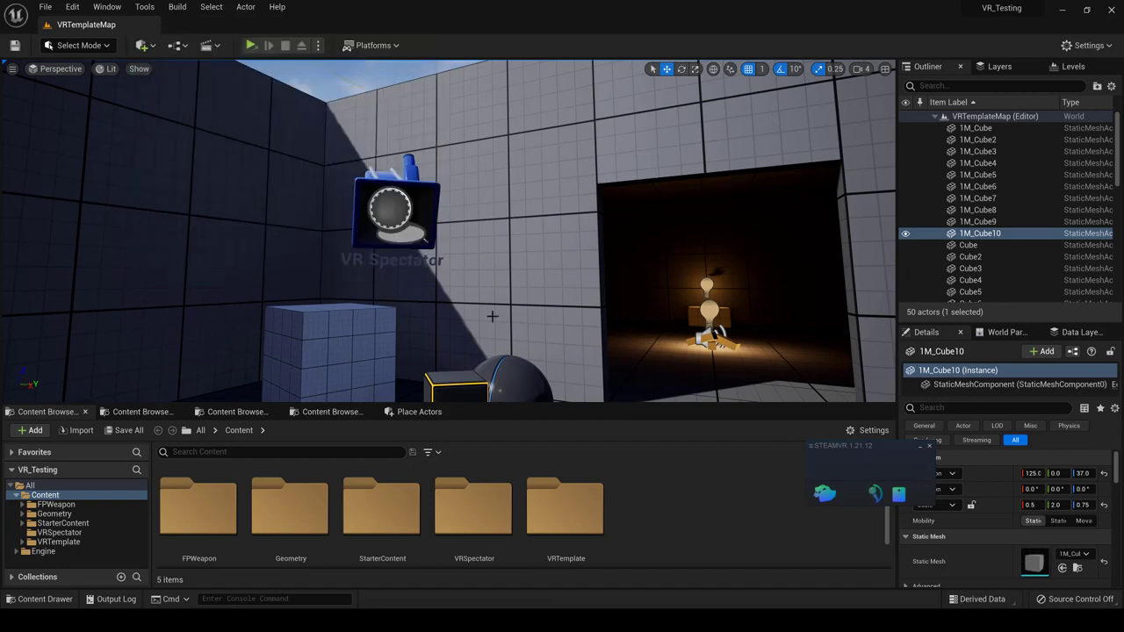
pyautogui.moveTo(863, 453)
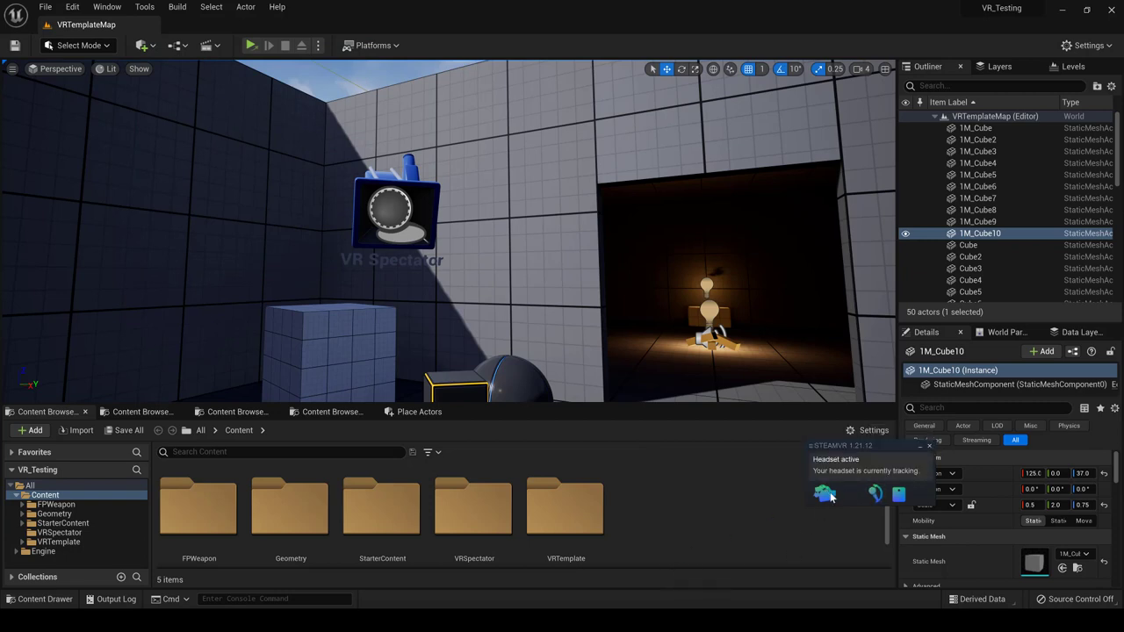
pyautogui.moveTo(876, 499)
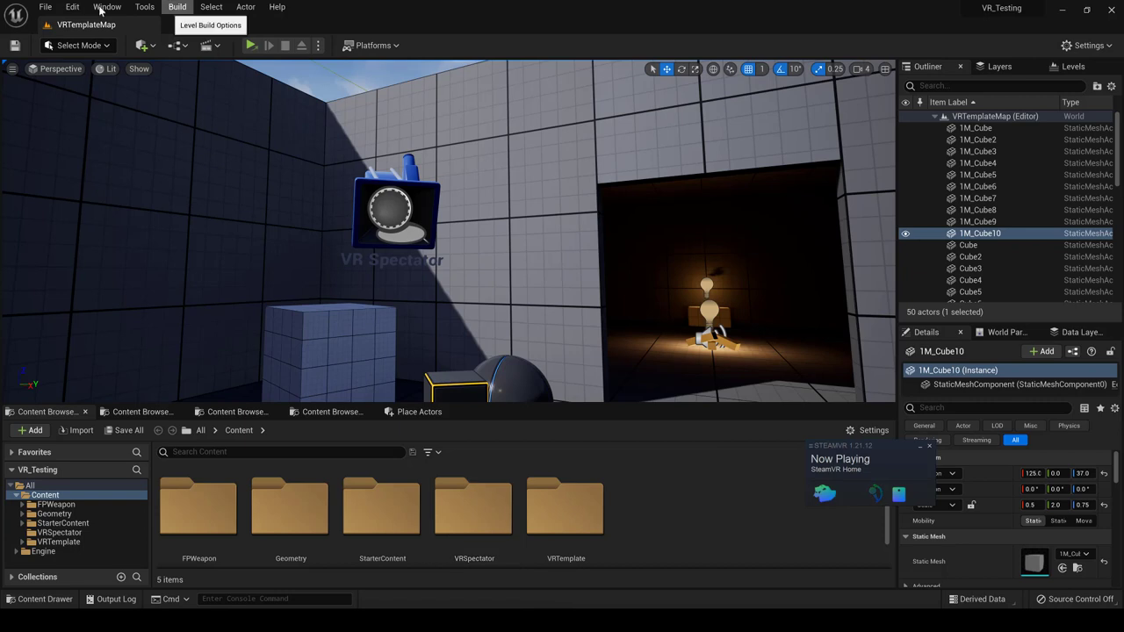
# Run VR_Testing as a Standalone Game from the Play options.
pyautogui.click(320, 46)
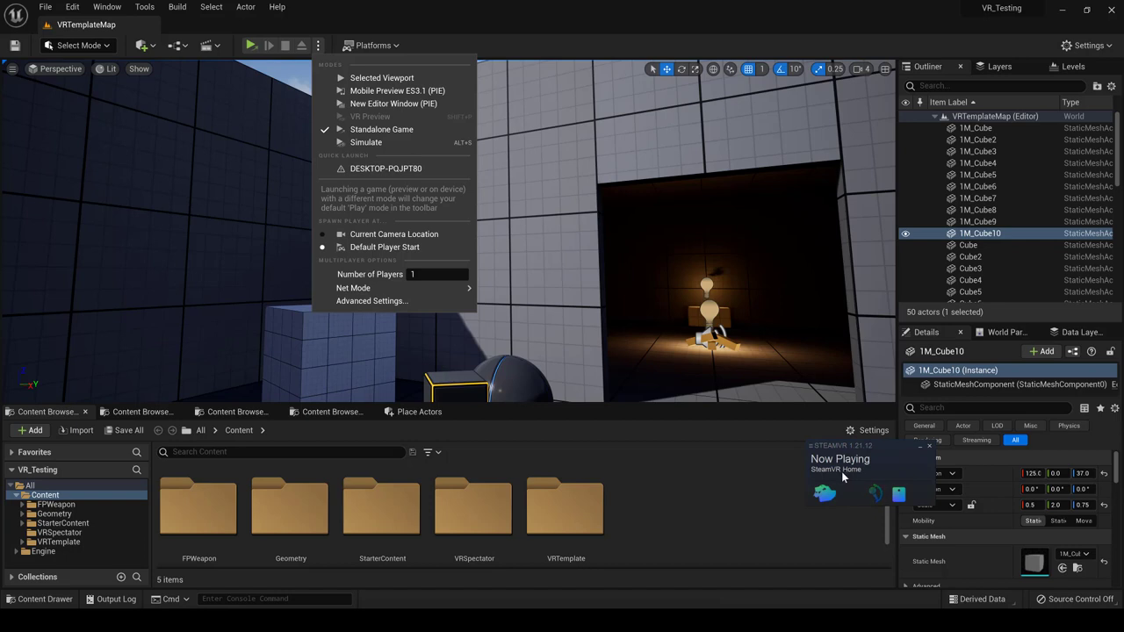
pyautogui.click(376, 132)
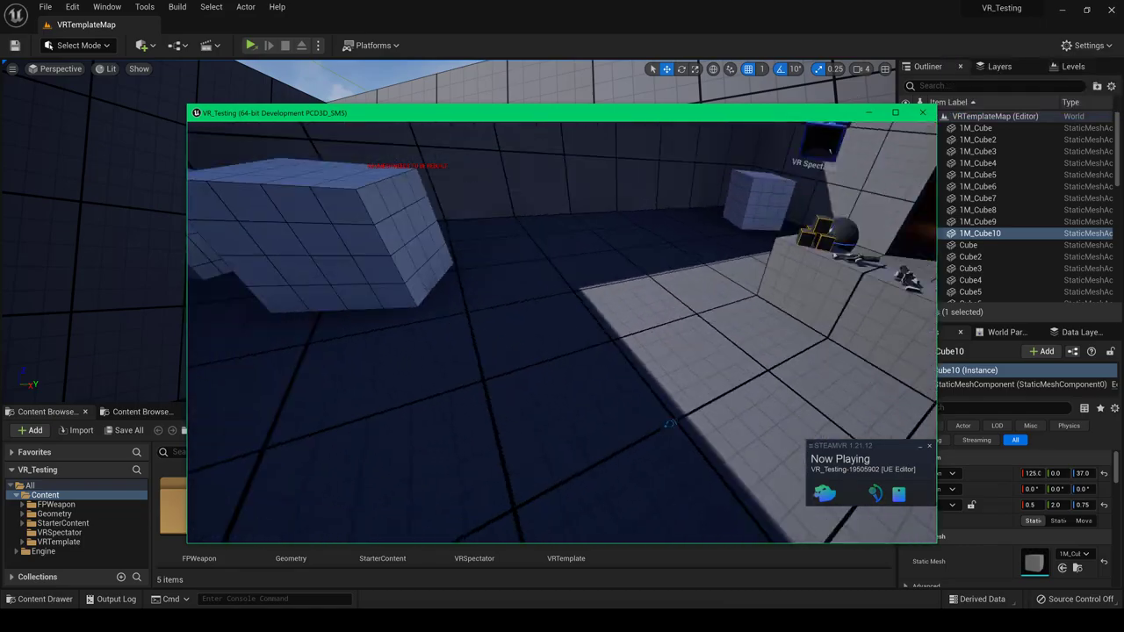
# Switch the running standalone game to fullscreen with Alt+Enter.
pyautogui.hotkey('alt', 'Return')
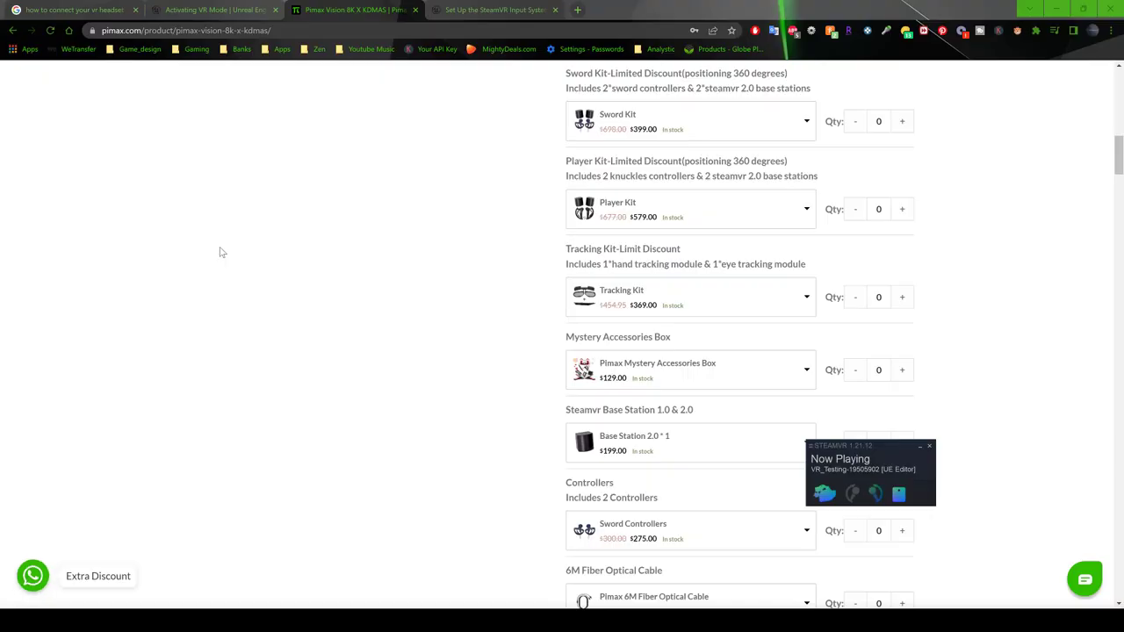
pyautogui.scroll(10, 222, 253)
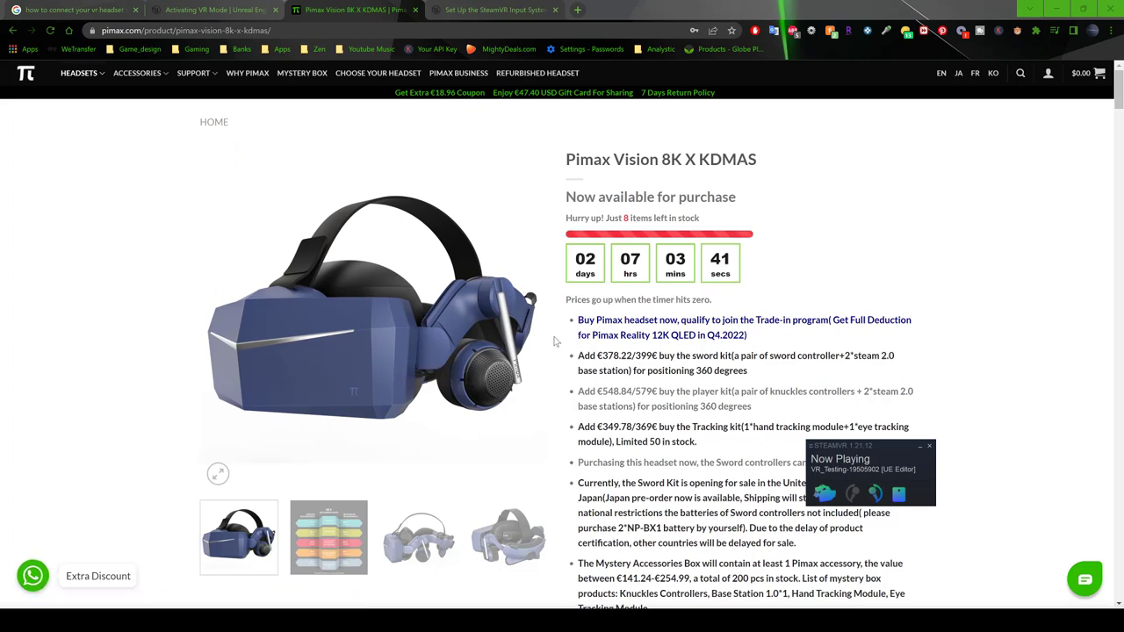
pyautogui.scroll(-3, 555, 342)
pyautogui.scroll(-3, 555, 341)
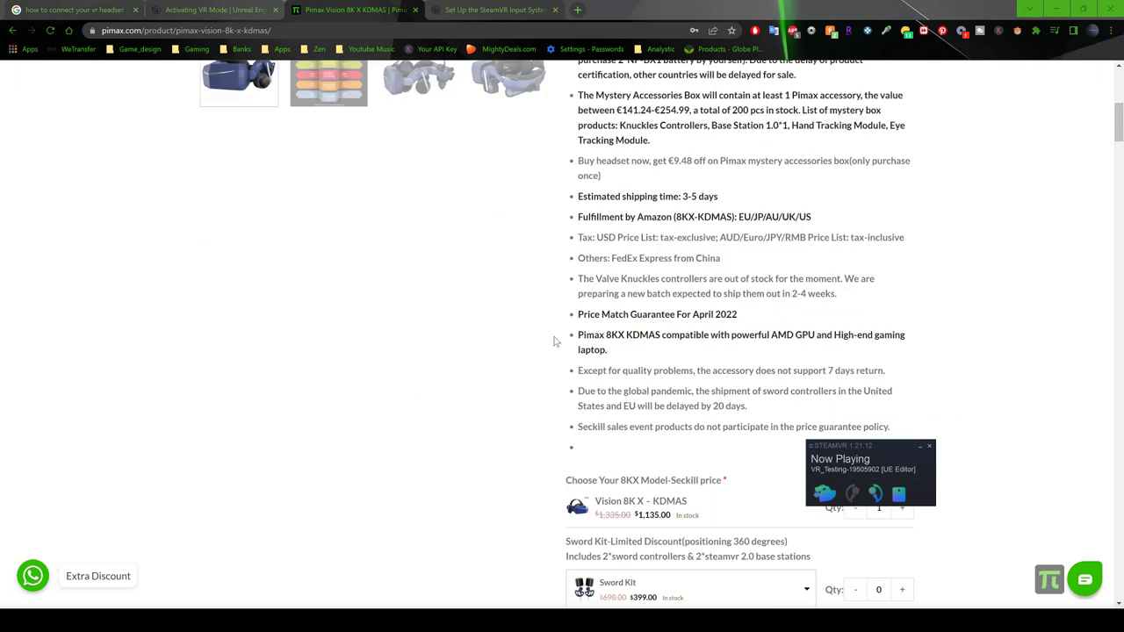
pyautogui.scroll(6, 580, 290)
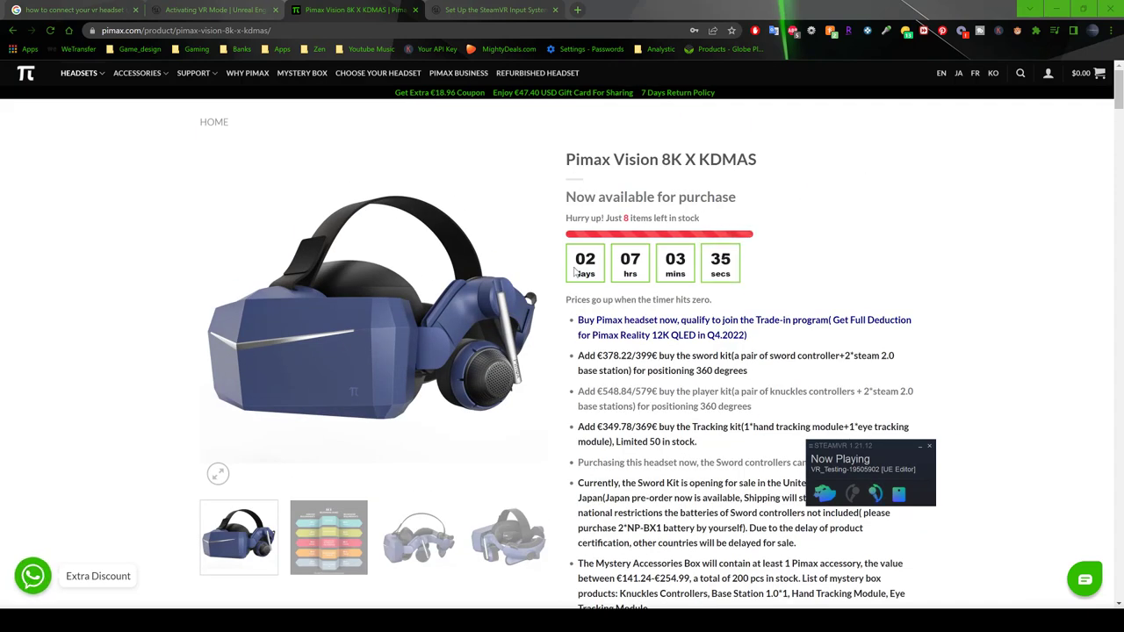
pyautogui.scroll(-10, 498, 295)
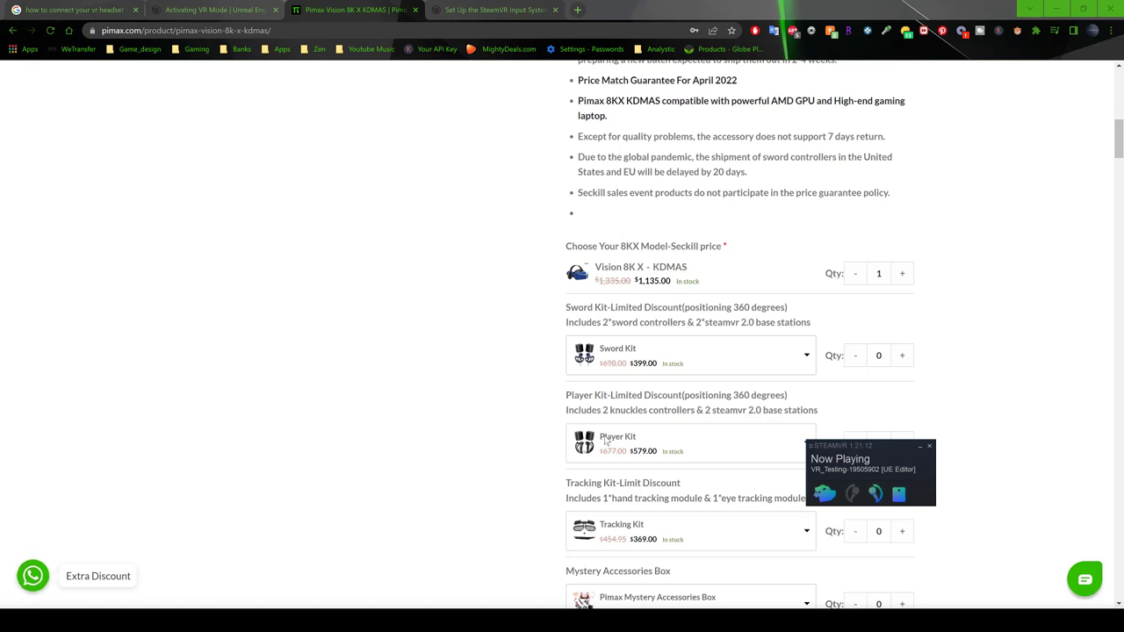
pyautogui.click(595, 445)
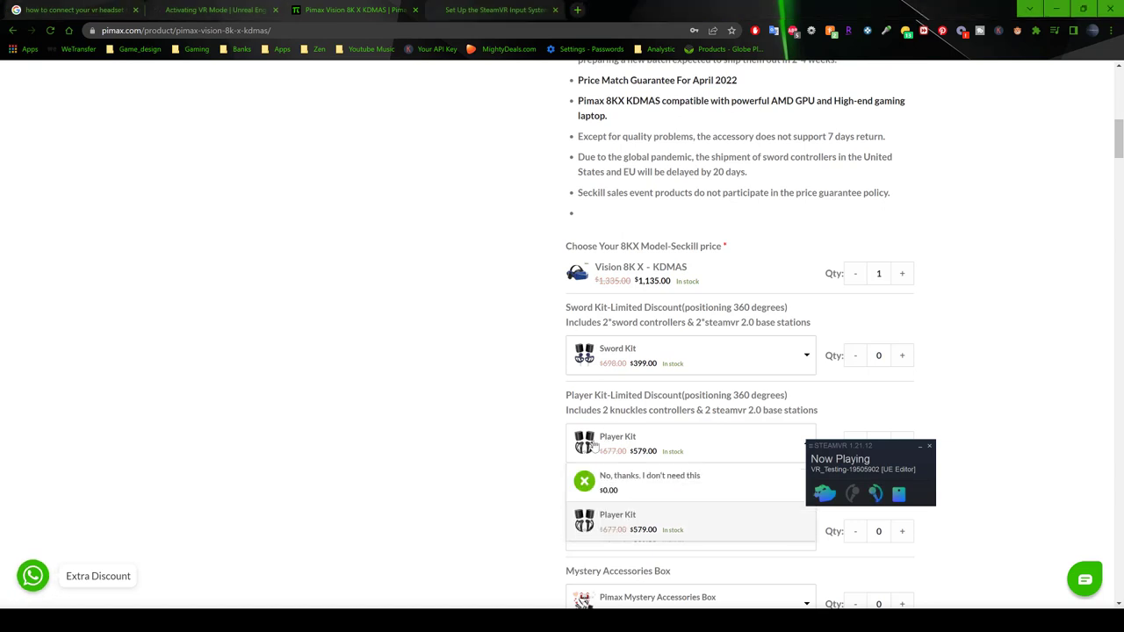
pyautogui.click(594, 525)
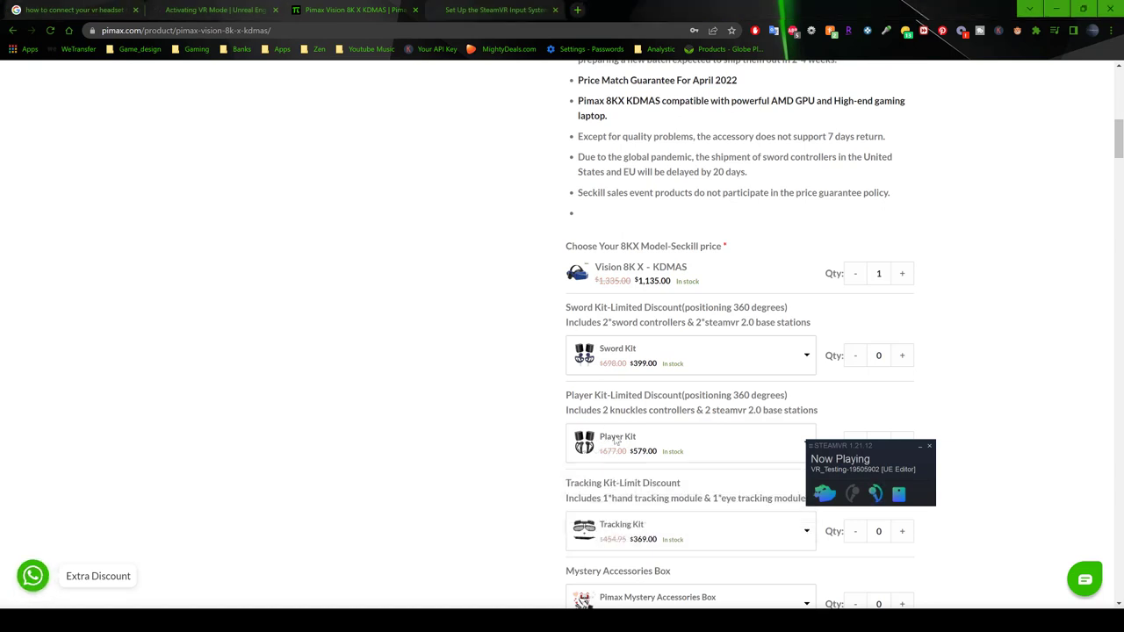
pyautogui.click(610, 446)
pyautogui.click(608, 520)
pyautogui.scroll(10, 512, 396)
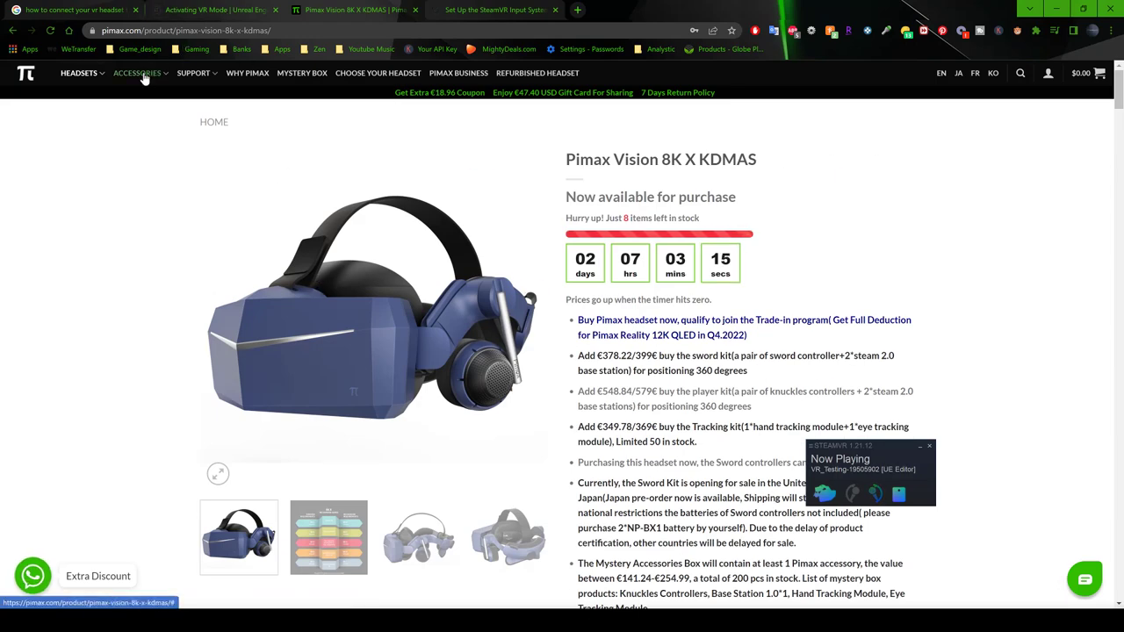
pyautogui.moveTo(137, 73)
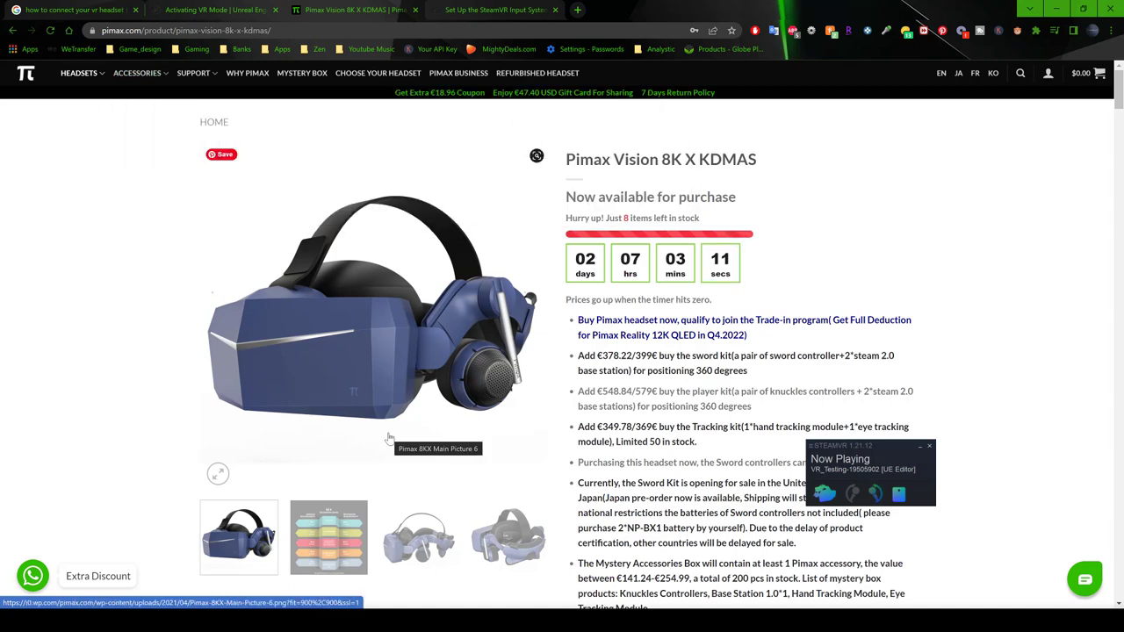
pyautogui.scroll(-10, 396, 446)
pyautogui.scroll(-3, 609, 408)
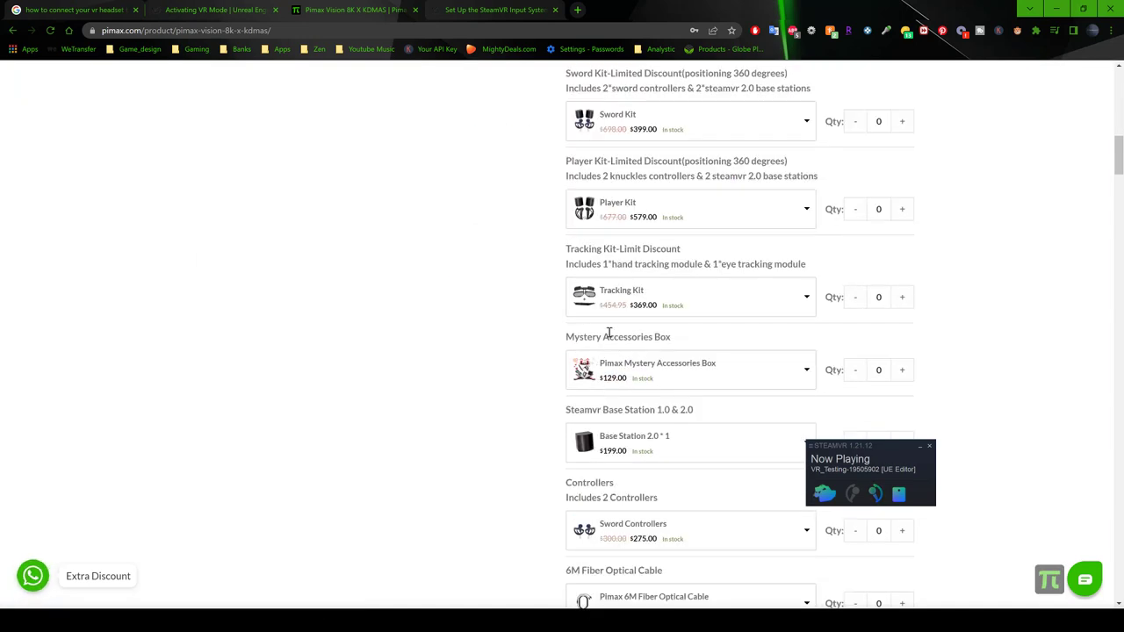
pyautogui.click(623, 206)
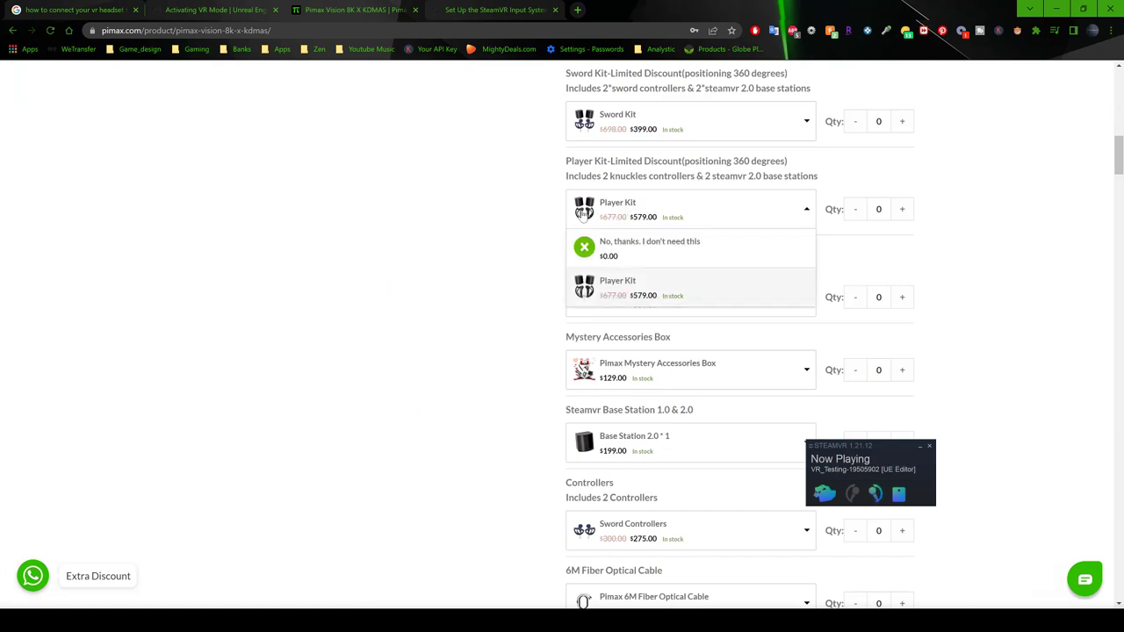
pyautogui.click(583, 295)
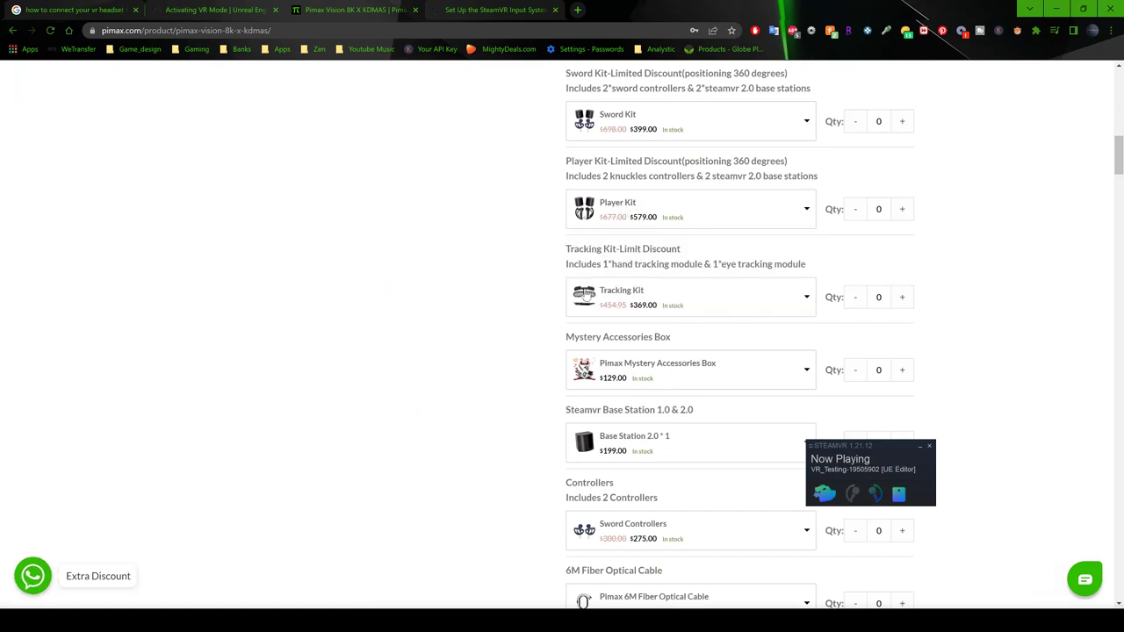
# Scroll the Pimax description to the Supported Hardware grid, then switch to the Unreal SteamVR Input docs tab.
pyautogui.scroll(-5, 579, 301)
pyautogui.scroll(-20, 412, 307)
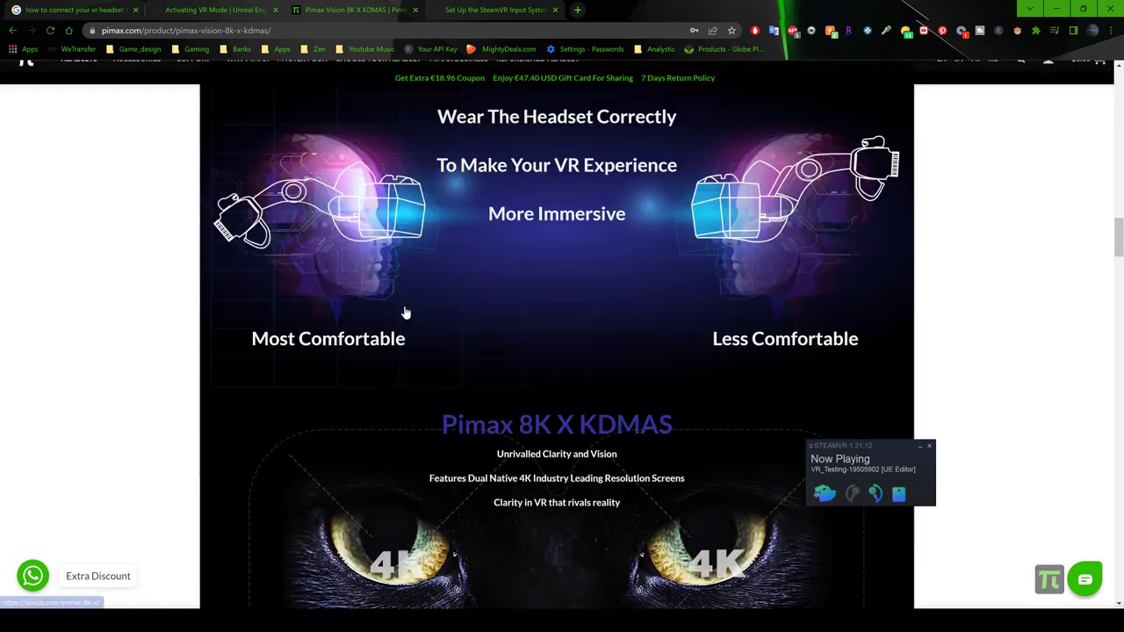
pyautogui.scroll(3, 404, 309)
pyautogui.scroll(-15, 404, 309)
pyautogui.scroll(-12, 546, 335)
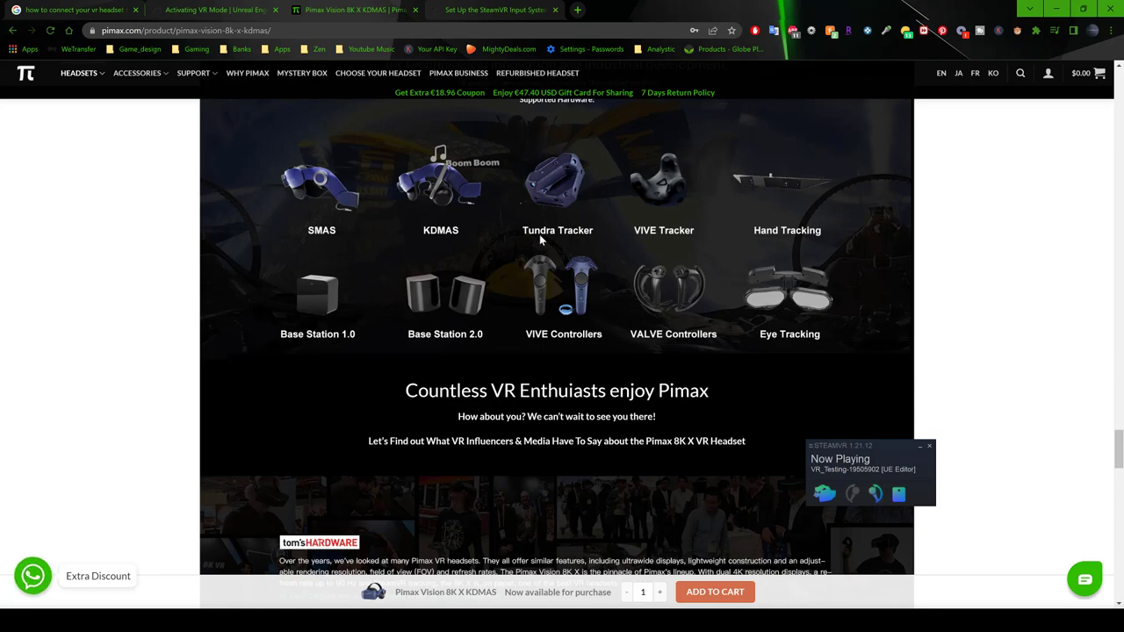
pyautogui.hotkey('ctrl', 'Tab')
pyautogui.moveTo(319, 80)
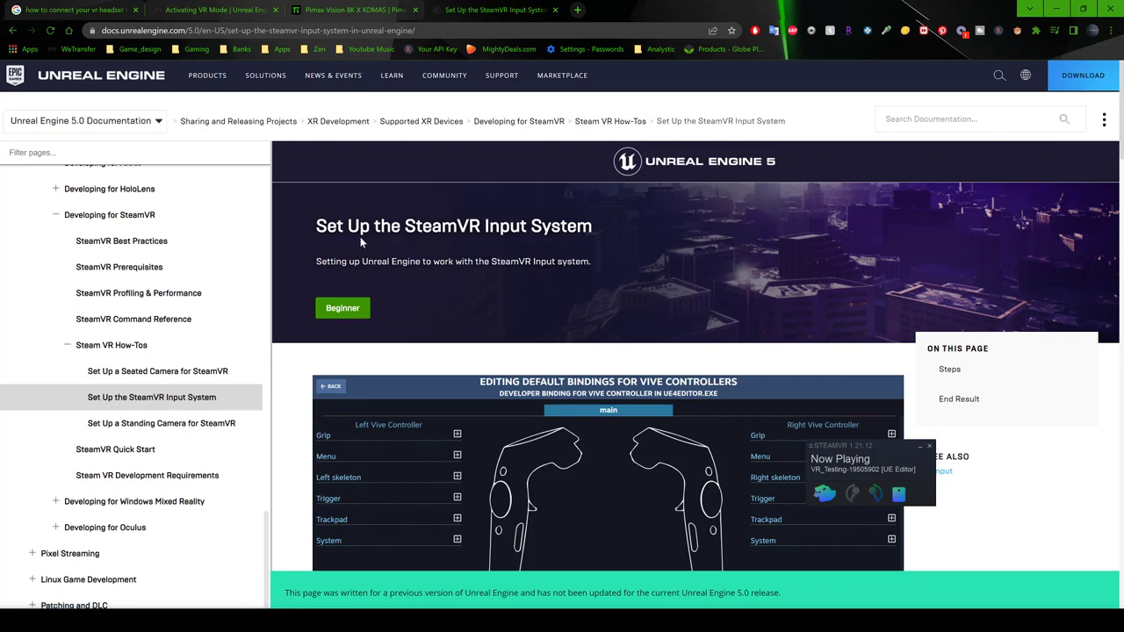
pyautogui.scroll(-3, 567, 271)
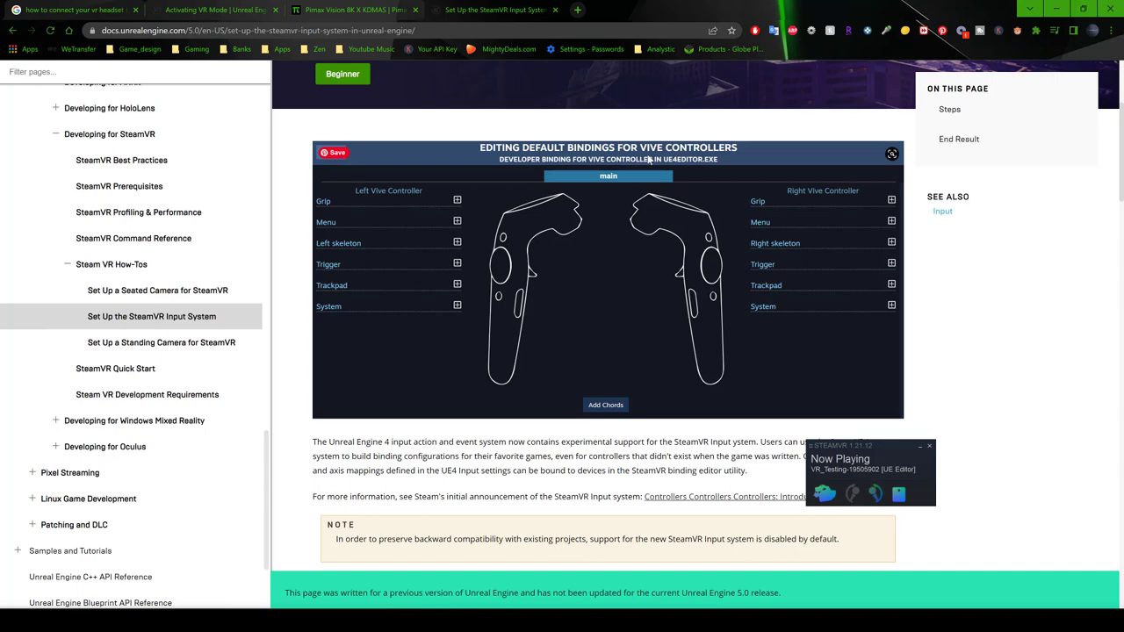
pyautogui.scroll(3, 649, 158)
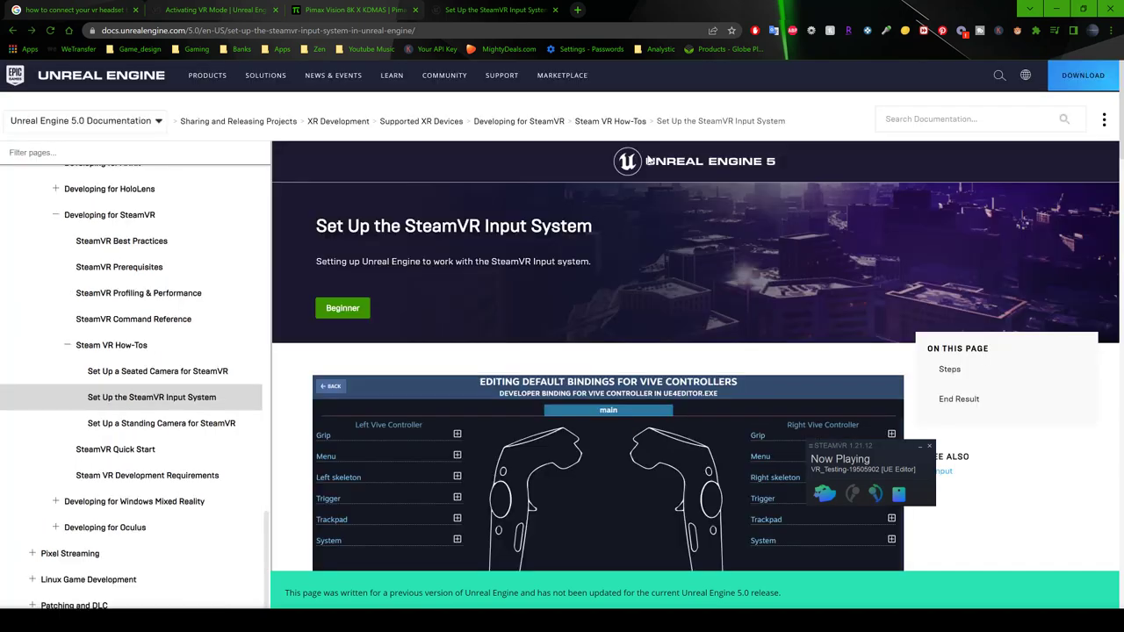
pyautogui.click(333, 311)
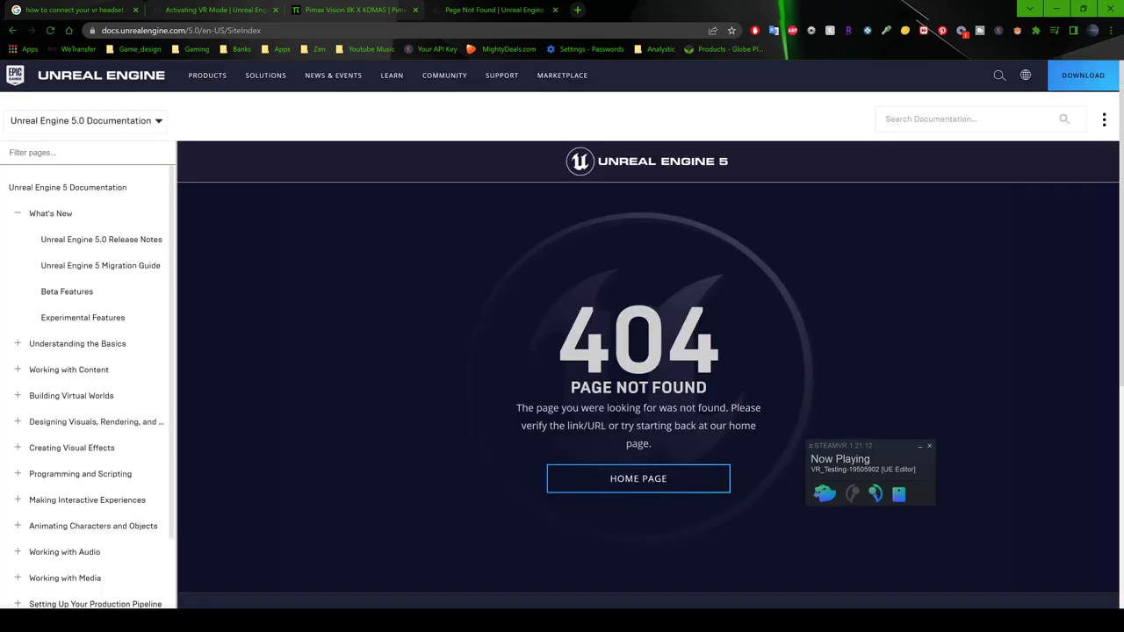
pyautogui.click(13, 31)
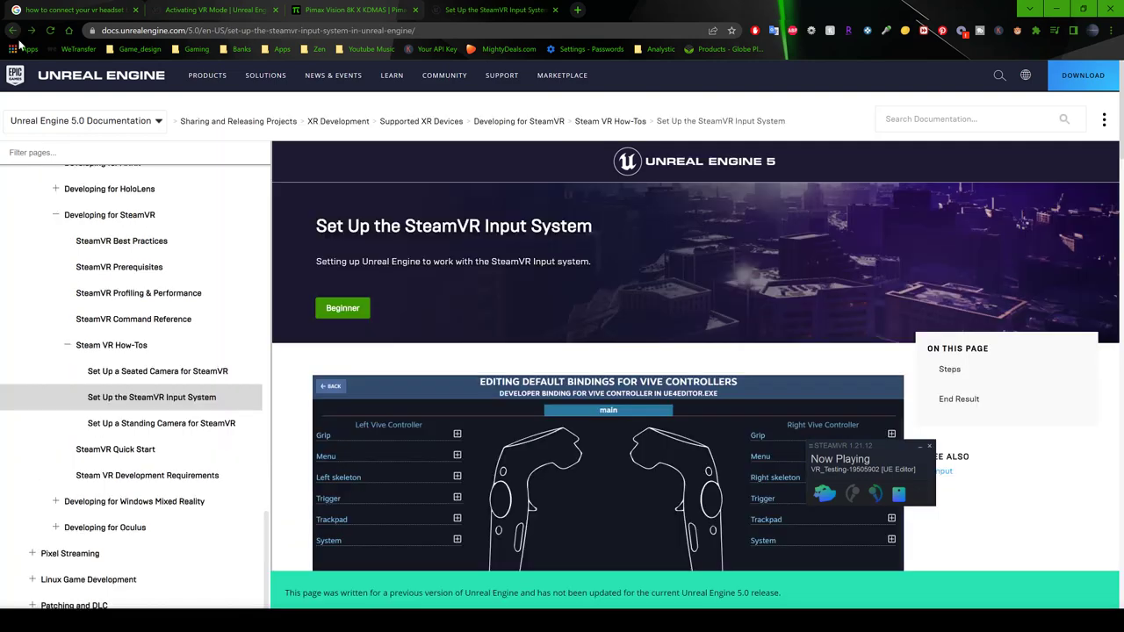
# Scroll the 'Set Up the SteamVR Input System' page through its Steps, including Action and Axis Mappings.
pyautogui.scroll(-5, 519, 248)
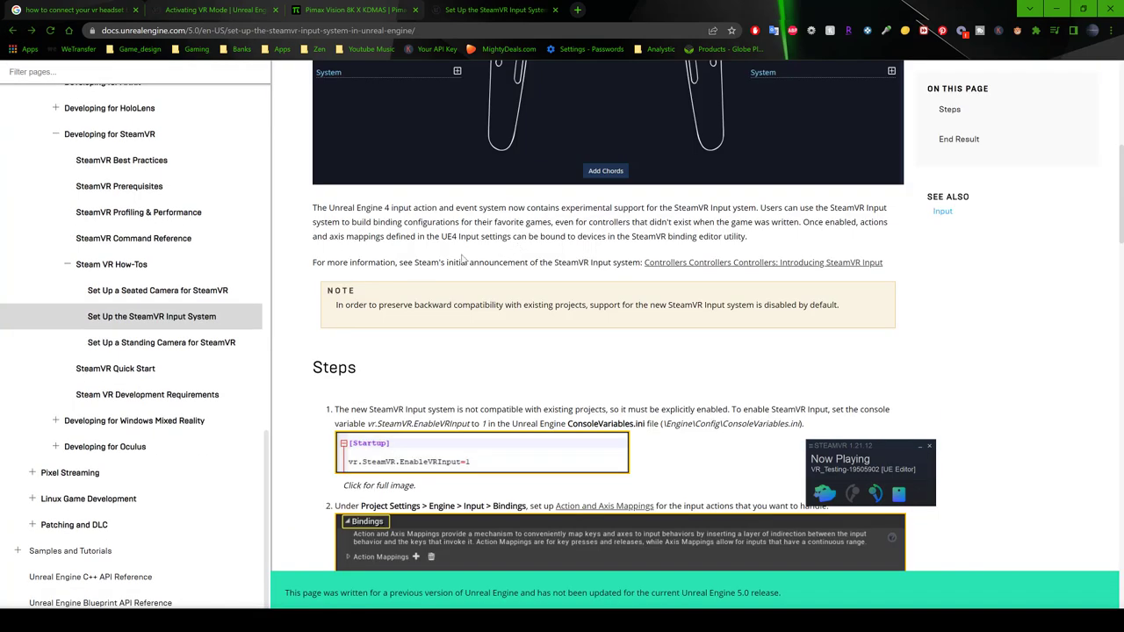
pyautogui.scroll(-3, 356, 275)
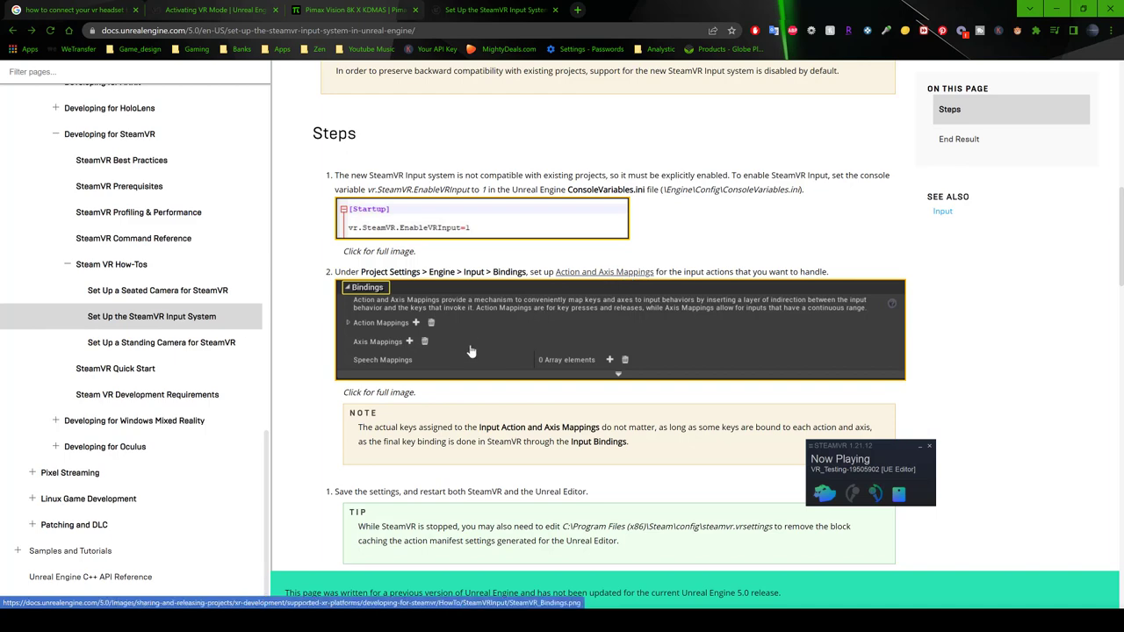
pyautogui.scroll(-3, 470, 342)
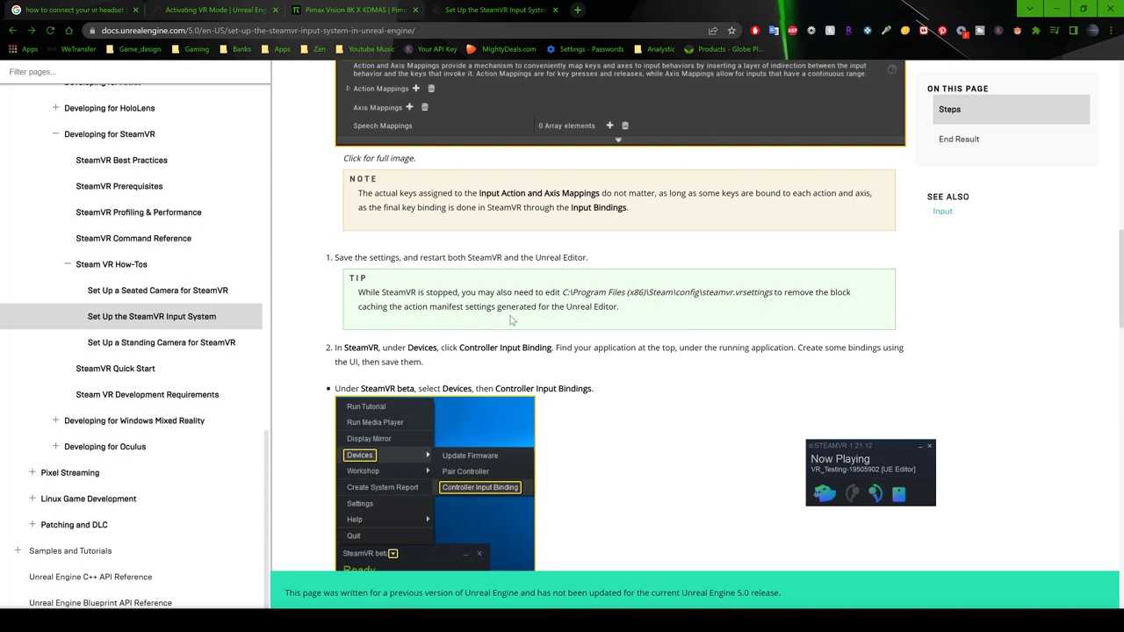
pyautogui.scroll(5, 562, 333)
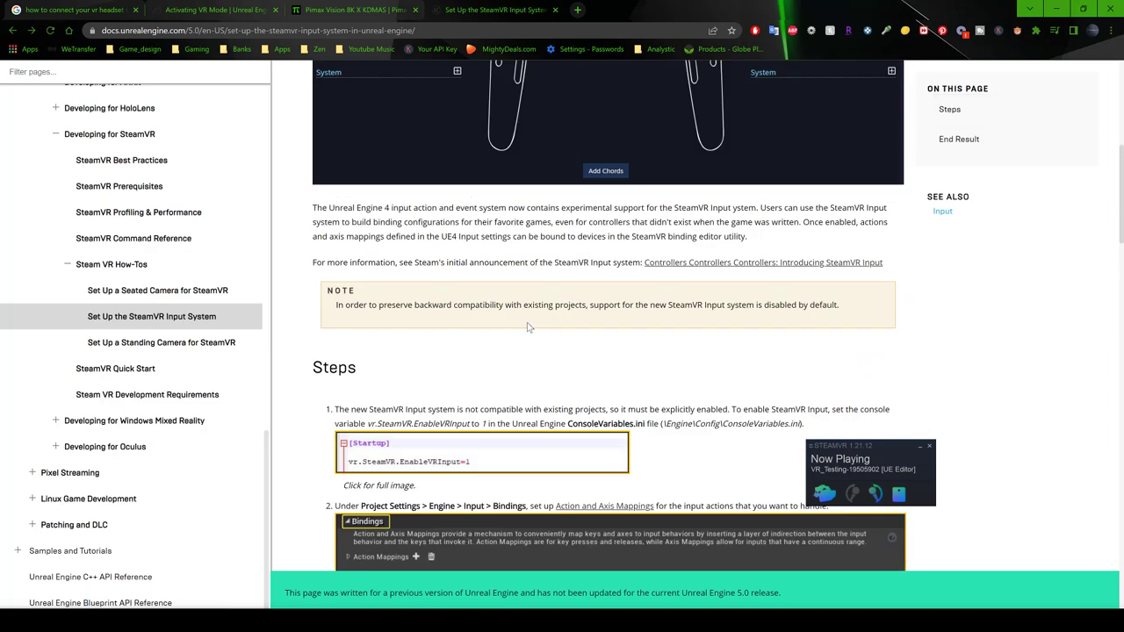
pyautogui.scroll(-3, 476, 375)
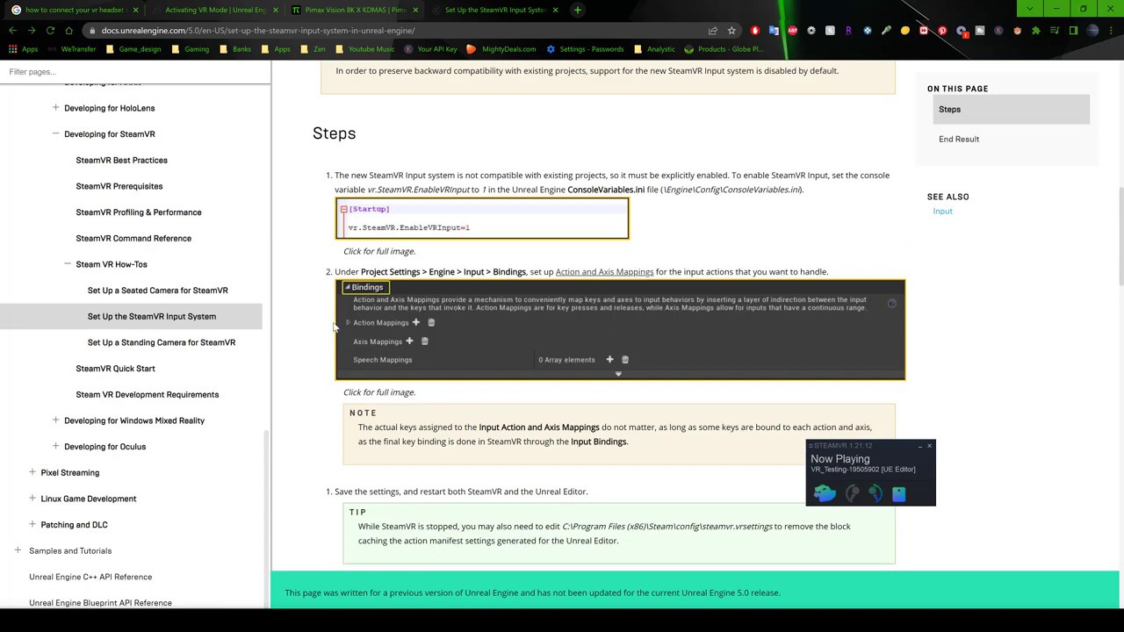
# Return to the Unreal Editor and open Project Settings from the Edit menu.
pyautogui.hotkey('alt', 'Tab')
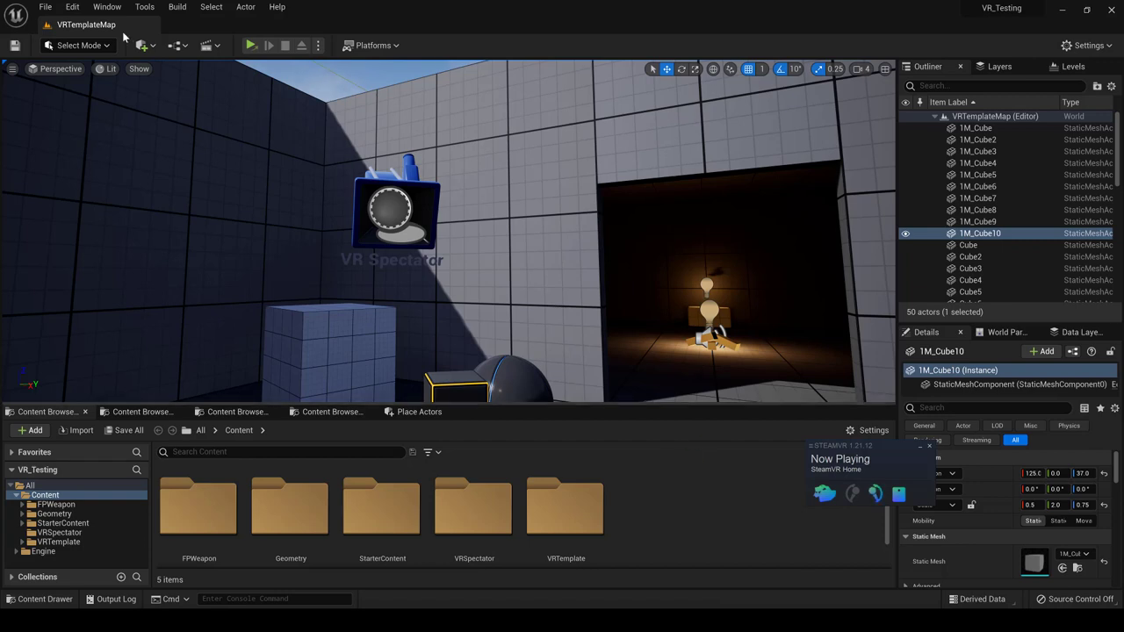
pyautogui.click(74, 7)
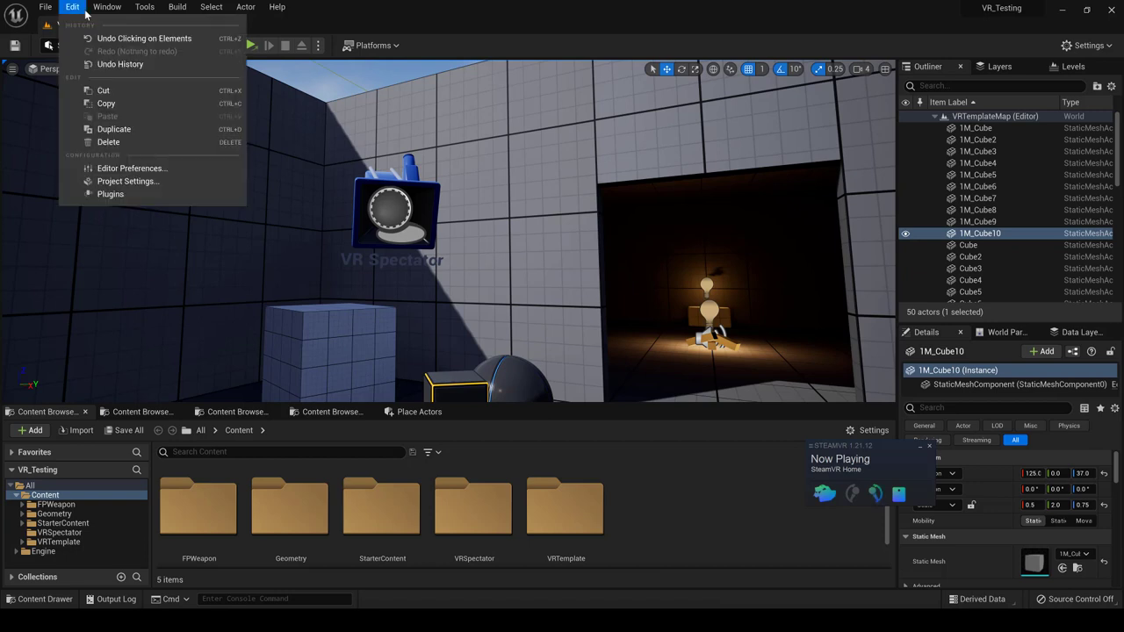
pyautogui.click(104, 183)
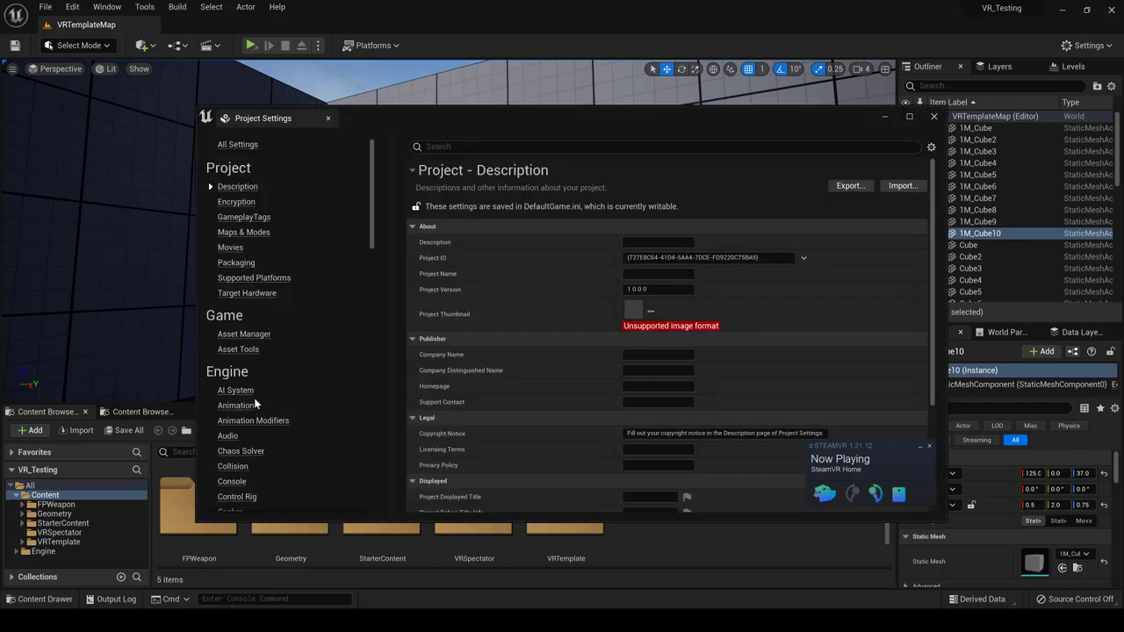
# Open the Engine - Input category to list action mappings like GrabLeft and TriggerRight.
pyautogui.scroll(-1, 254, 399)
pyautogui.scroll(-8, 254, 395)
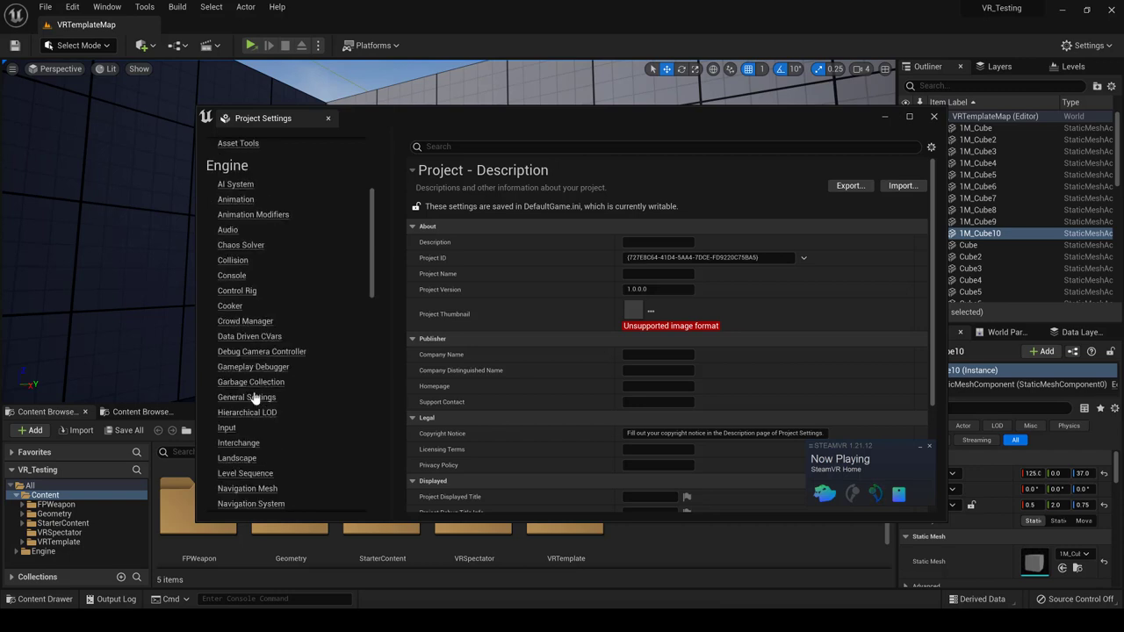
pyautogui.click(227, 373)
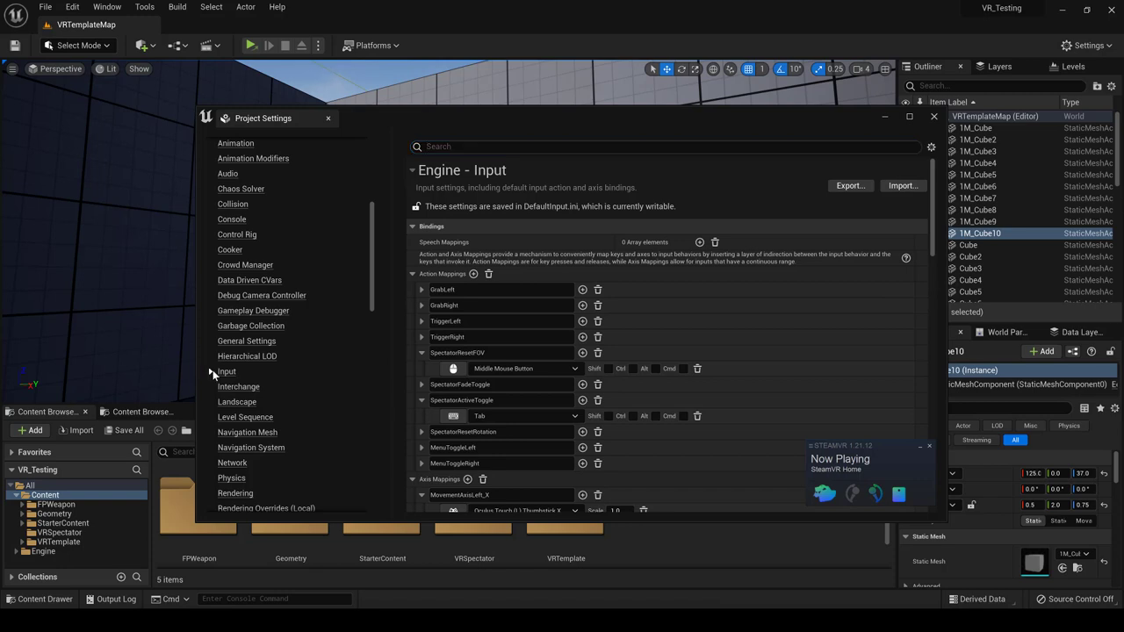
pyautogui.scroll(-1, 473, 214)
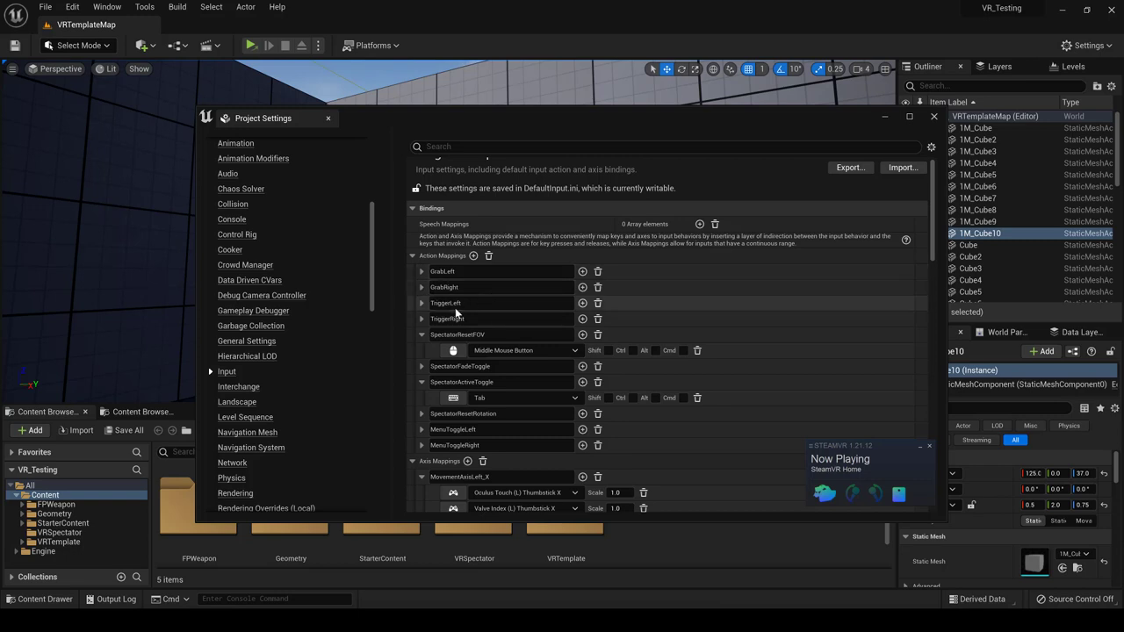
# Expand the GrabLeft and GrabRight action mappings to show their Valve Index keys.
pyautogui.click(420, 270)
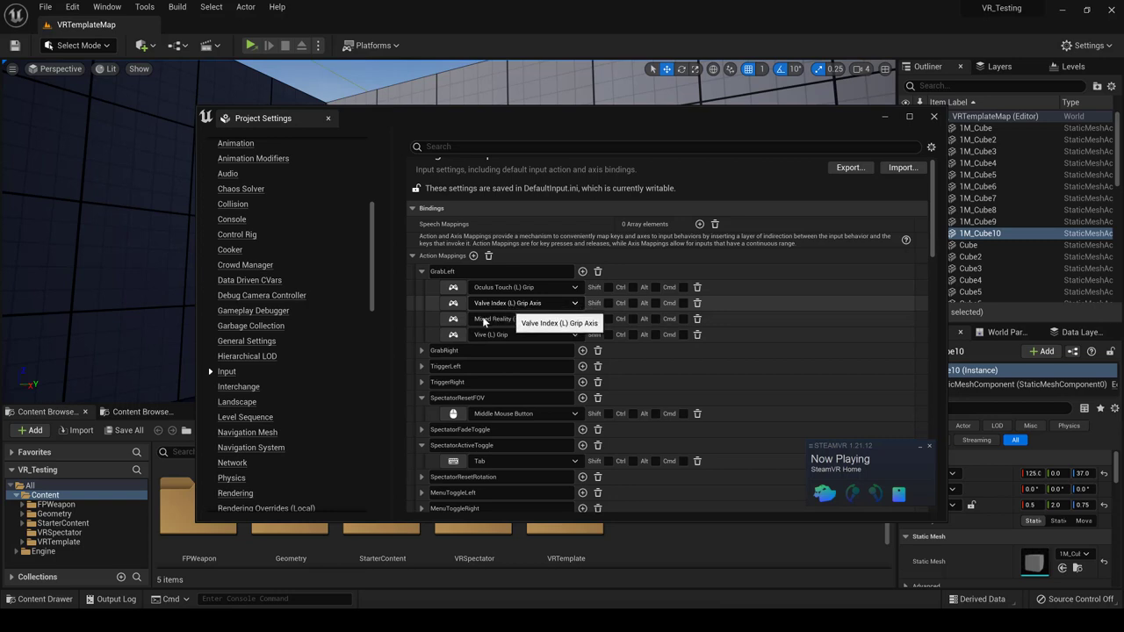
pyautogui.click(422, 350)
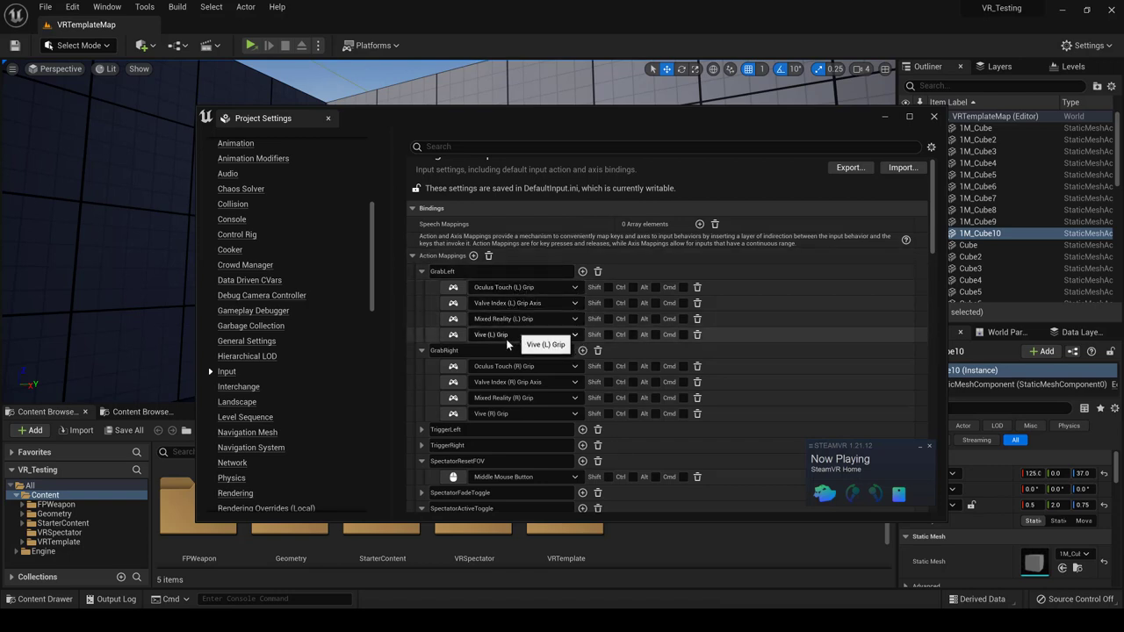
pyautogui.scroll(-1, 491, 342)
pyautogui.scroll(-1, 484, 346)
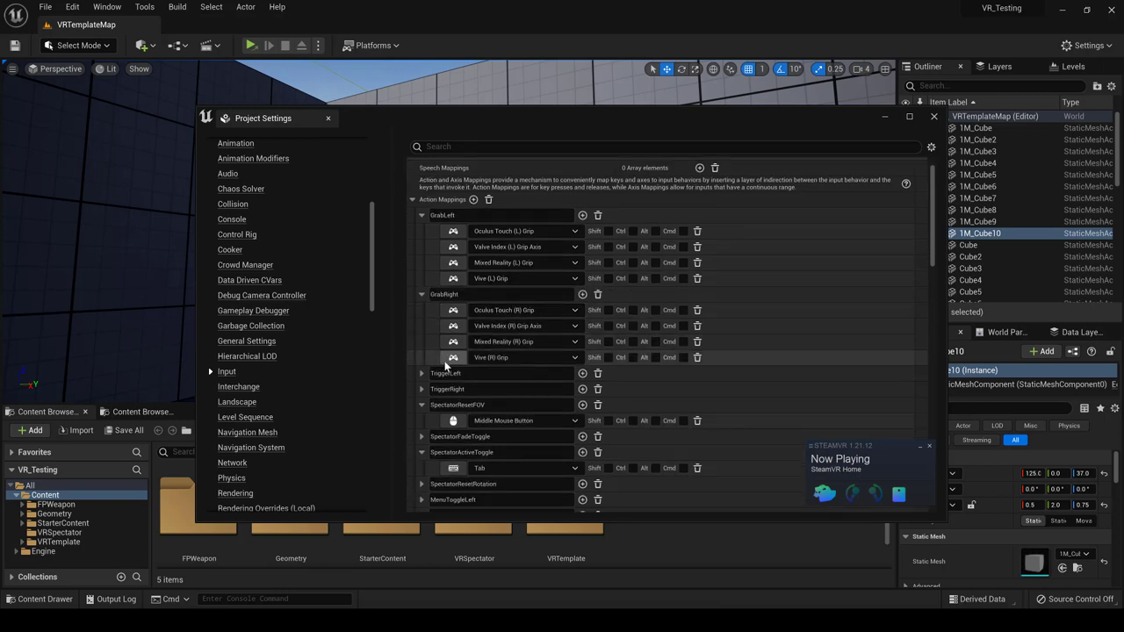
pyautogui.scroll(-1, 442, 347)
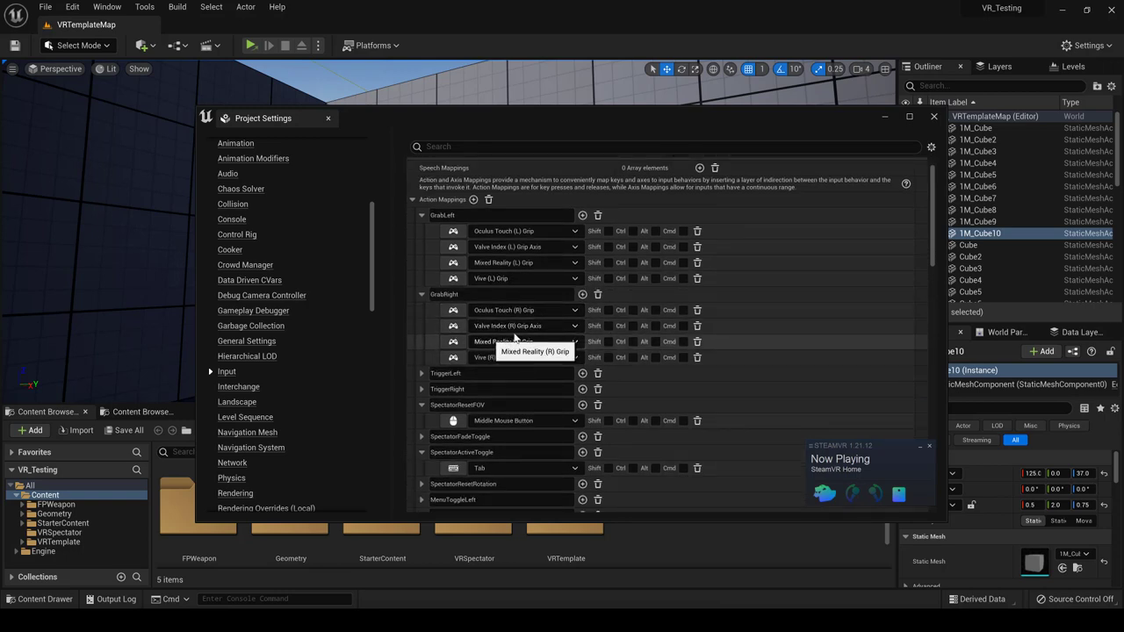
pyautogui.scroll(-1, 457, 346)
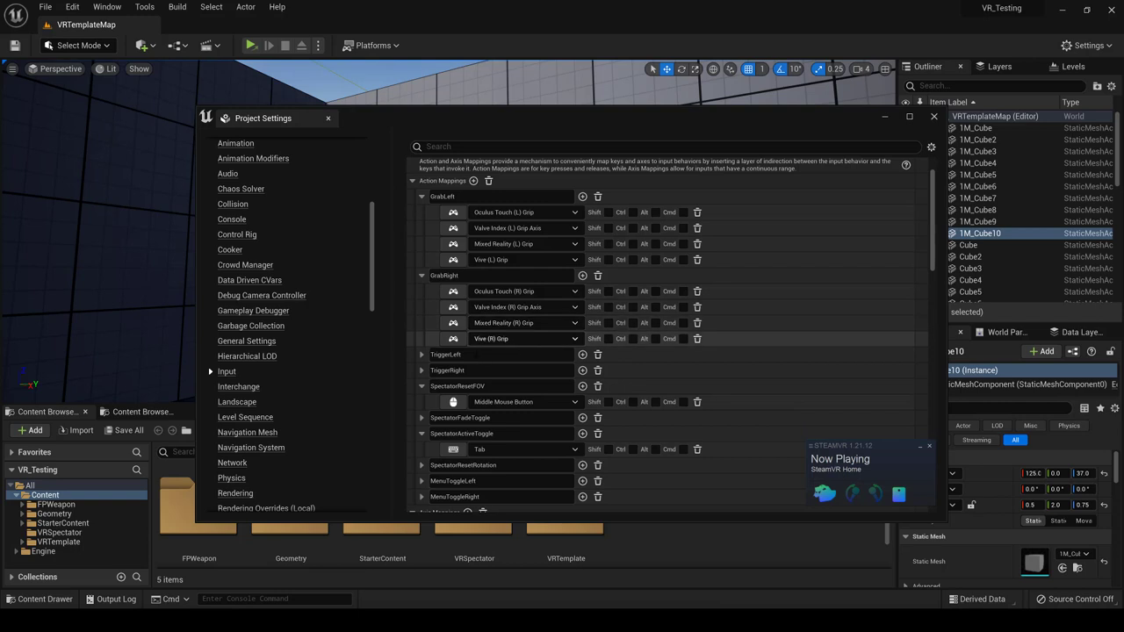
# Expand TriggerLeft, TriggerRight and MenuToggleLeft, then scroll down to the Axis Mappings.
pyautogui.click(421, 354)
pyautogui.scroll(-3, 504, 358)
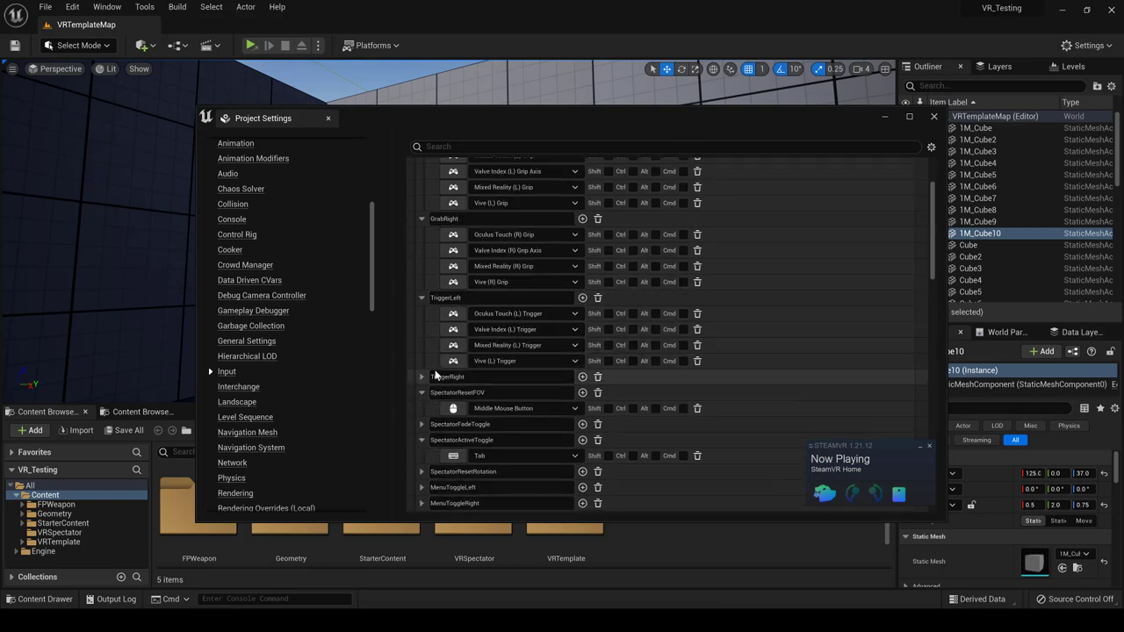
pyautogui.click(422, 377)
pyautogui.scroll(-2, 423, 373)
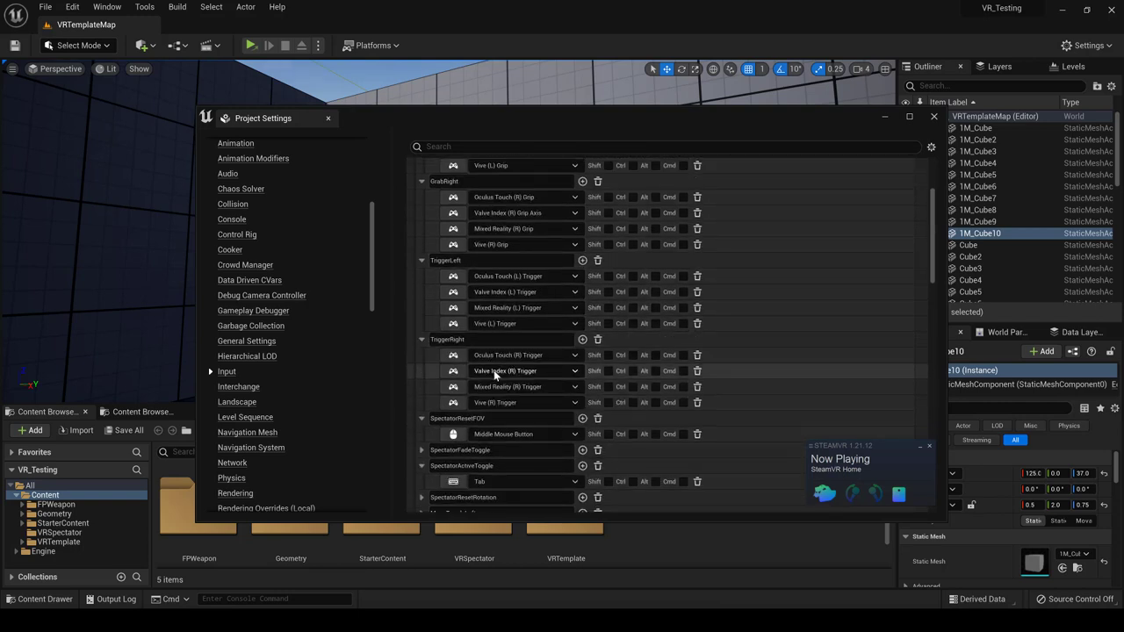
pyautogui.scroll(3, 465, 264)
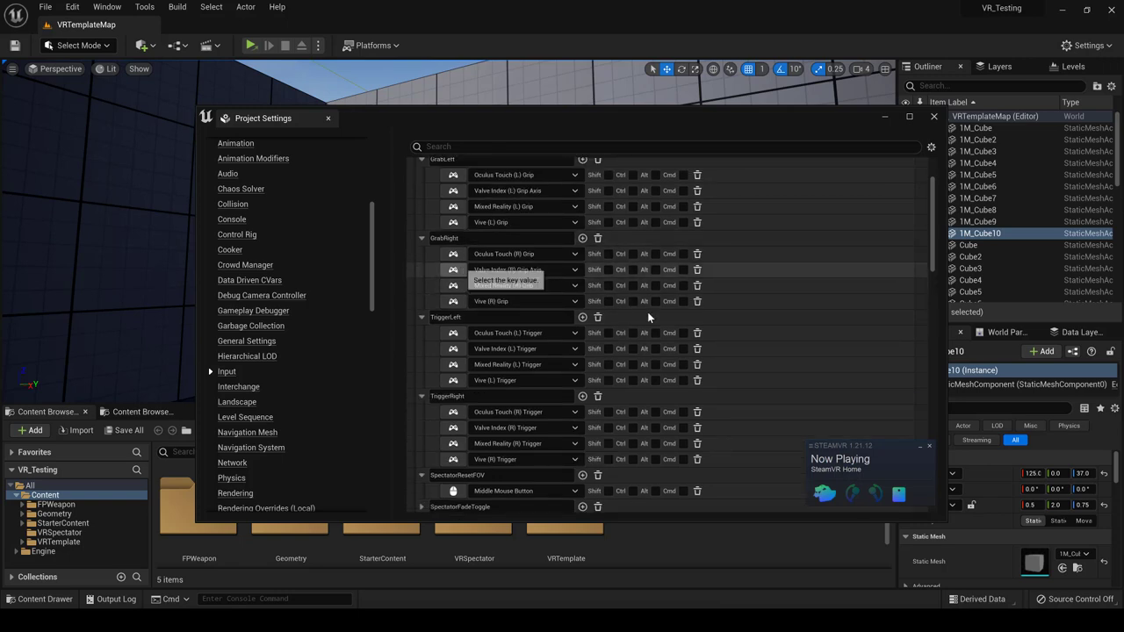
pyautogui.scroll(4, 502, 256)
pyautogui.scroll(-6, 500, 284)
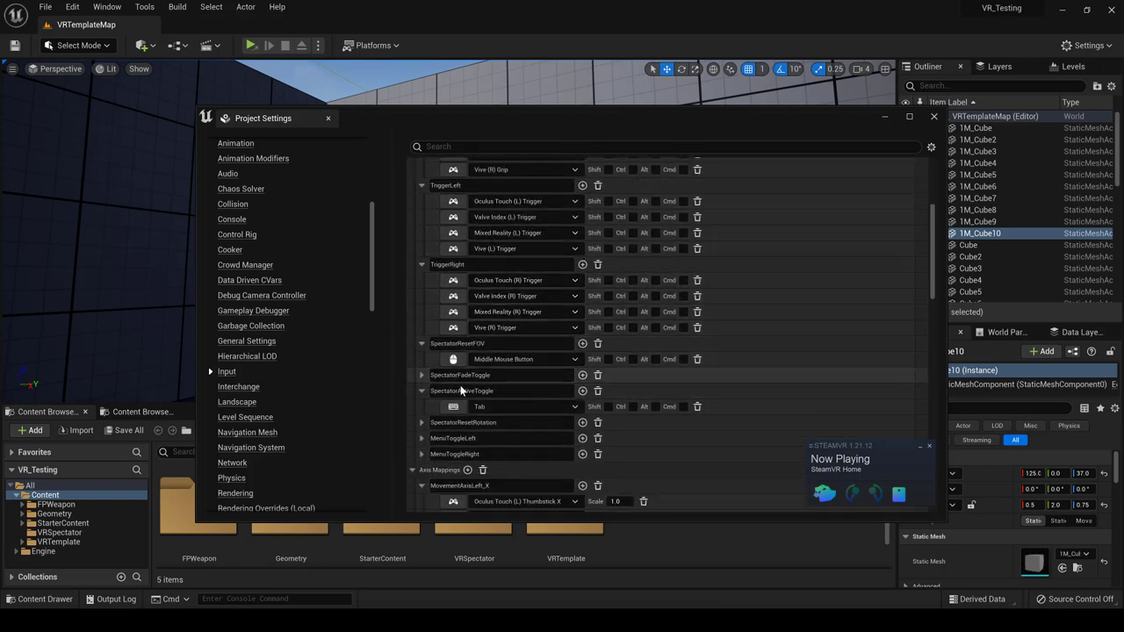
pyautogui.scroll(-4, 460, 386)
pyautogui.scroll(-2, 458, 395)
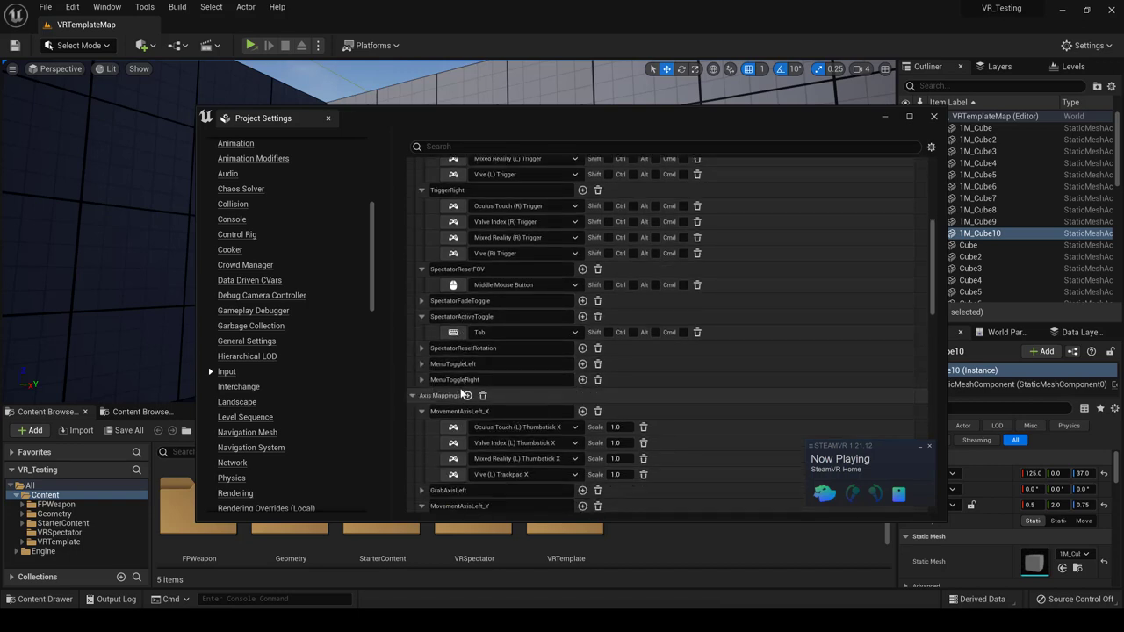
pyautogui.click(422, 364)
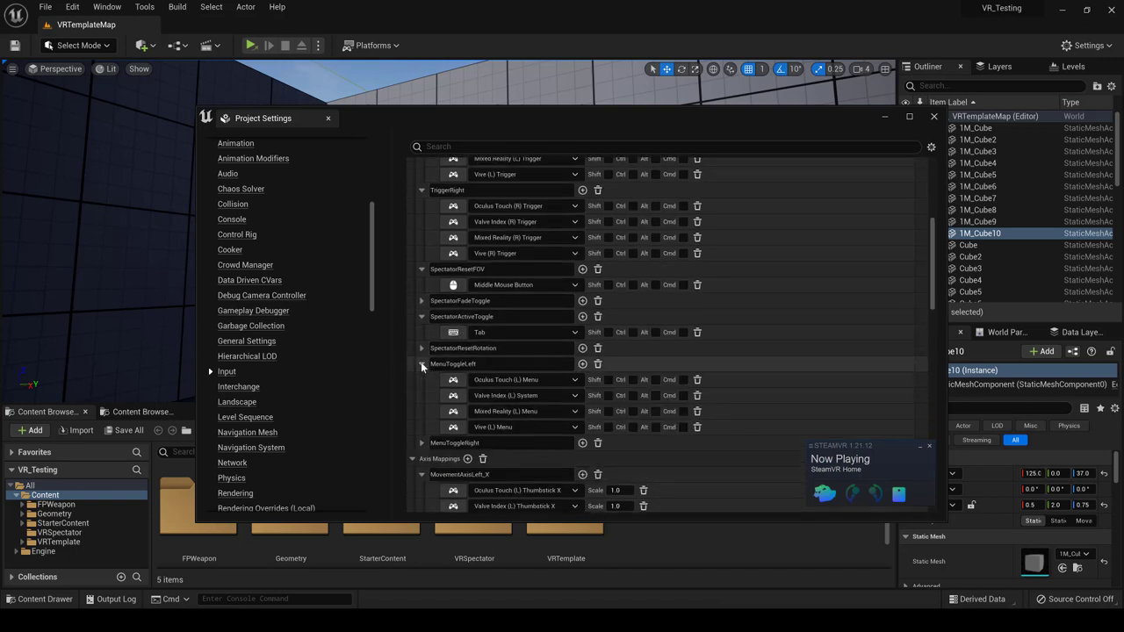
pyautogui.scroll(-5, 507, 426)
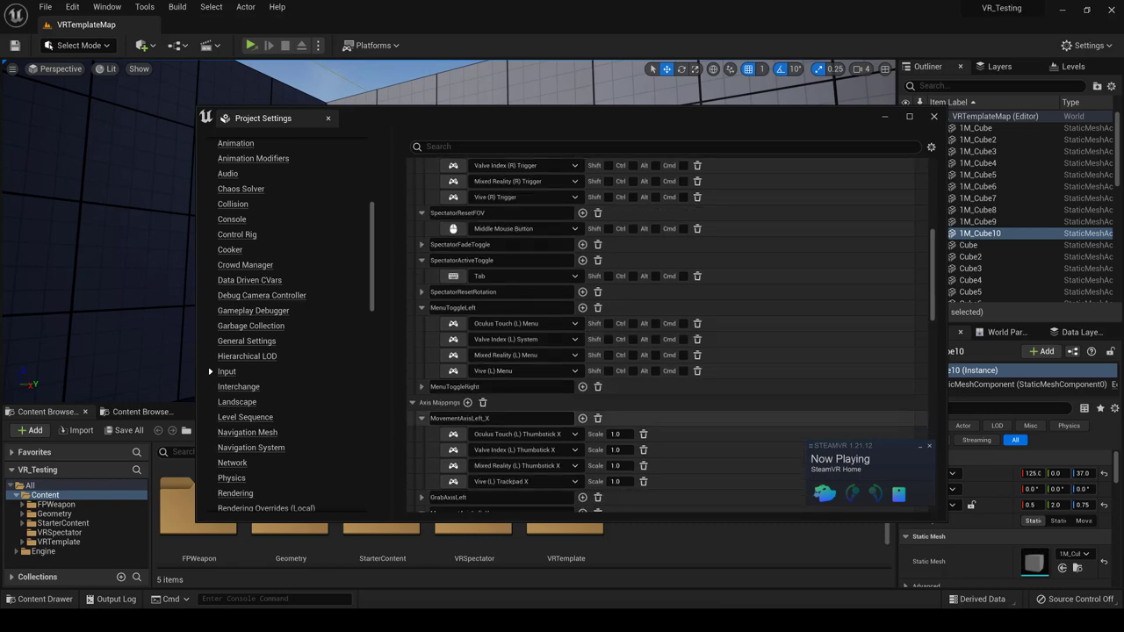
pyautogui.scroll(-2, 524, 386)
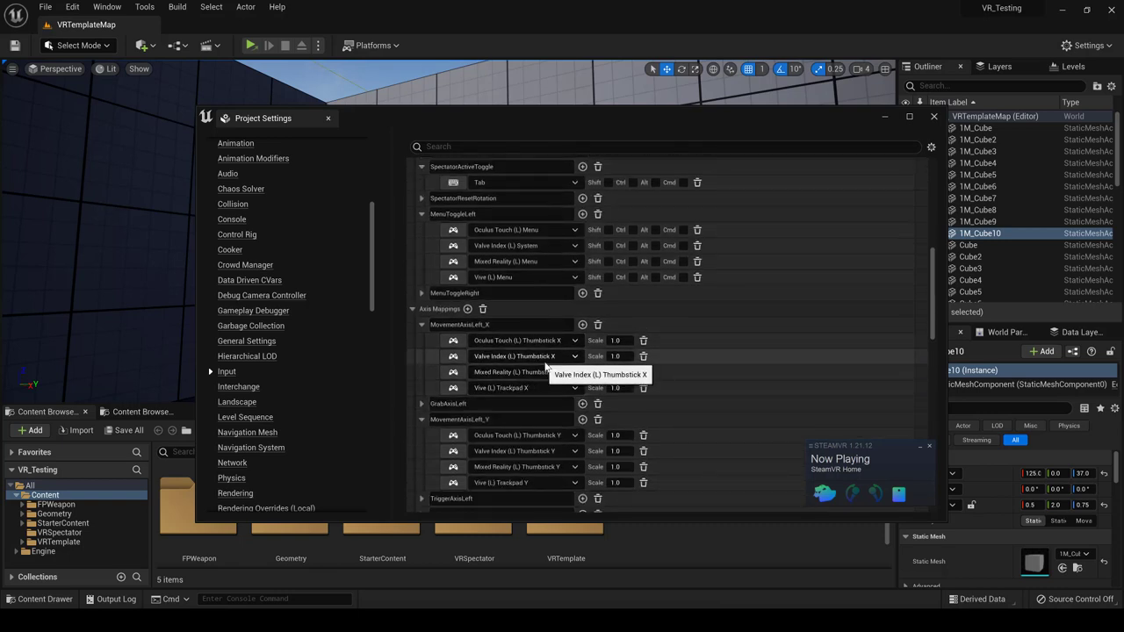
# Open the Valve Index (L) Thumbstick X key dropdown and browse the Valve Index key list.
pyautogui.click(576, 357)
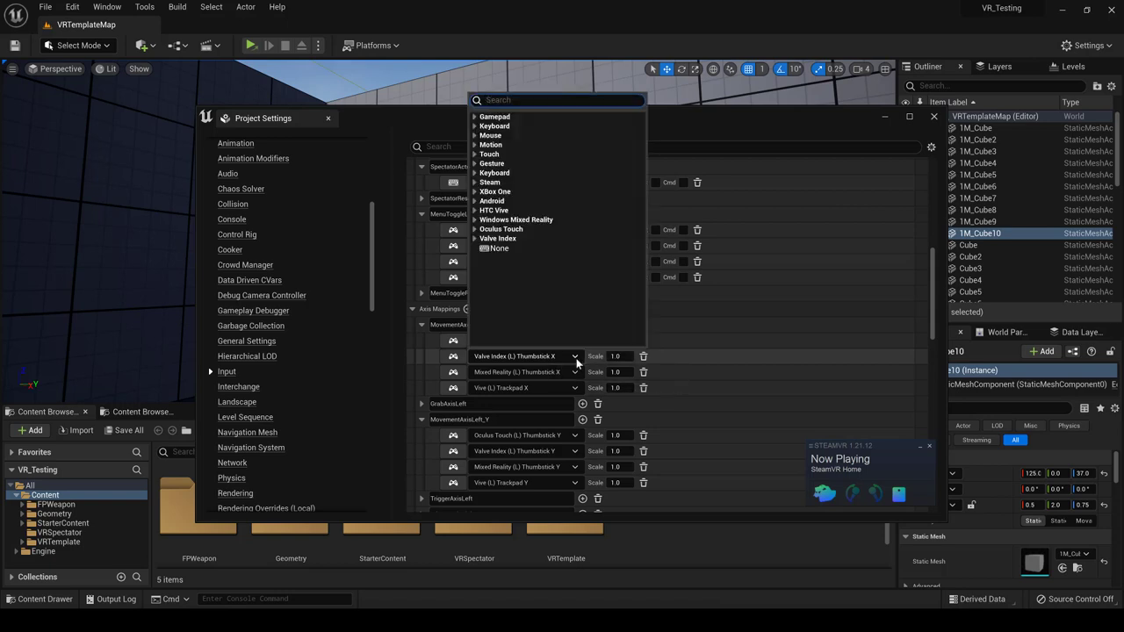
pyautogui.click(476, 242)
pyautogui.scroll(-3, 566, 299)
pyautogui.scroll(-3, 564, 309)
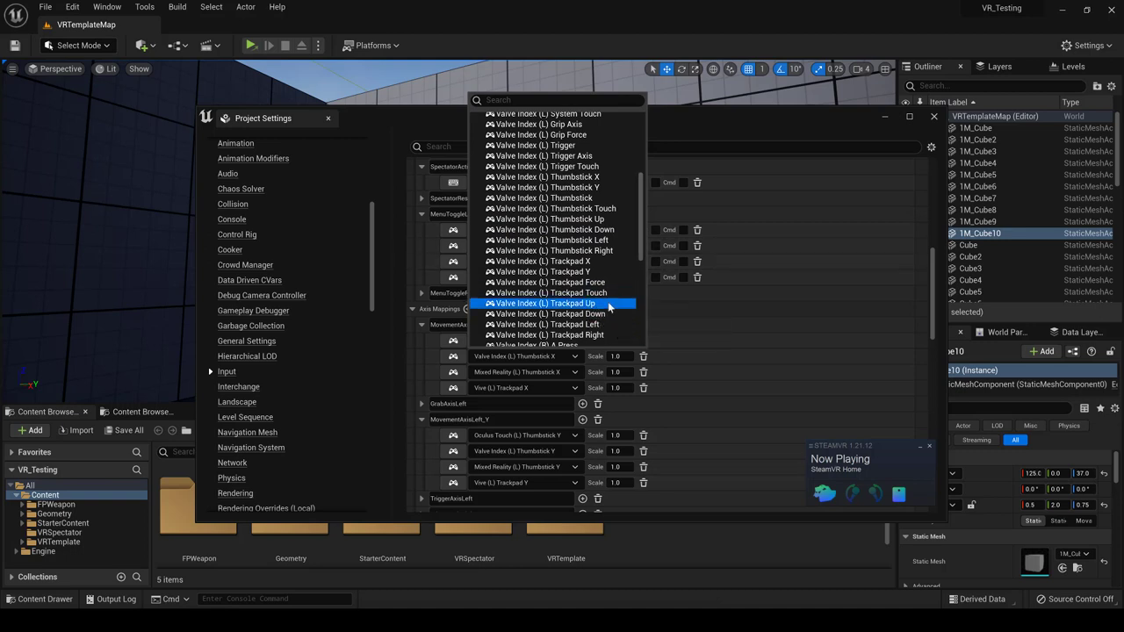
# Close the key list without changing the binding and show SteamVR's Devices submenu.
pyautogui.click(783, 131)
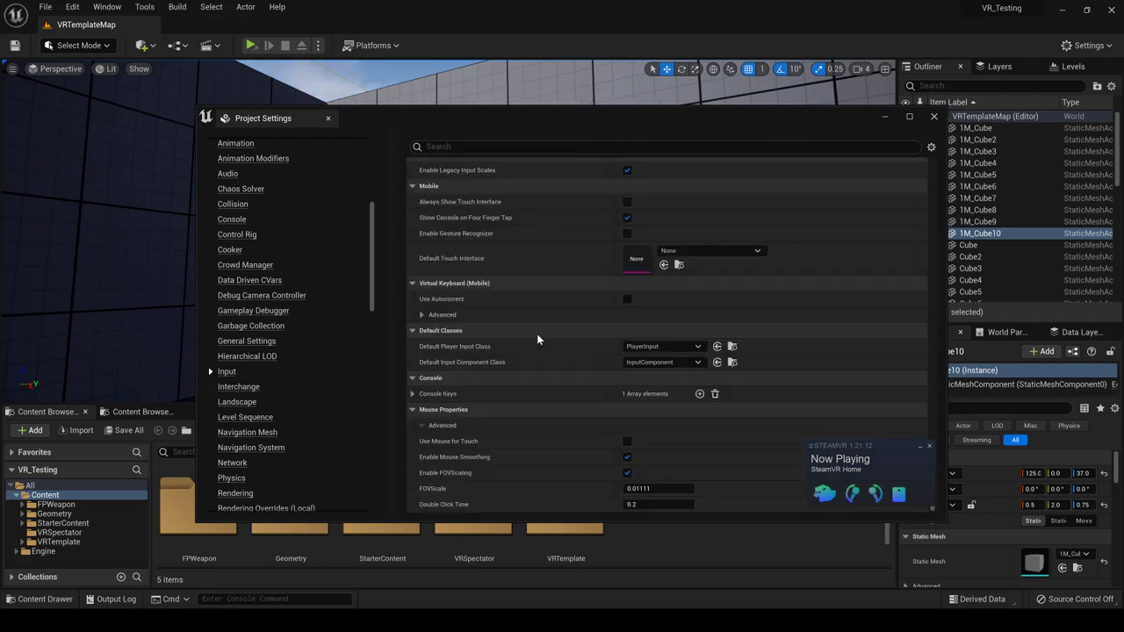
pyautogui.scroll(5, 549, 329)
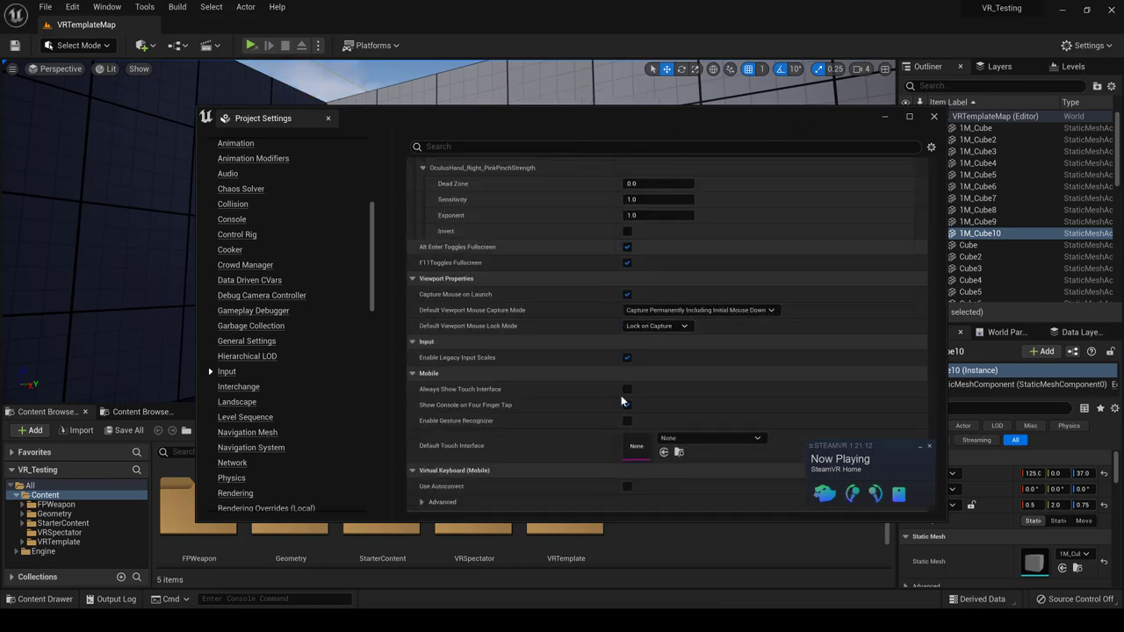
pyautogui.click(813, 446)
pyautogui.moveTo(839, 524)
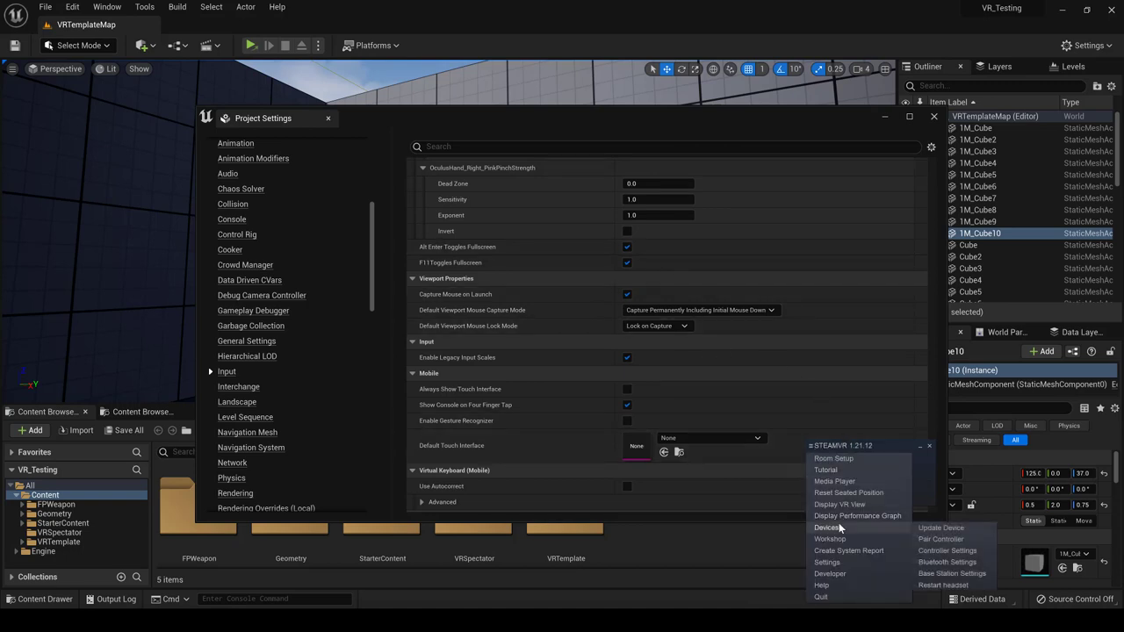
# Open SteamVR Controller Settings and Manage Controller Bindings, browsing the application list.
pyautogui.click(935, 551)
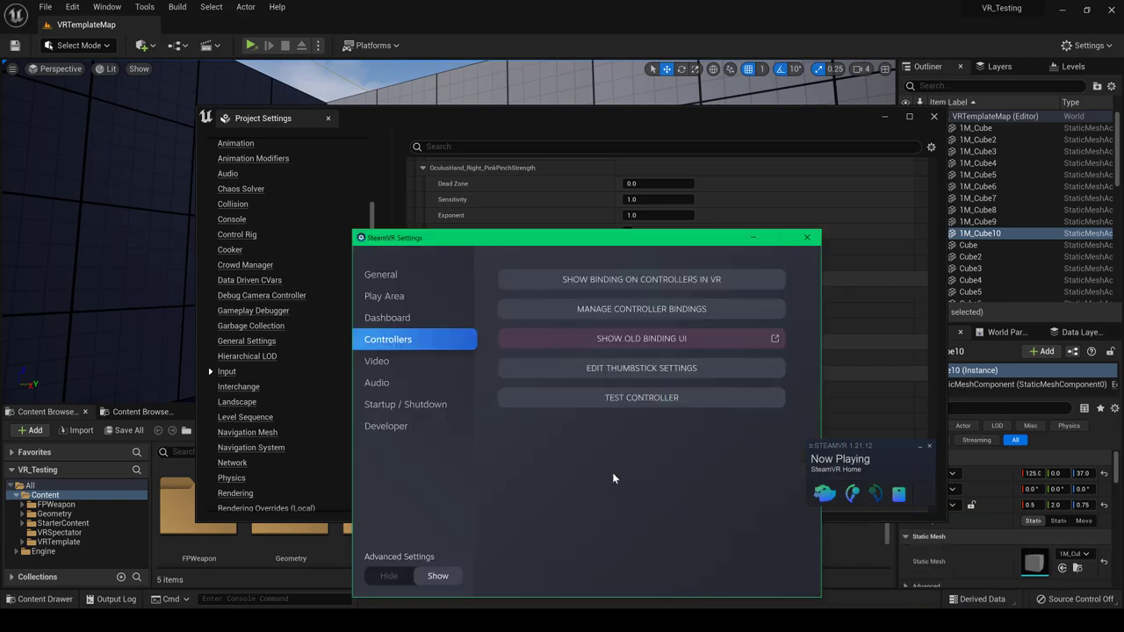
pyautogui.click(595, 309)
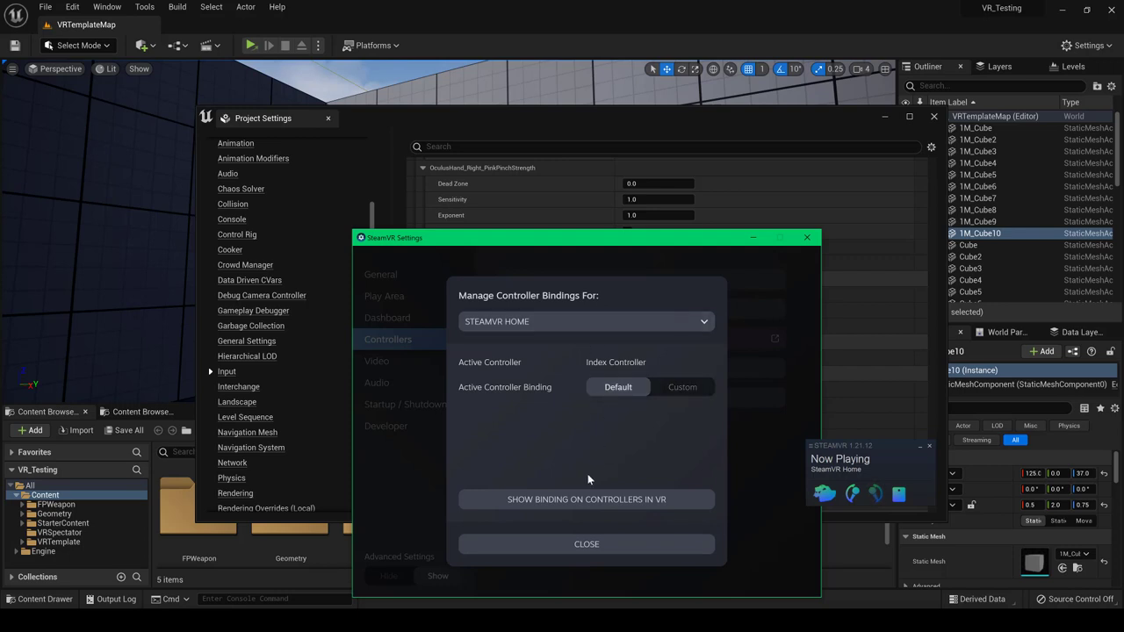
pyautogui.click(544, 324)
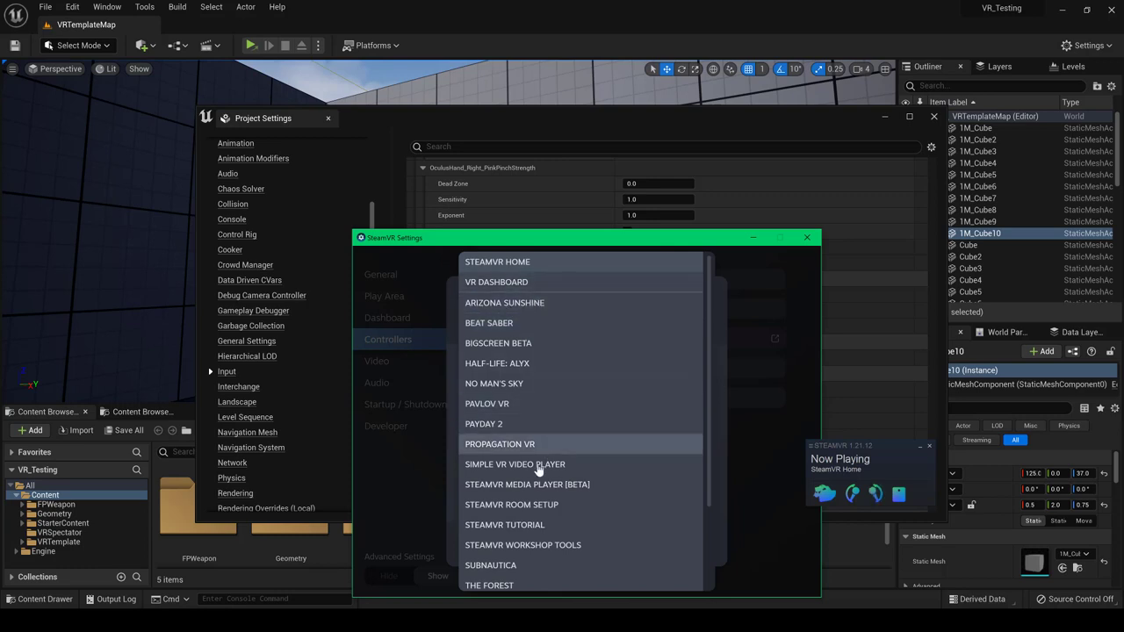
pyautogui.scroll(-2, 527, 491)
pyautogui.scroll(2, 571, 386)
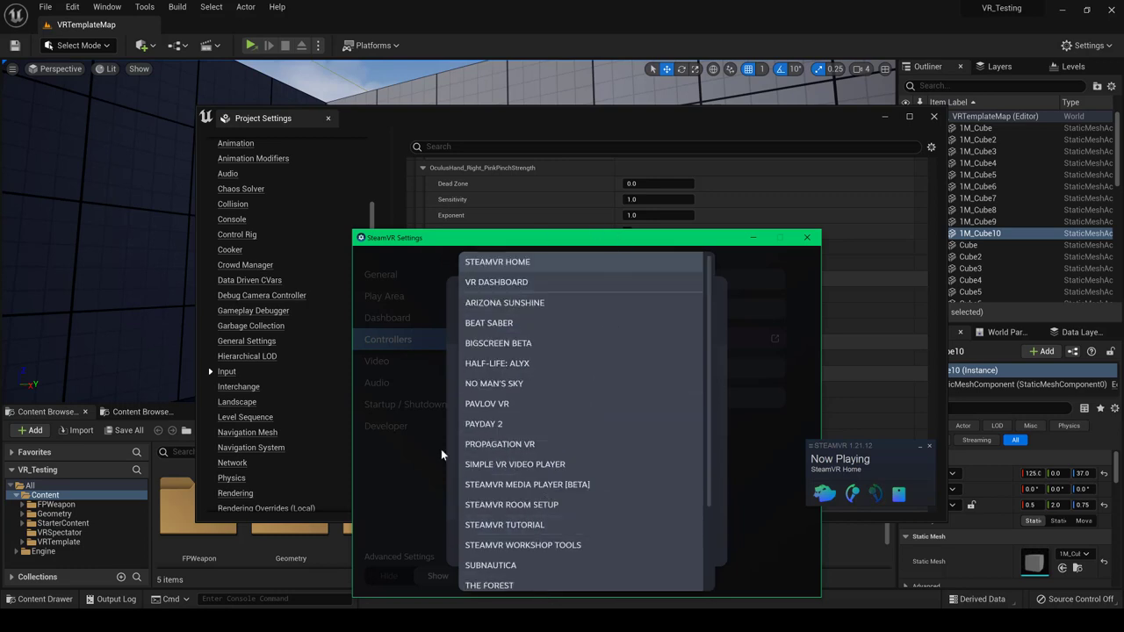
pyautogui.click(555, 271)
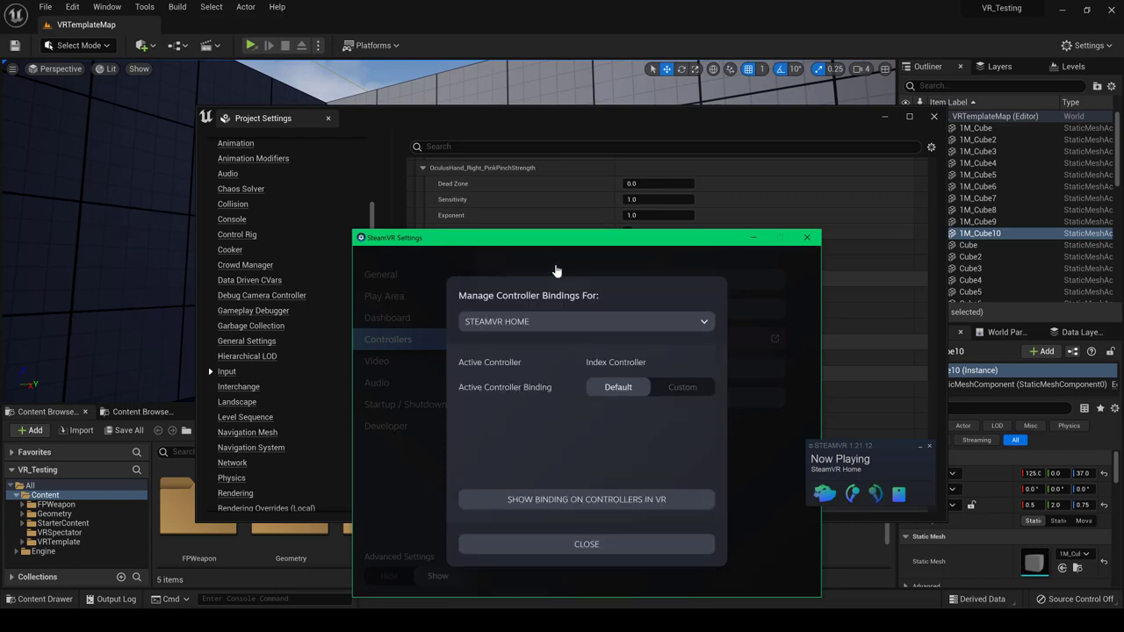
# Choose VR_TESTING-19505902 [UE EDITOR] and set its Index controller binding to Custom.
pyautogui.click(518, 325)
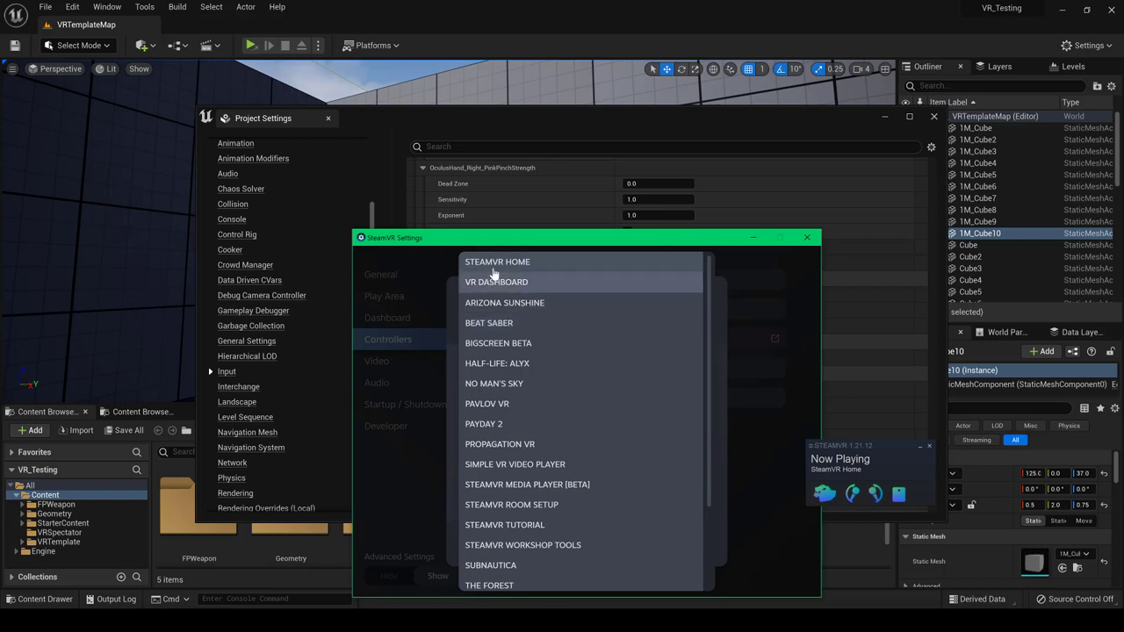
pyautogui.scroll(-3, 518, 342)
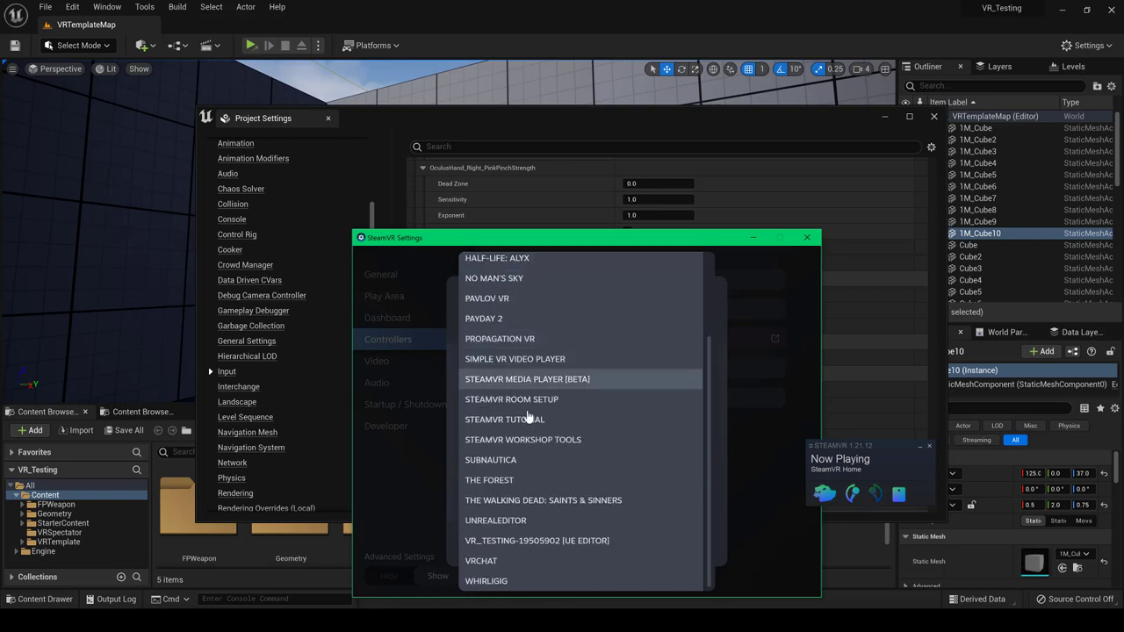
pyautogui.click(516, 541)
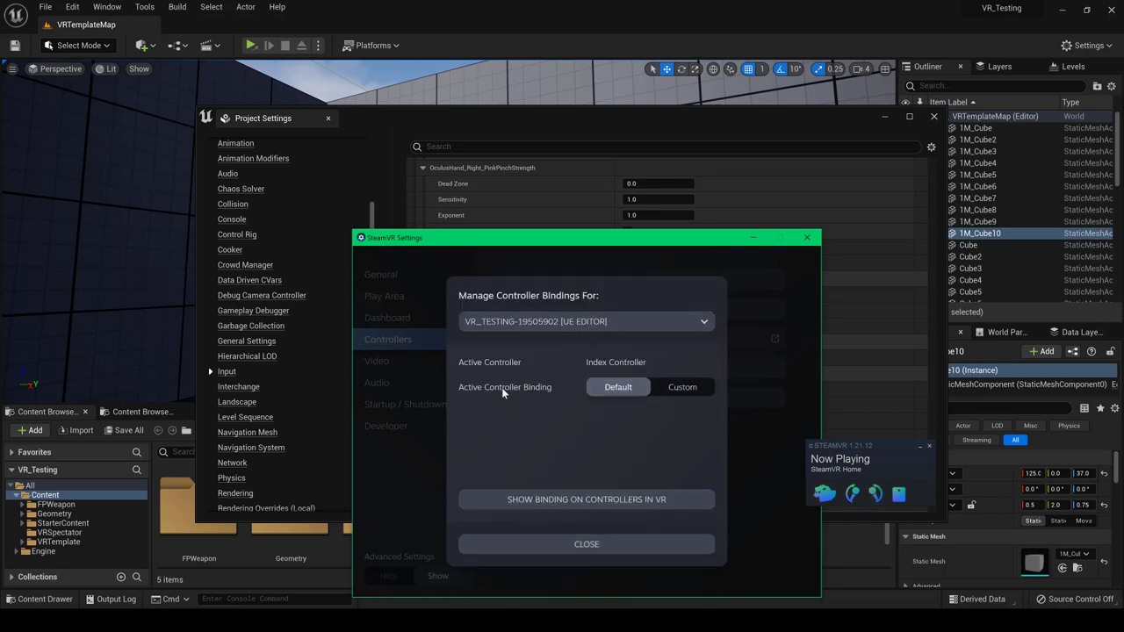
pyautogui.click(693, 393)
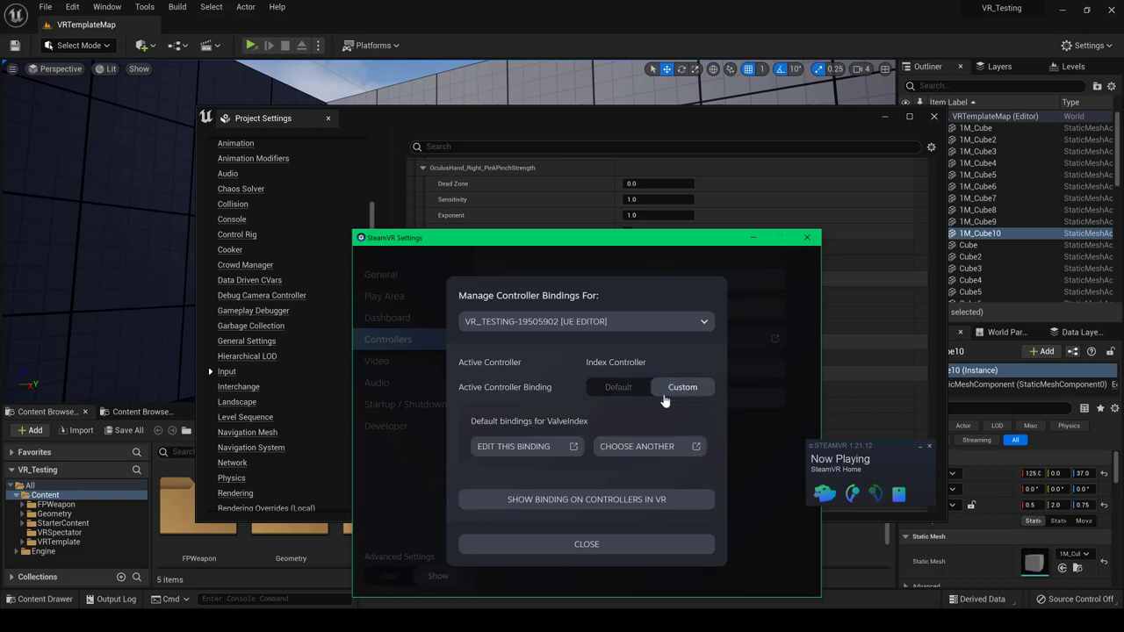
# Edit the default ValveIndex binding, move the Now Playing overlay aside, and select the right thumbstick.
pyautogui.click(520, 451)
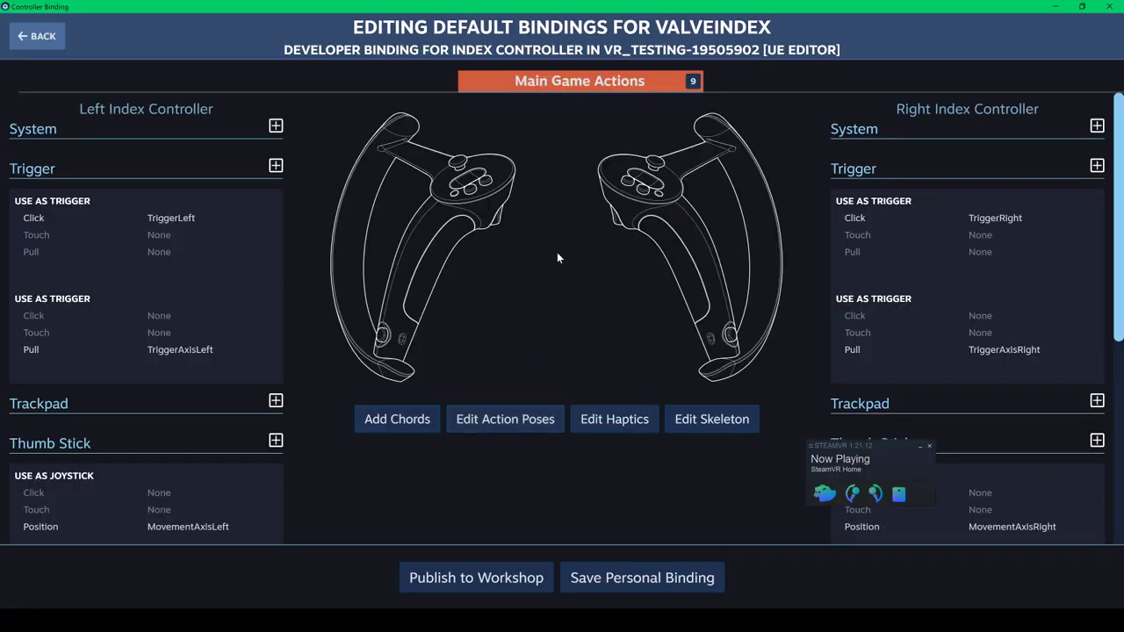
pyautogui.moveTo(636, 82)
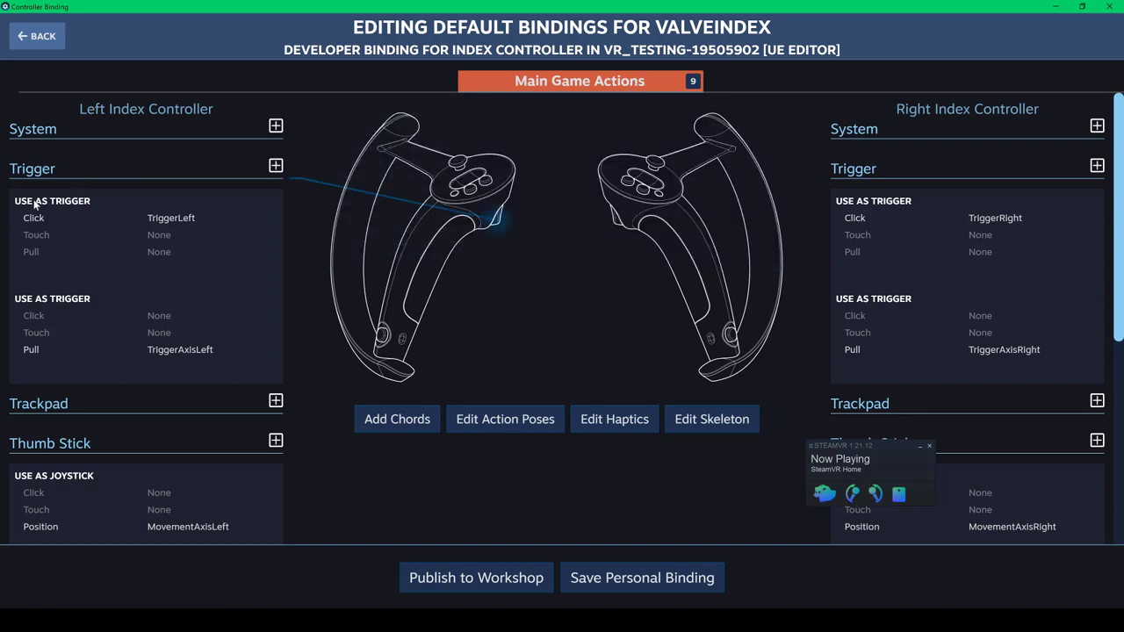
pyautogui.moveTo(194, 219)
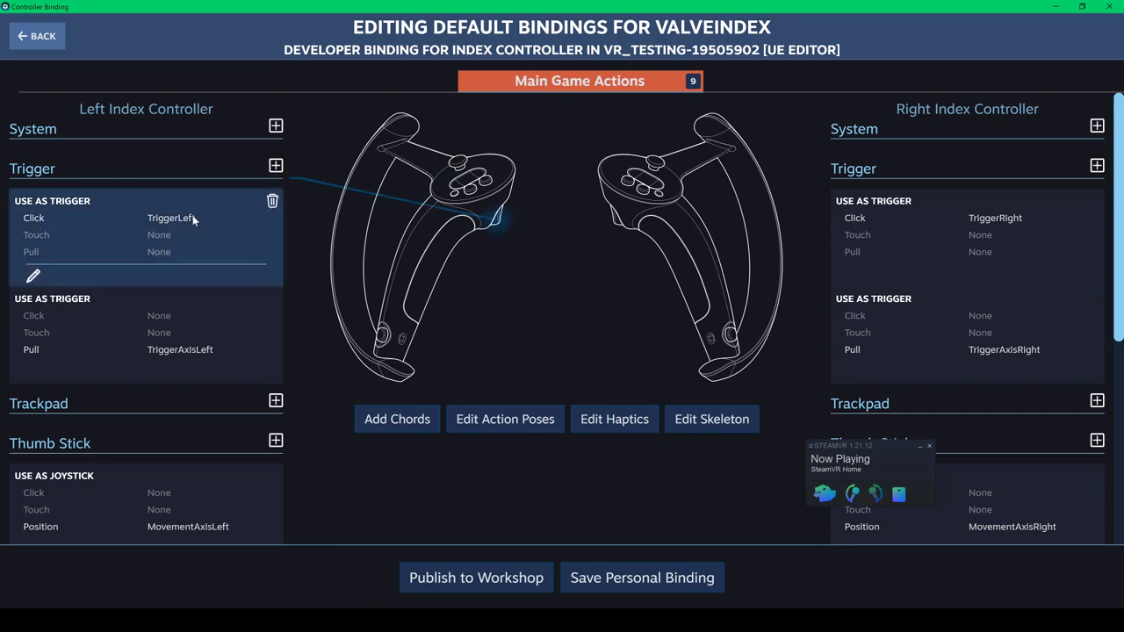
pyautogui.moveTo(899, 201)
pyautogui.scroll(-5, 281, 318)
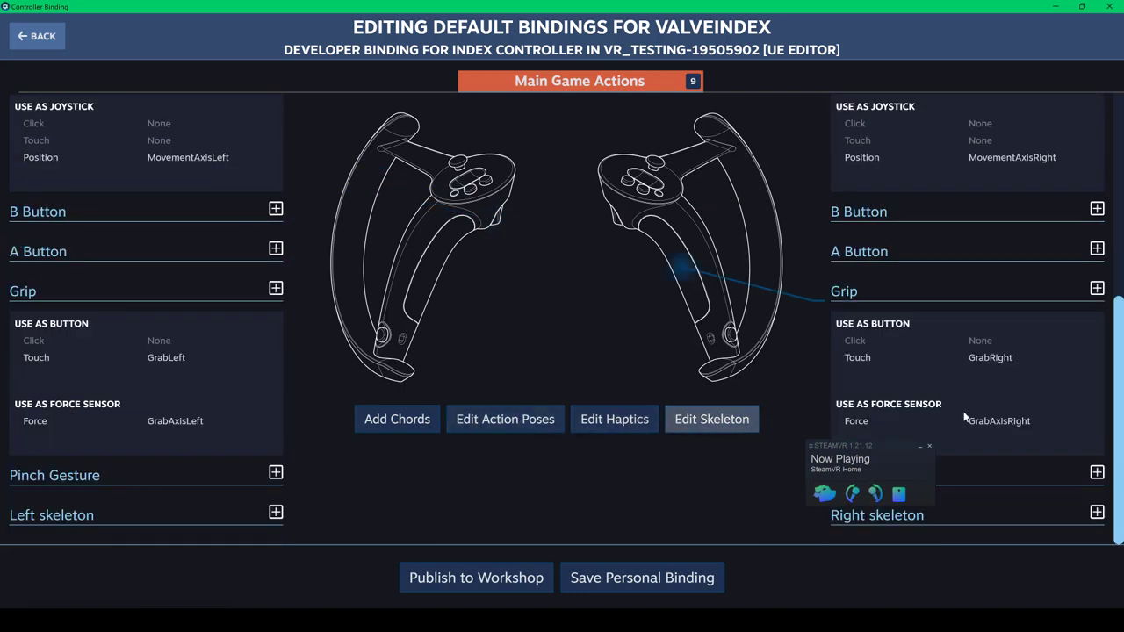
pyautogui.moveTo(896, 459); pyautogui.dragTo(1058, 554)
pyautogui.click(928, 157)
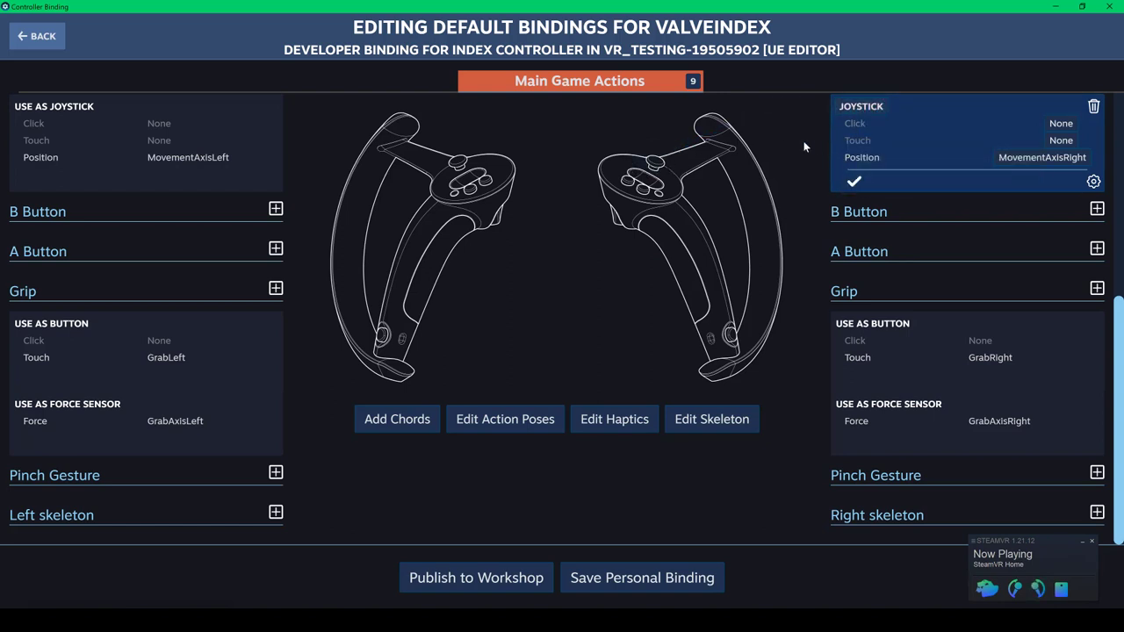
# Assign the SpectatorMoveForward action to the right thumbstick's Touch input.
pyautogui.moveTo(865, 139)
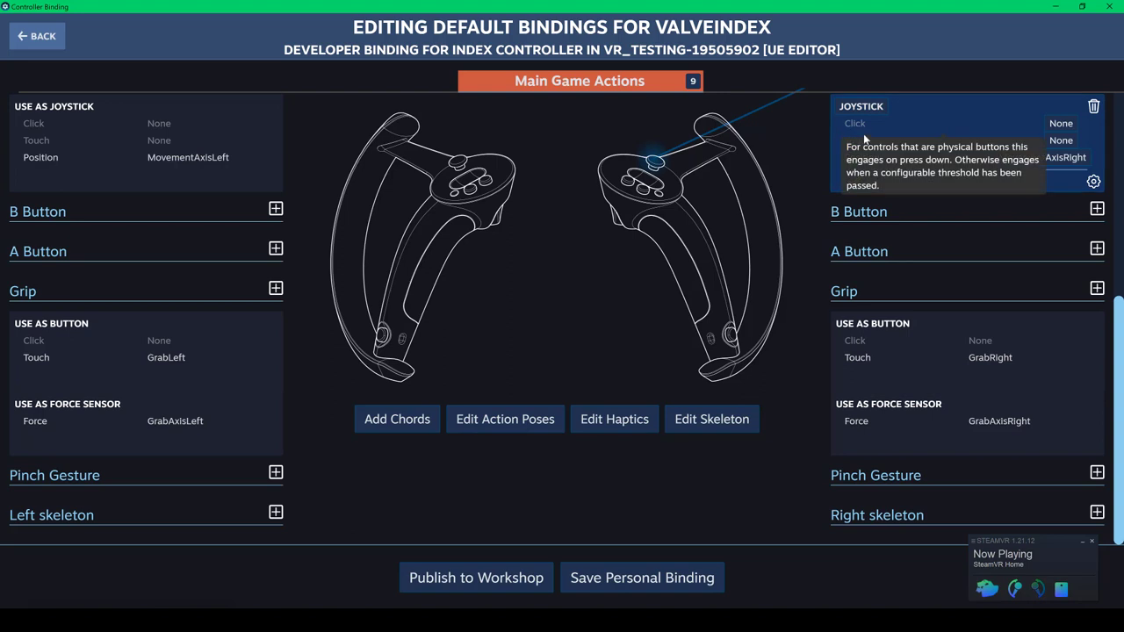
pyautogui.click(1060, 143)
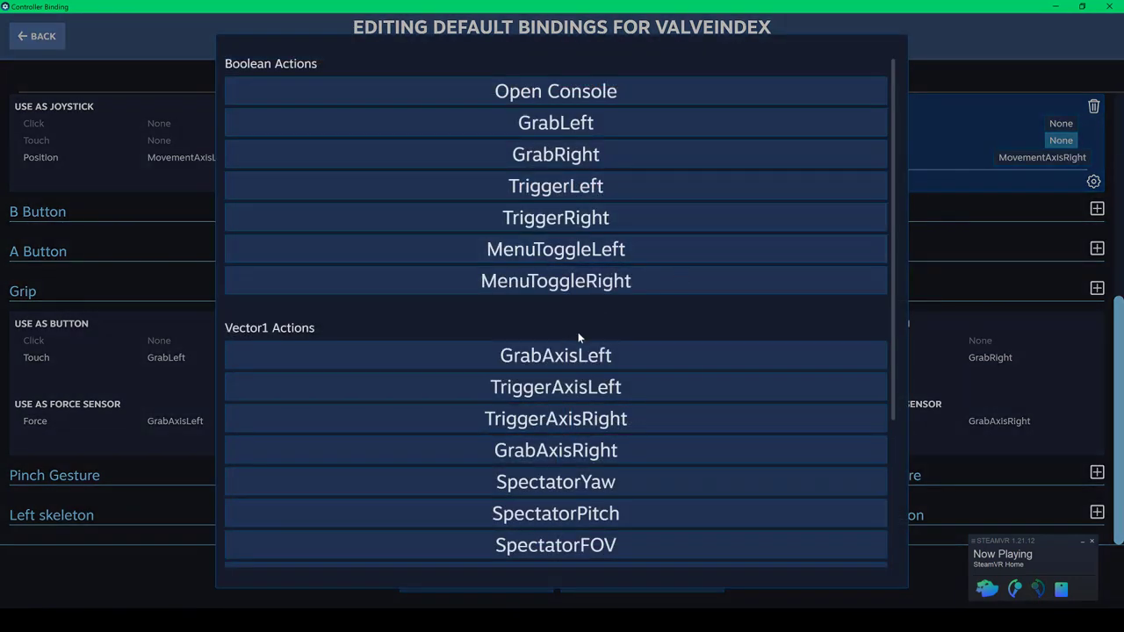
pyautogui.scroll(-3, 578, 334)
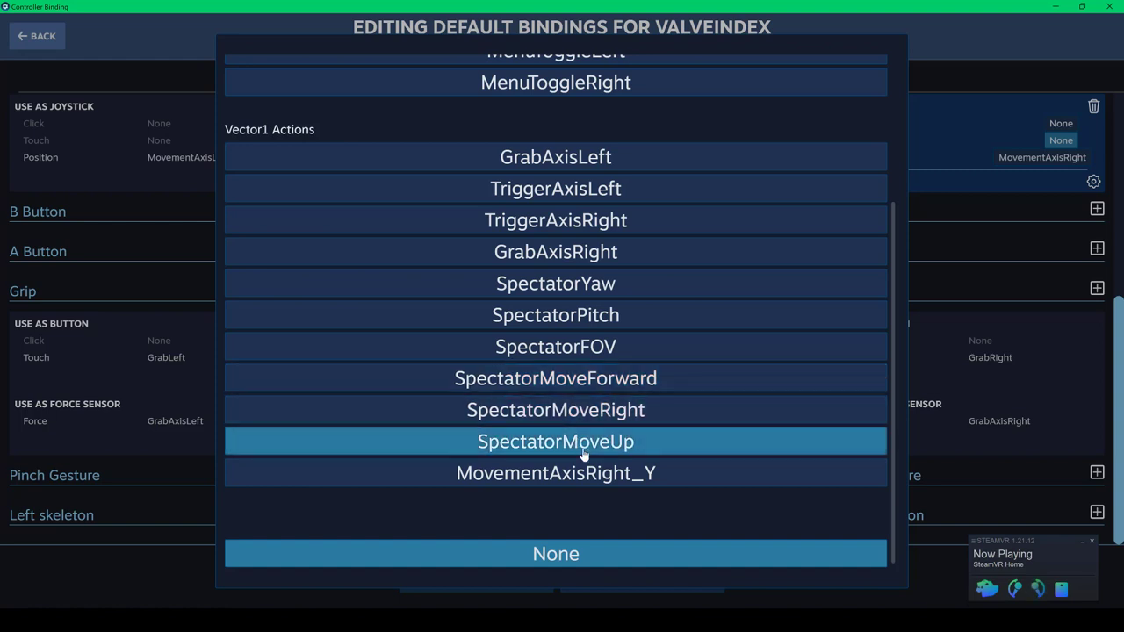
pyautogui.click(621, 378)
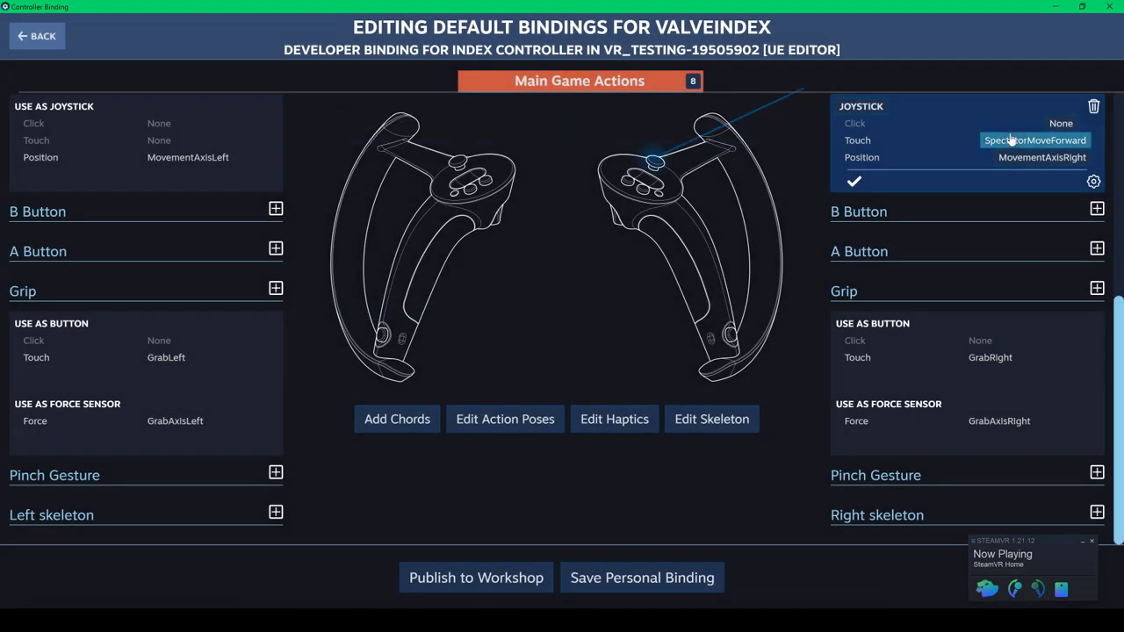
pyautogui.moveTo(180, 158)
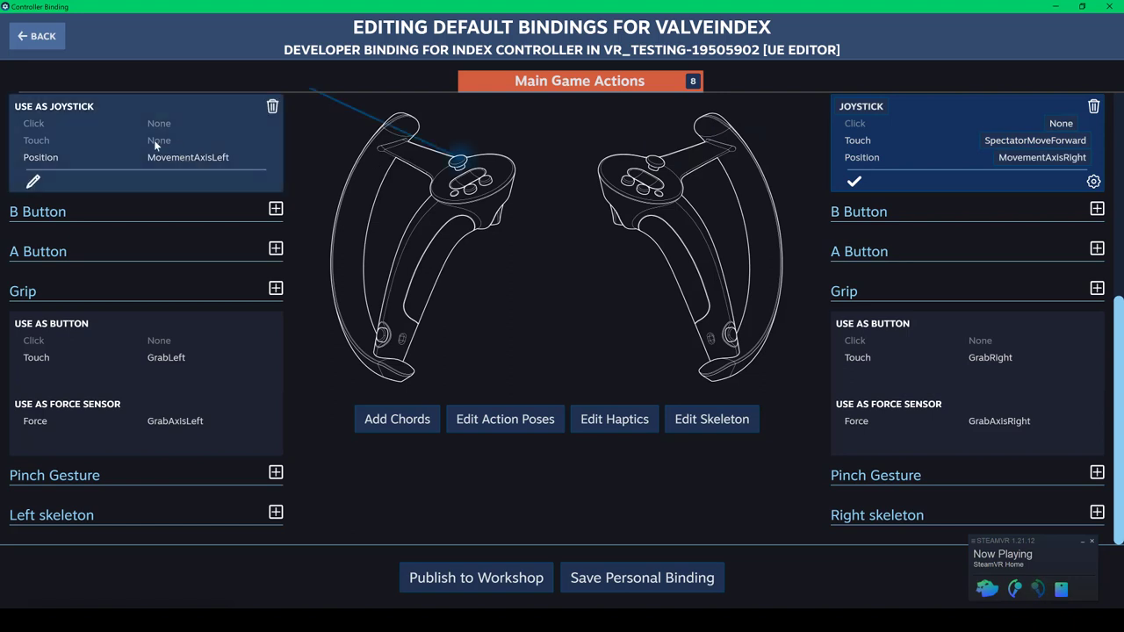
# Bind the left Index thumbstick's Touch input to the MovementAxisRight_Y action.
pyautogui.click(33, 183)
pyautogui.click(237, 142)
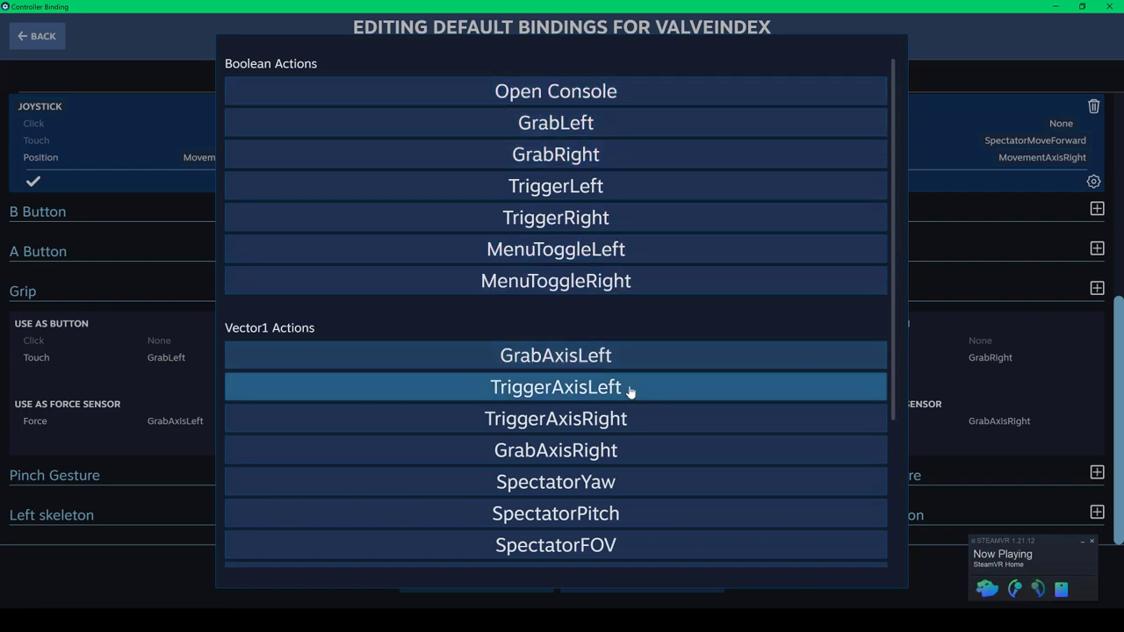
pyautogui.scroll(-3, 631, 488)
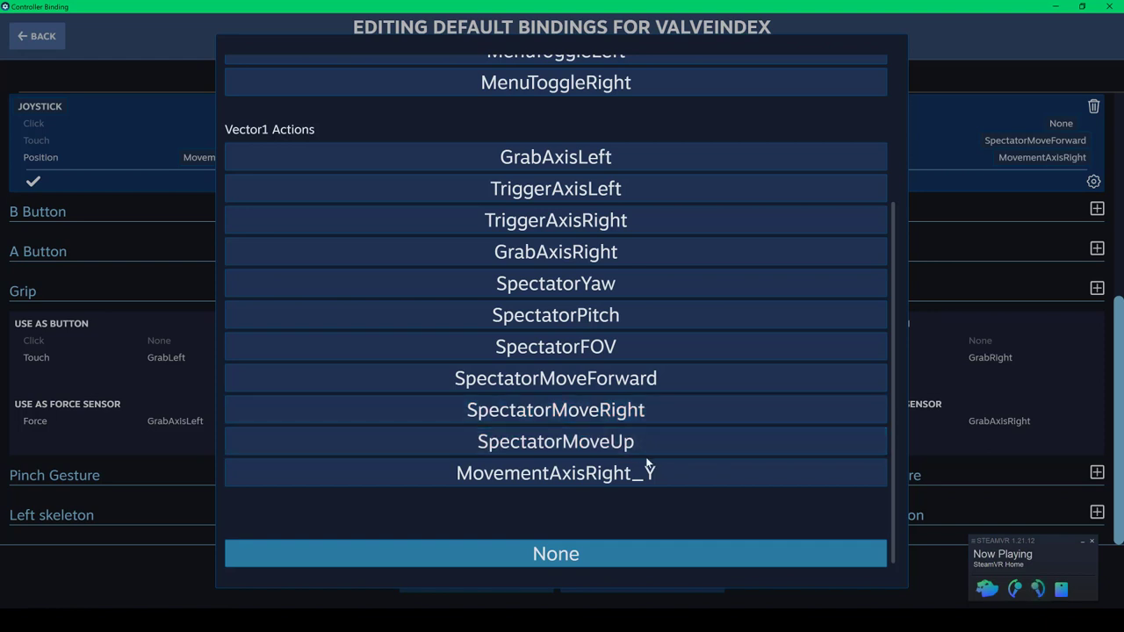
pyautogui.scroll(3, 608, 466)
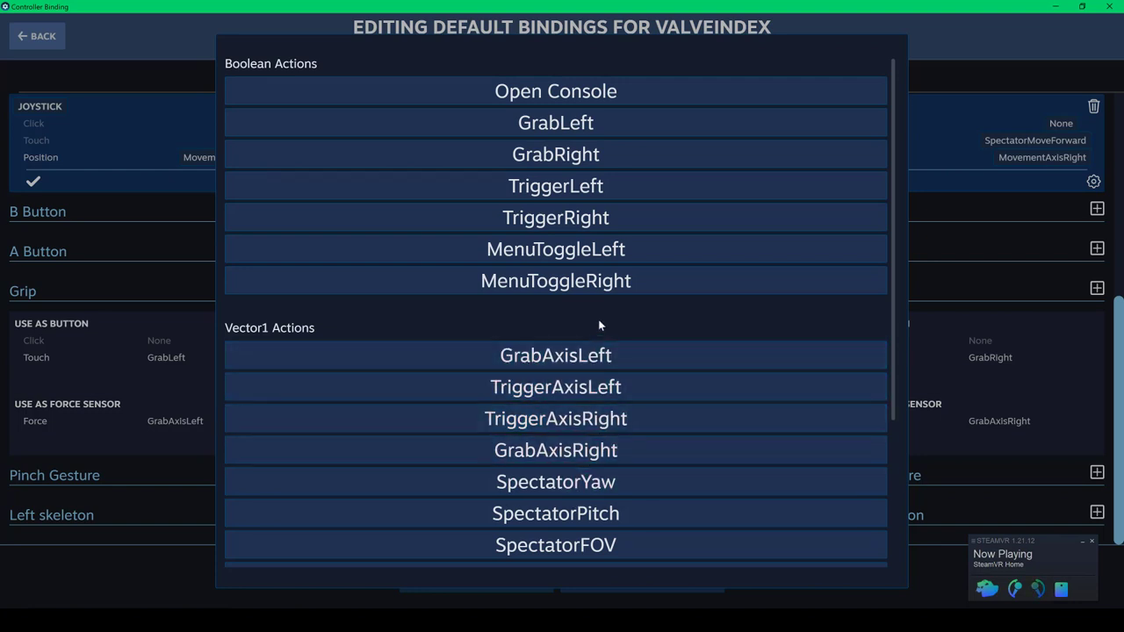
pyautogui.scroll(-3, 598, 326)
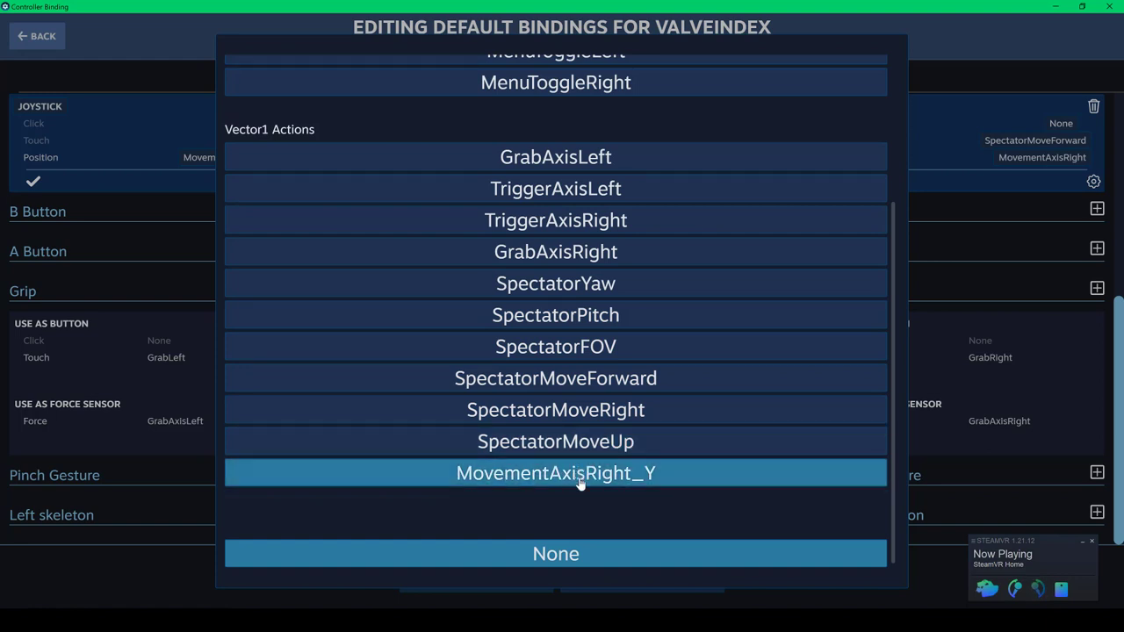
pyautogui.click(579, 478)
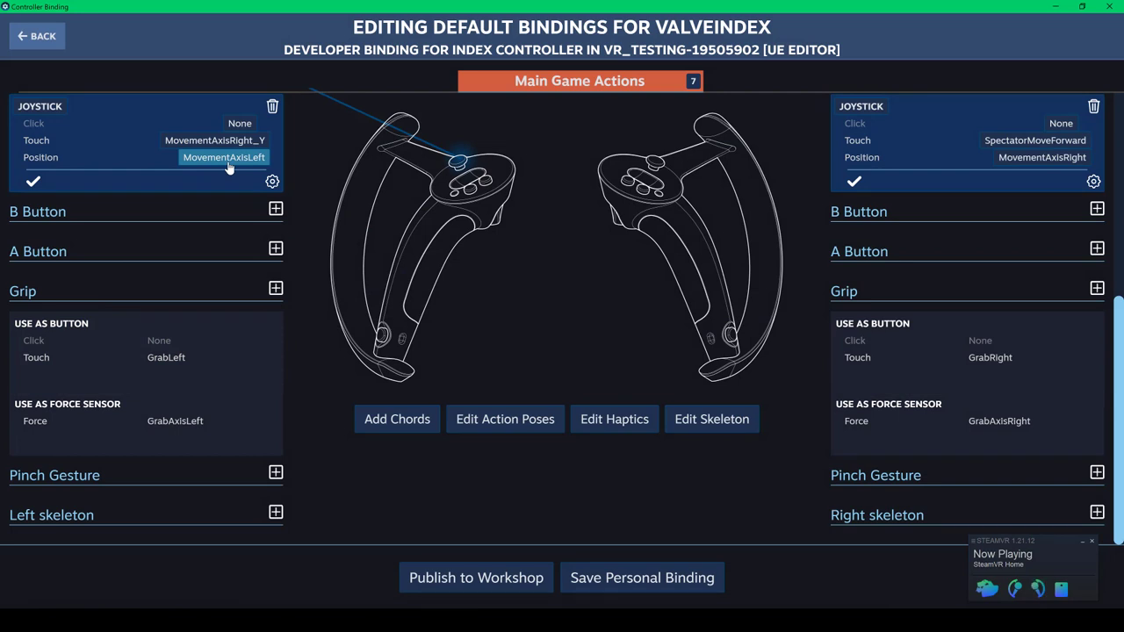
pyautogui.moveTo(73, 157)
pyautogui.moveTo(917, 157)
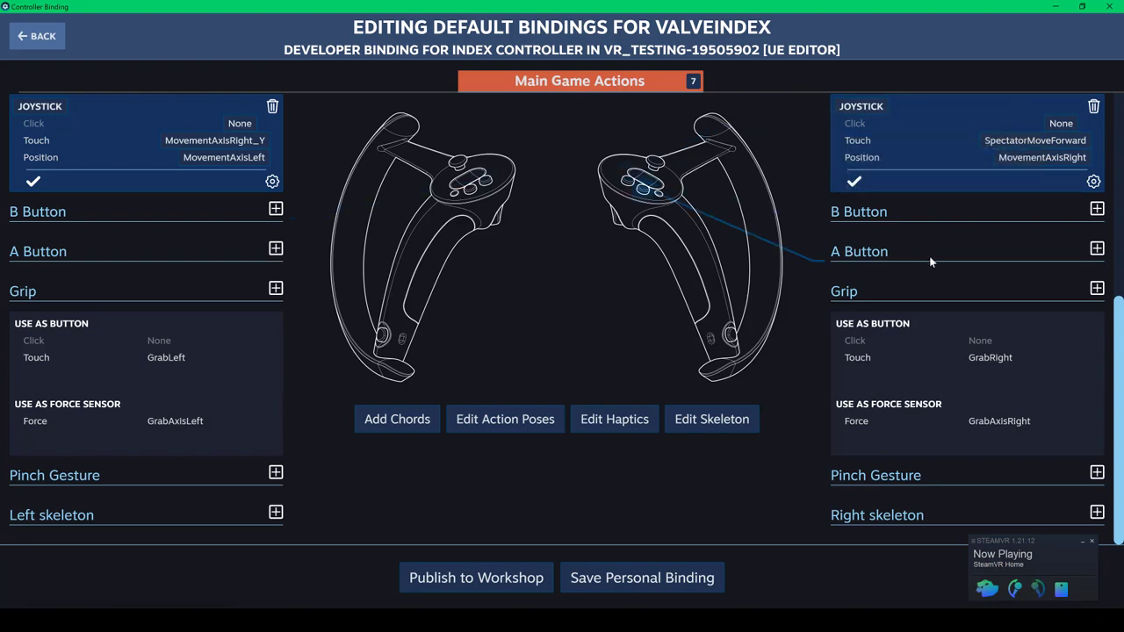
# Add a BUTTON binding to the right B button, leaving its Click action set to None.
pyautogui.click(1096, 209)
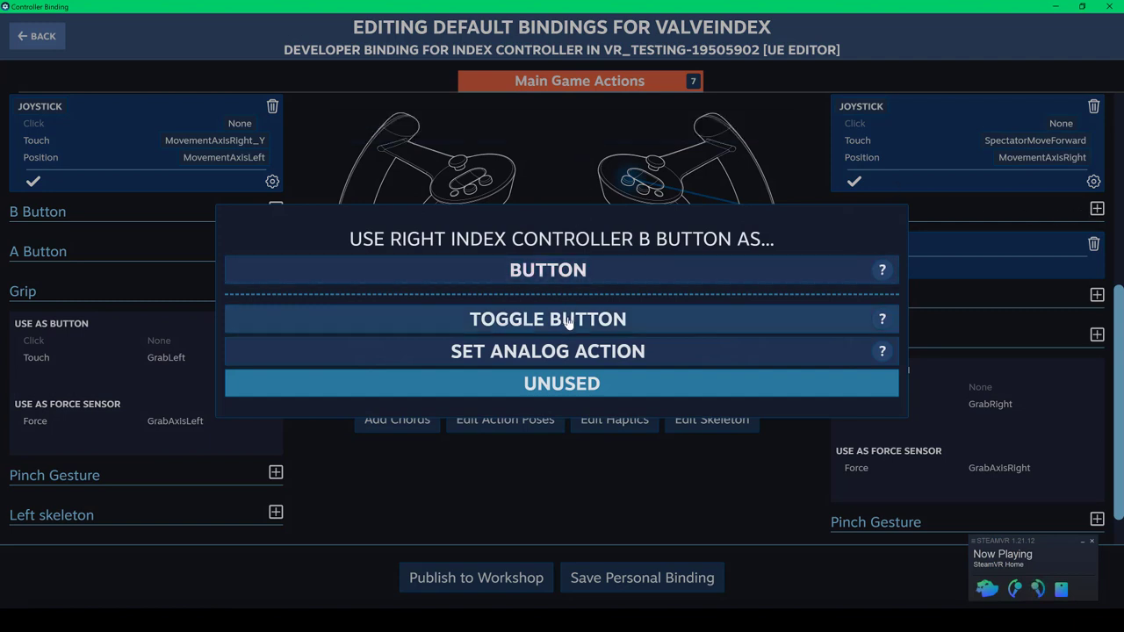
pyautogui.click(575, 270)
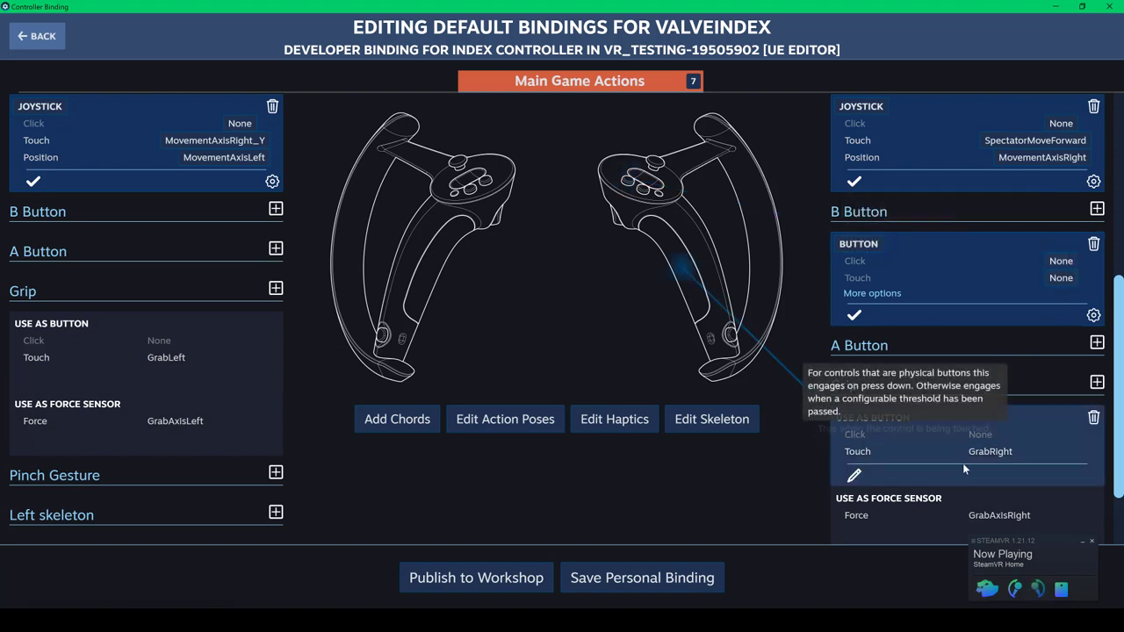
pyautogui.click(1060, 261)
pyautogui.scroll(-3, 610, 369)
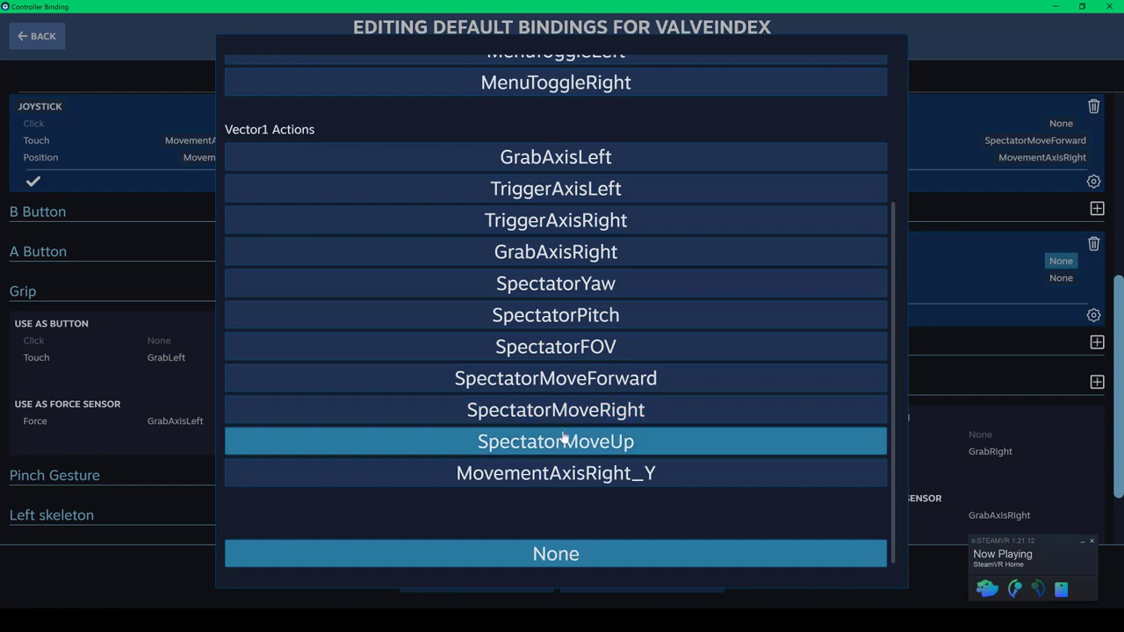
pyautogui.scroll(2, 571, 412)
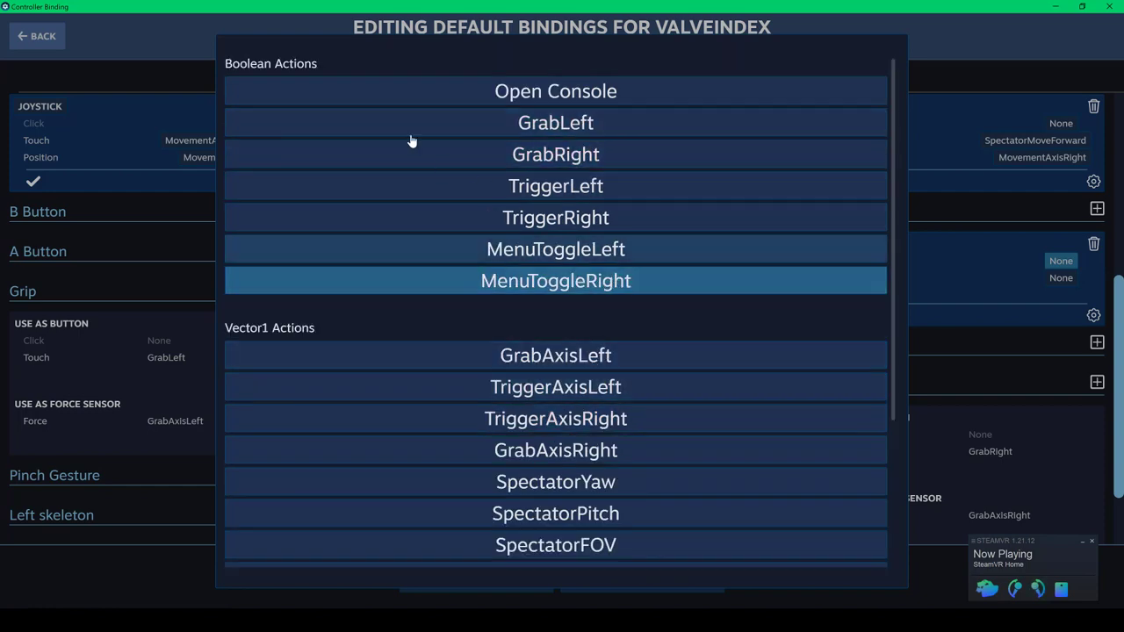
pyautogui.scroll(-3, 606, 439)
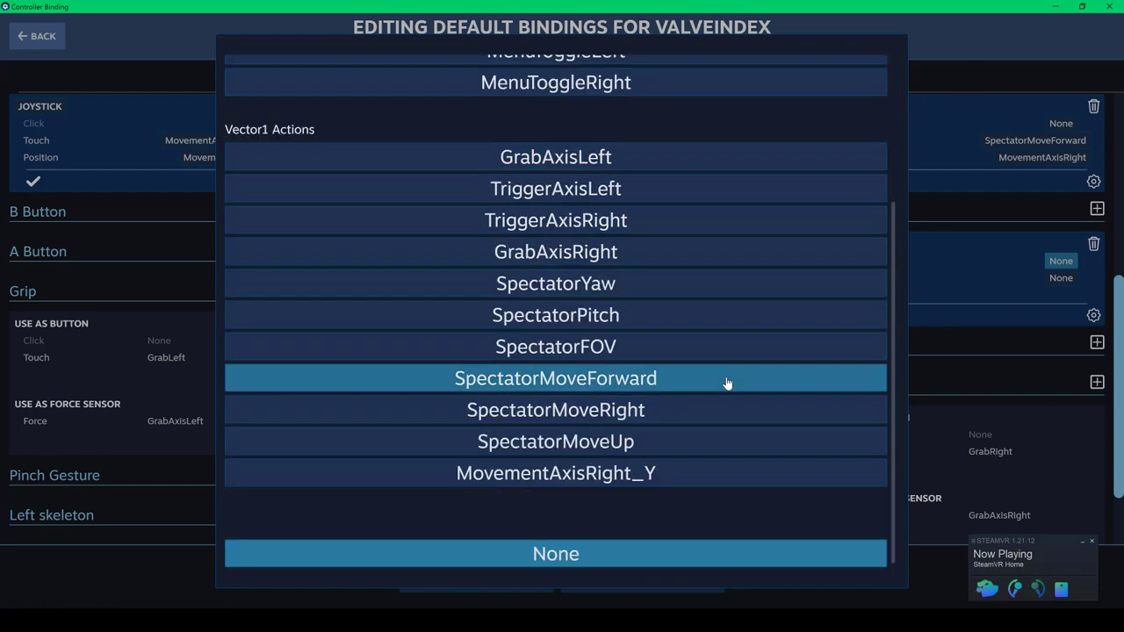
pyautogui.click(589, 553)
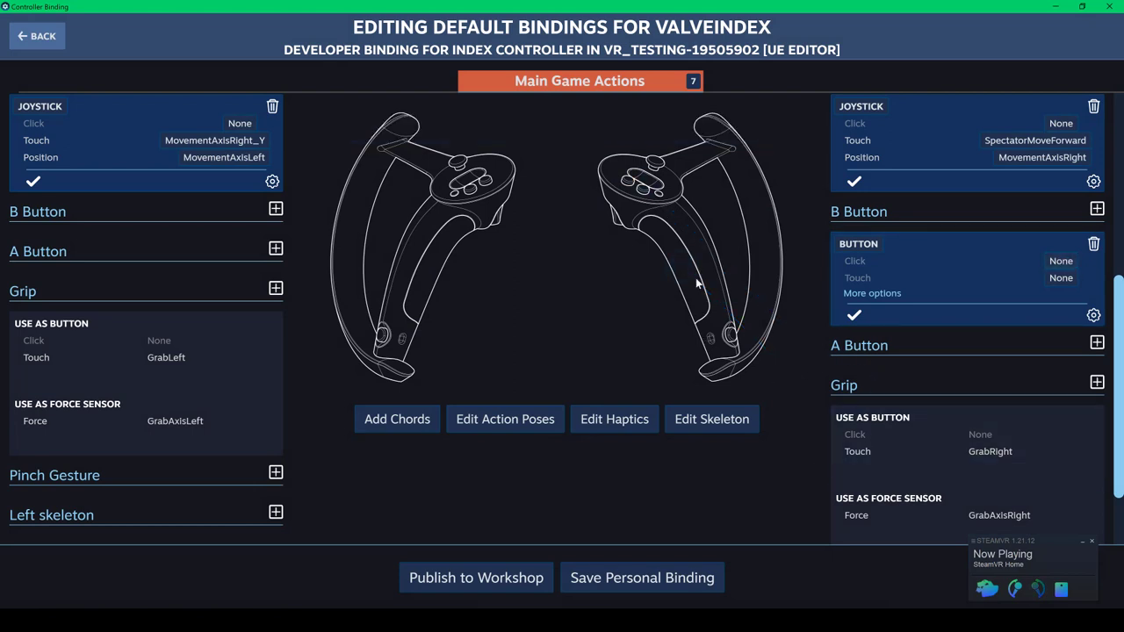
pyautogui.scroll(-1, 859, 402)
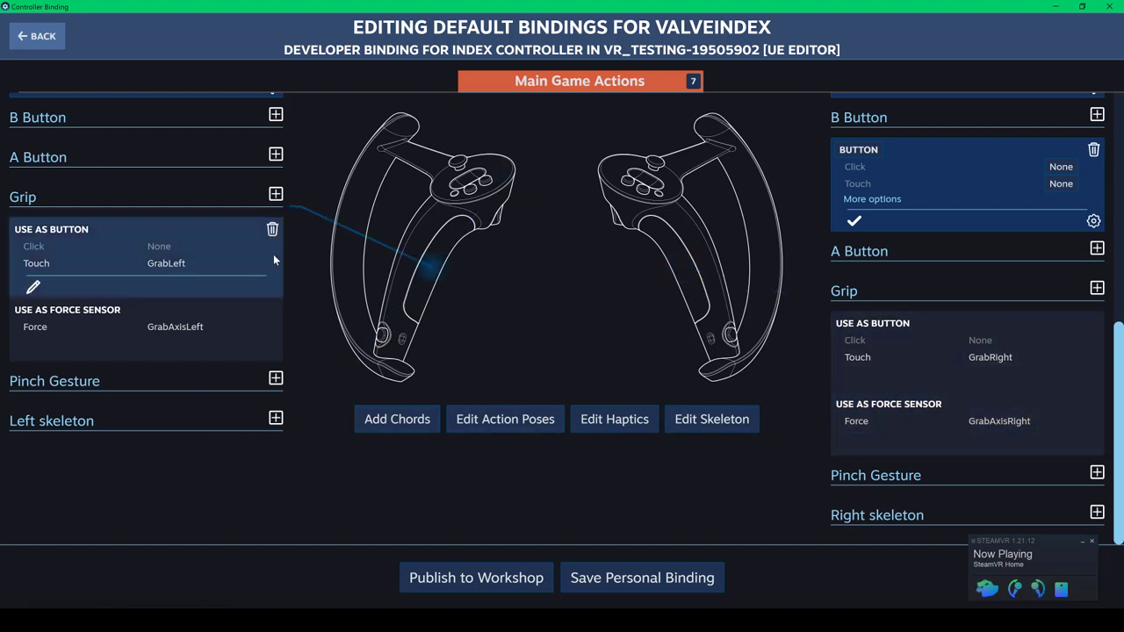
pyautogui.scroll(5, 273, 253)
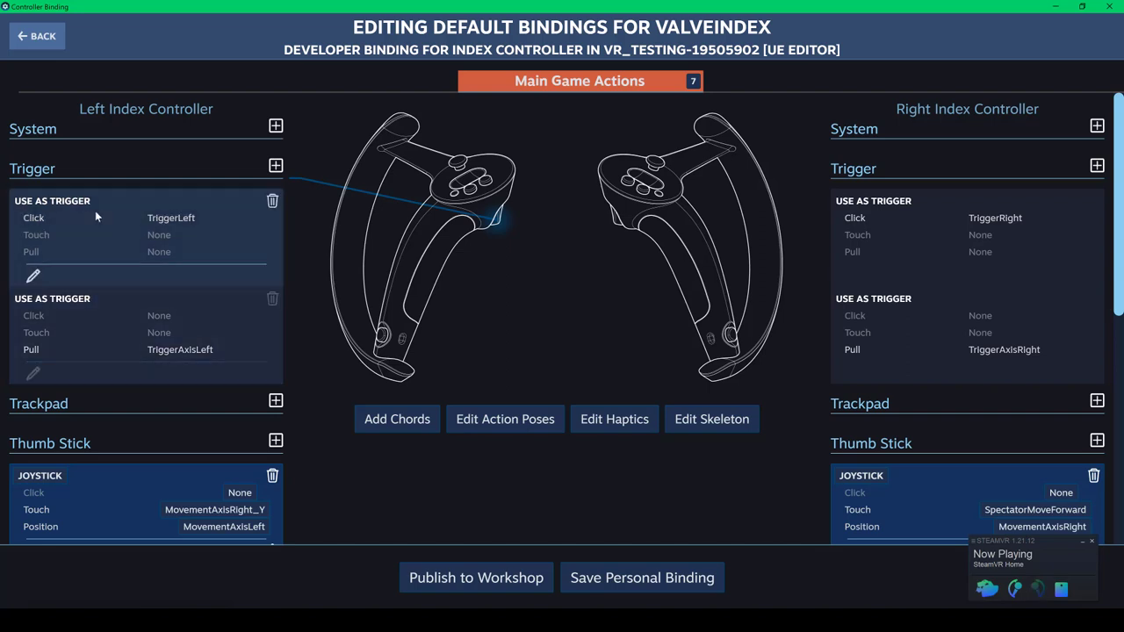
# Bind the left trigger pull to TriggerAxisLeft and the right trigger pull to TriggerAxisRight.
pyautogui.click(32, 277)
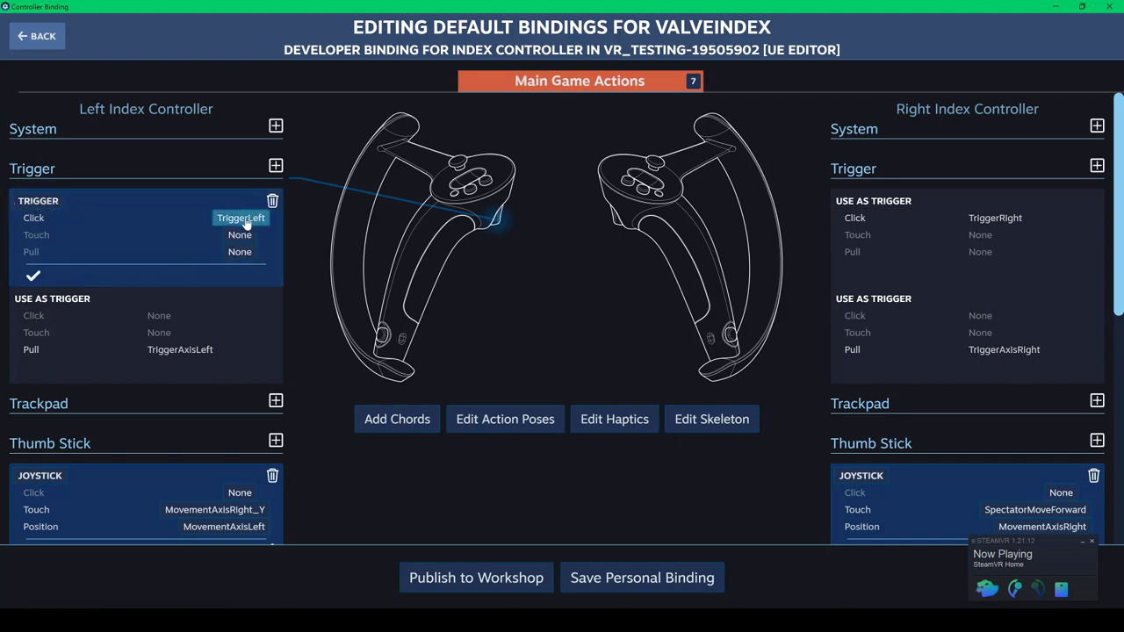
pyautogui.click(238, 252)
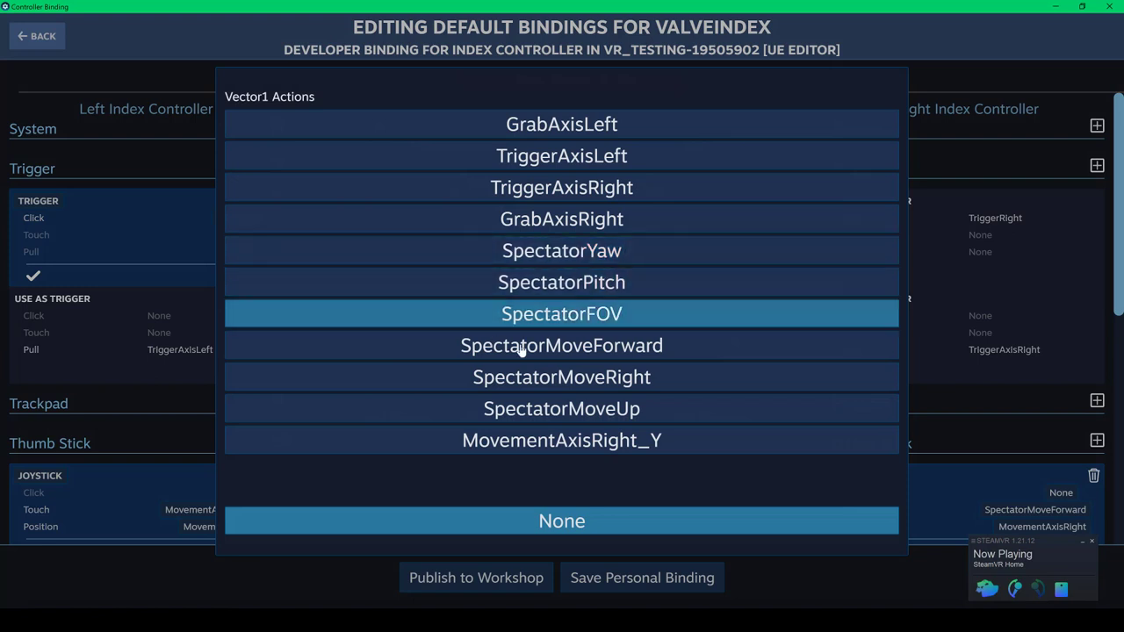
pyautogui.click(637, 169)
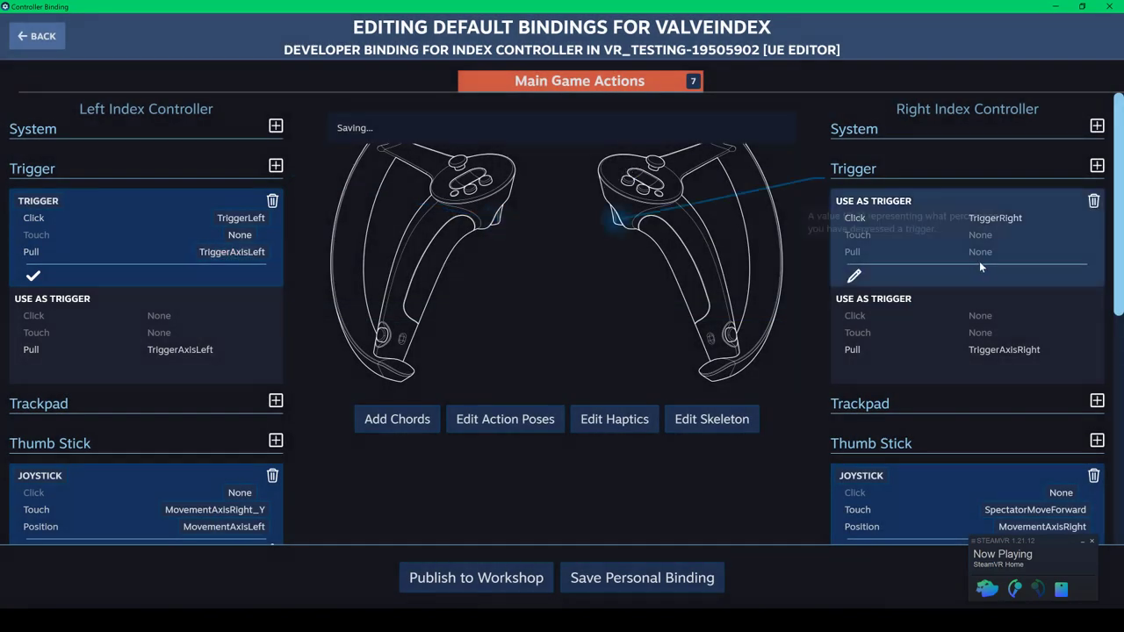
pyautogui.click(863, 276)
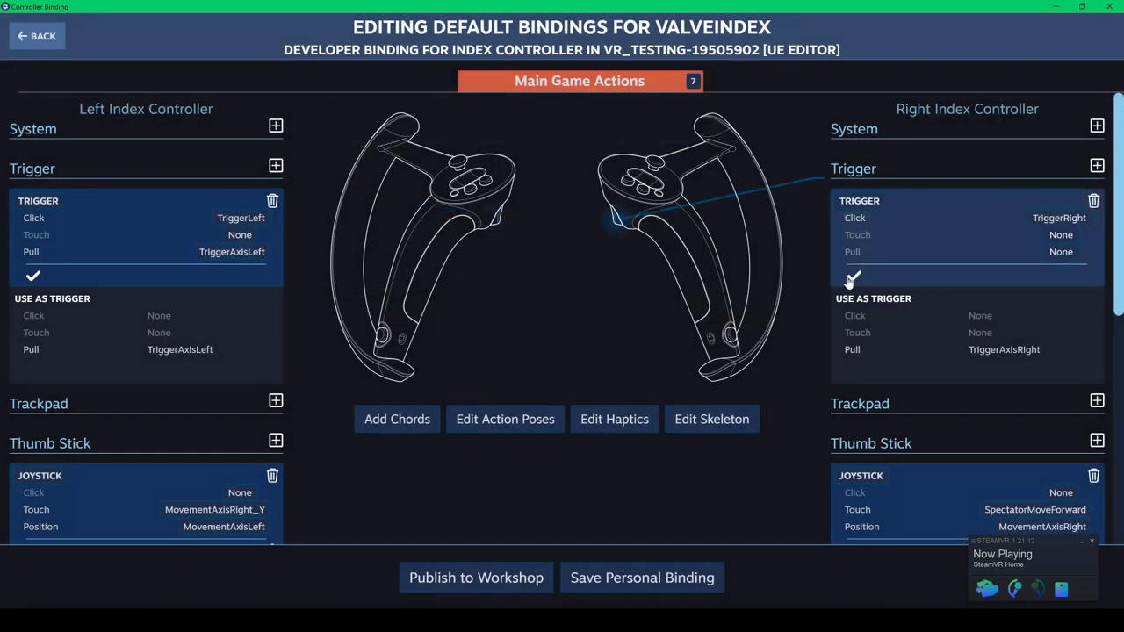
pyautogui.click(1060, 253)
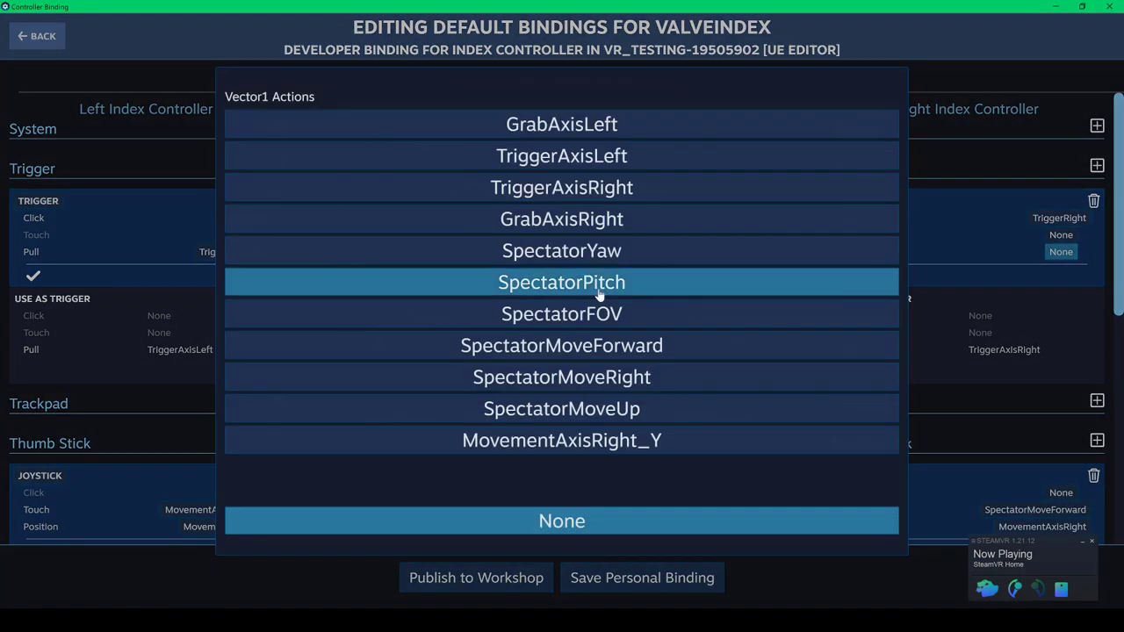
pyautogui.click(607, 188)
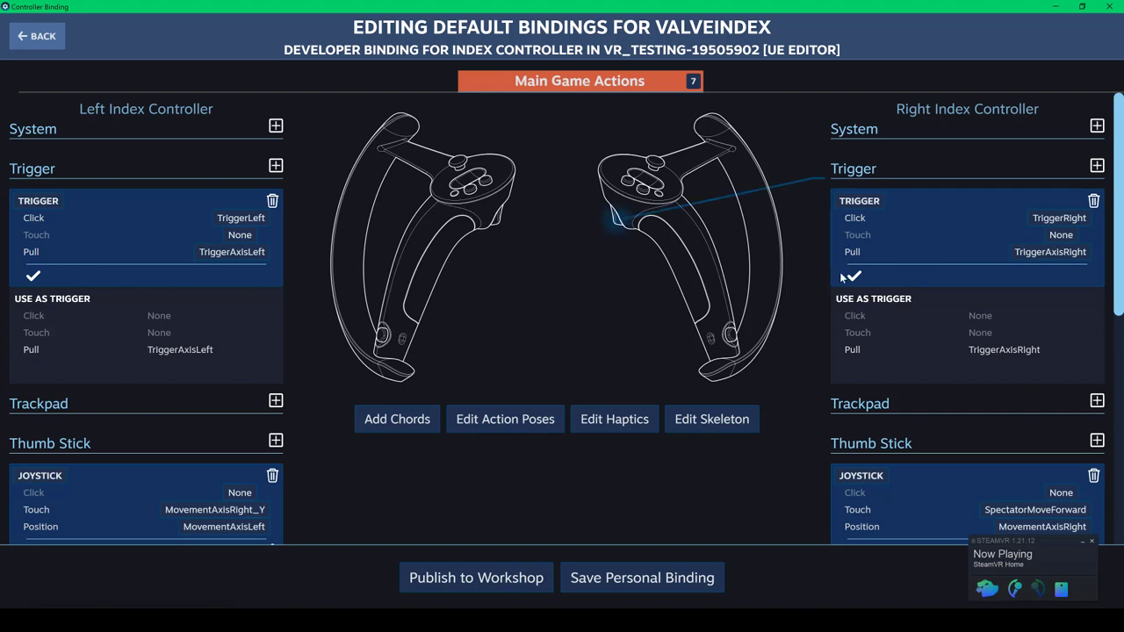
pyautogui.scroll(-3, 579, 417)
# Save the Index bindings as a personal binding under the prefilled VR_Testing configuration name.
pyautogui.scroll(-3, 492, 514)
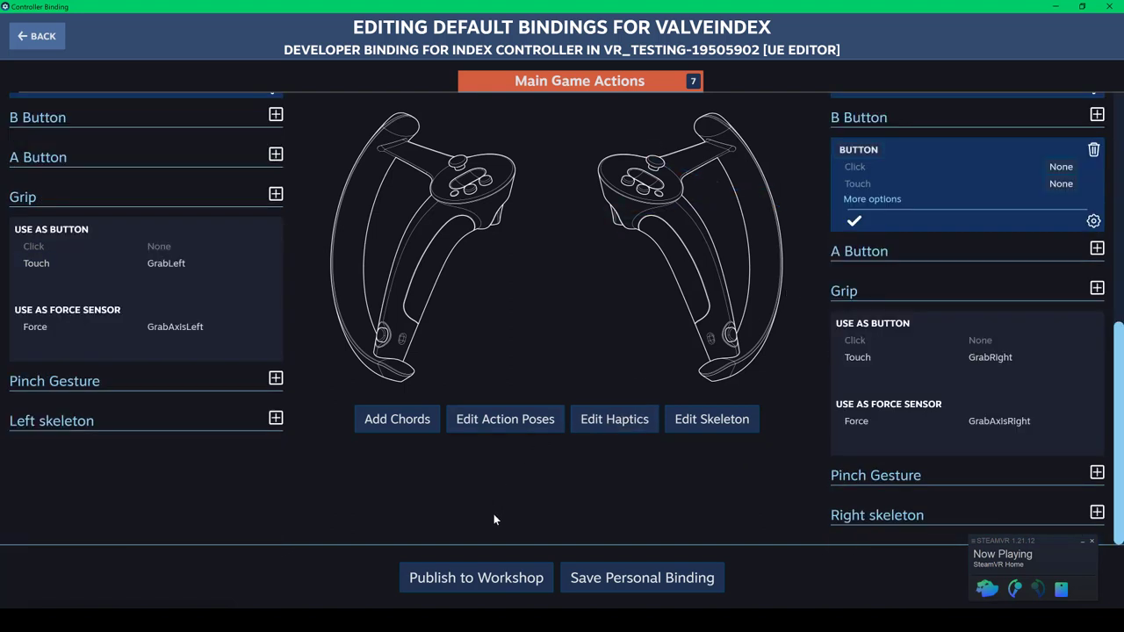
pyautogui.click(589, 583)
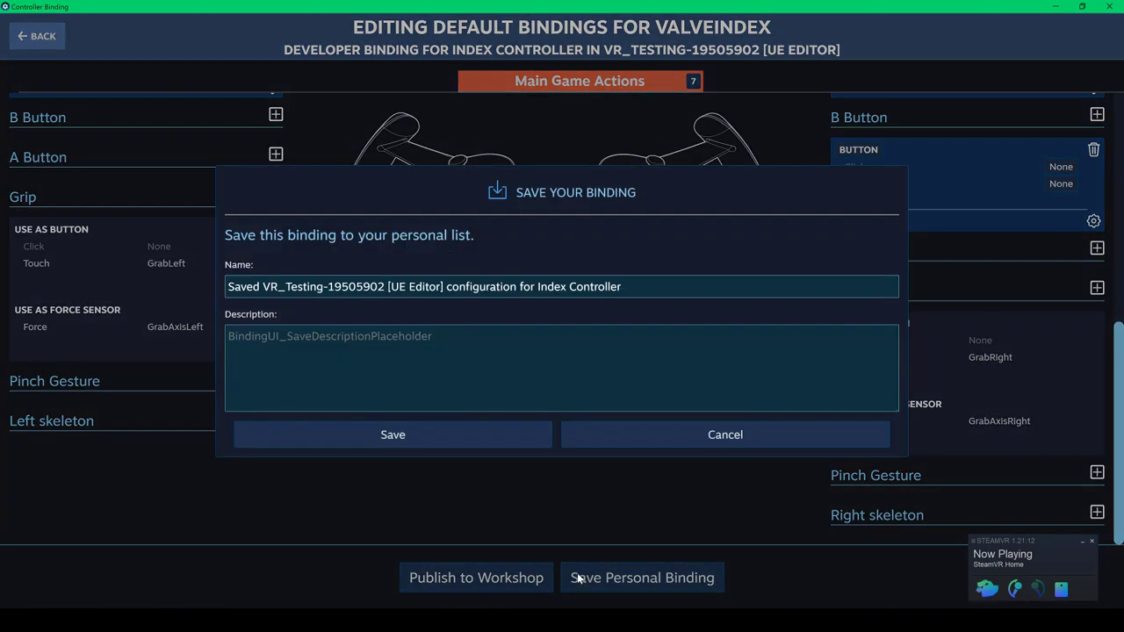
pyautogui.click(445, 437)
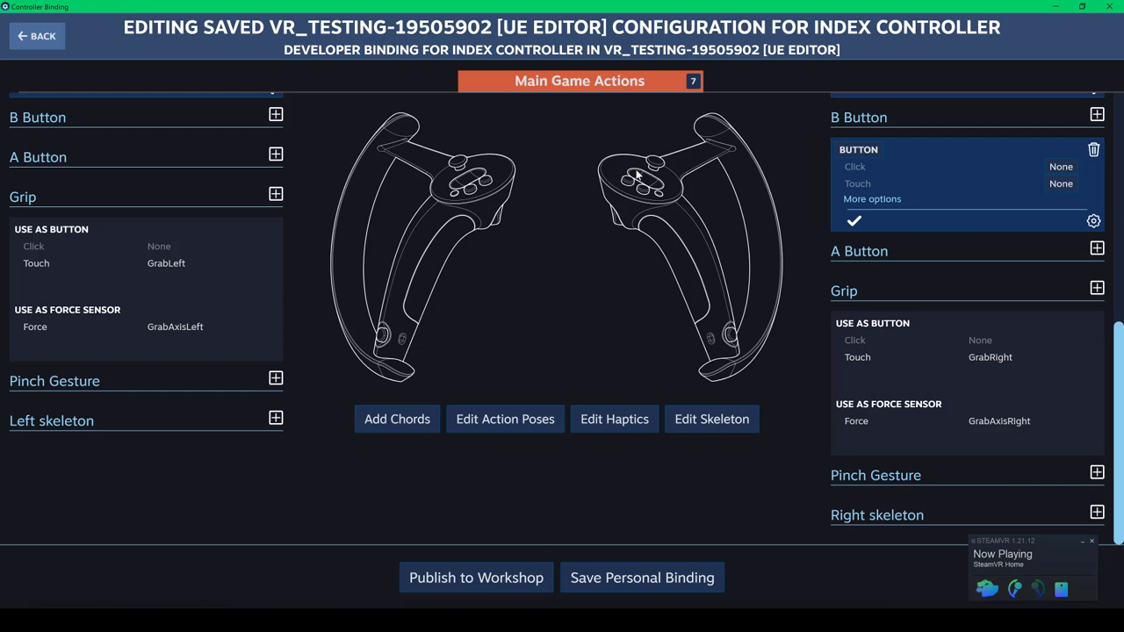
# Map the right System button click to MenuToggleRight and save the personal binding again.
pyautogui.moveTo(621, 81)
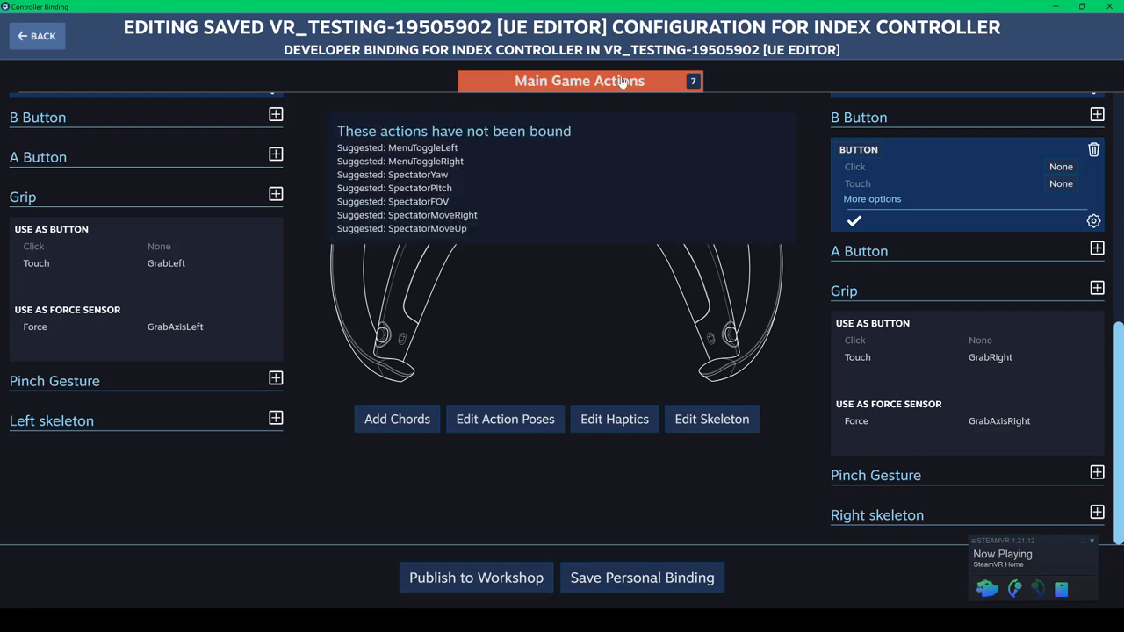
pyautogui.scroll(5, 720, 364)
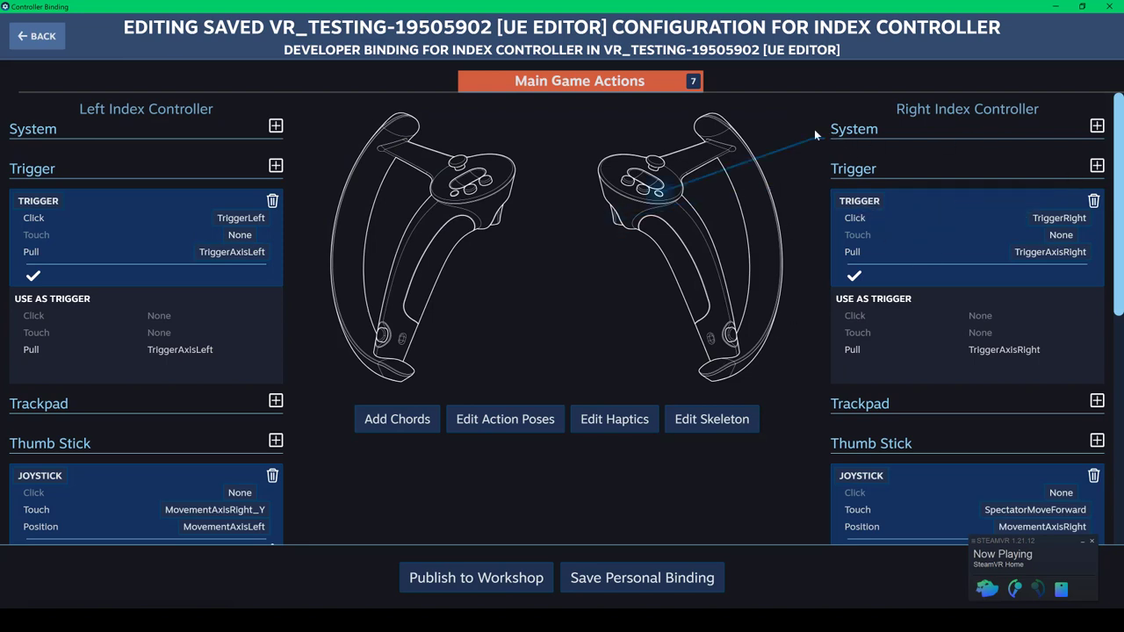
pyautogui.click(1096, 127)
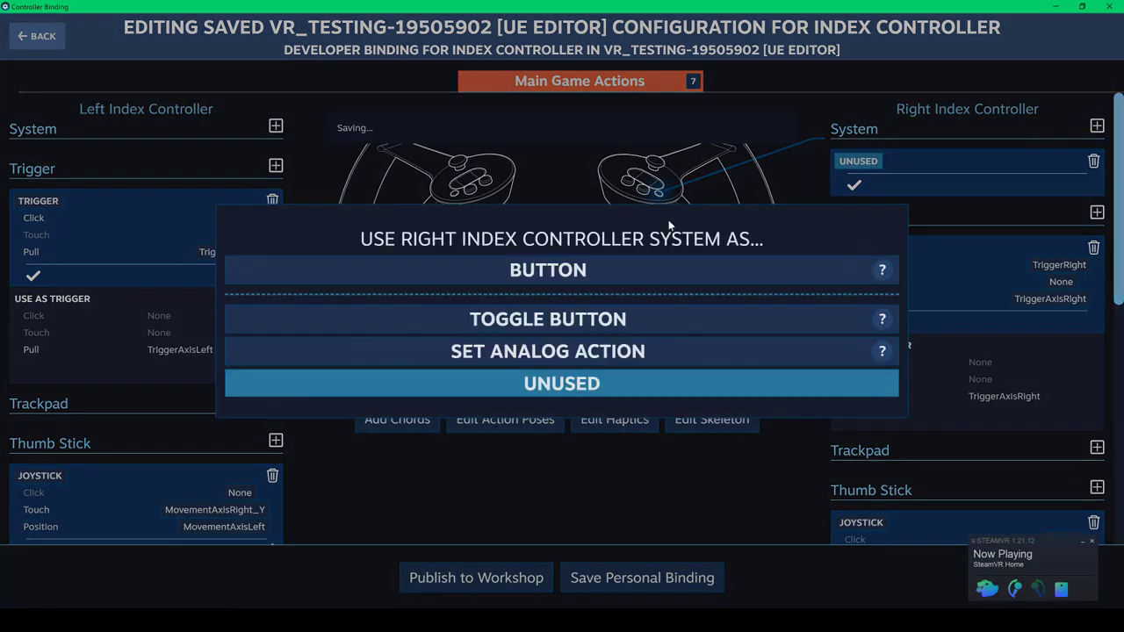
pyautogui.click(559, 275)
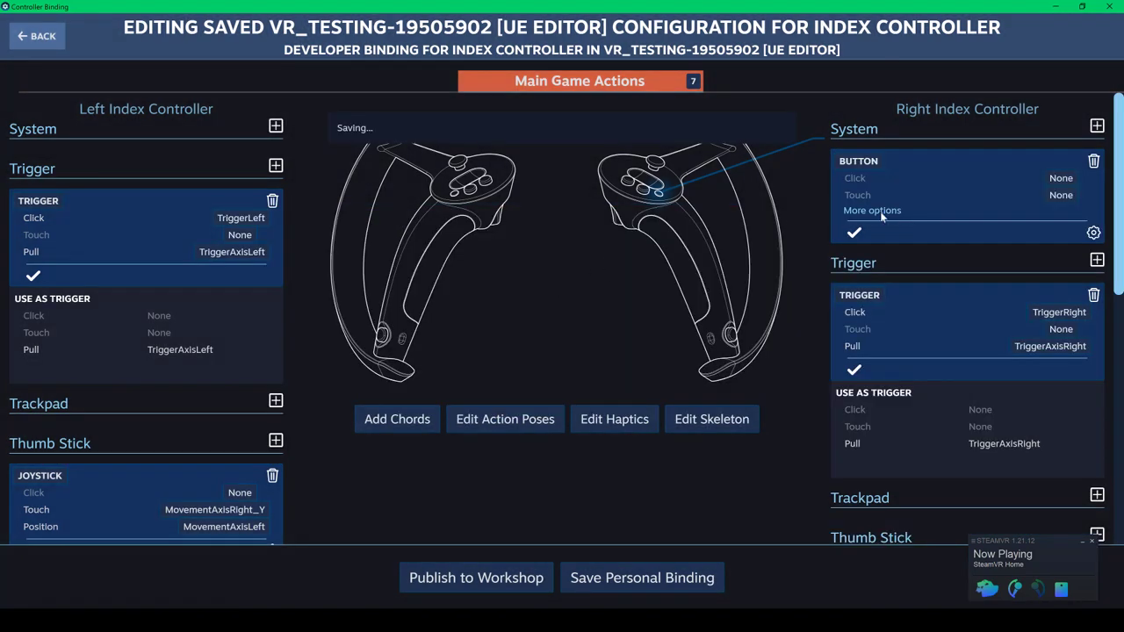
pyautogui.click(1060, 179)
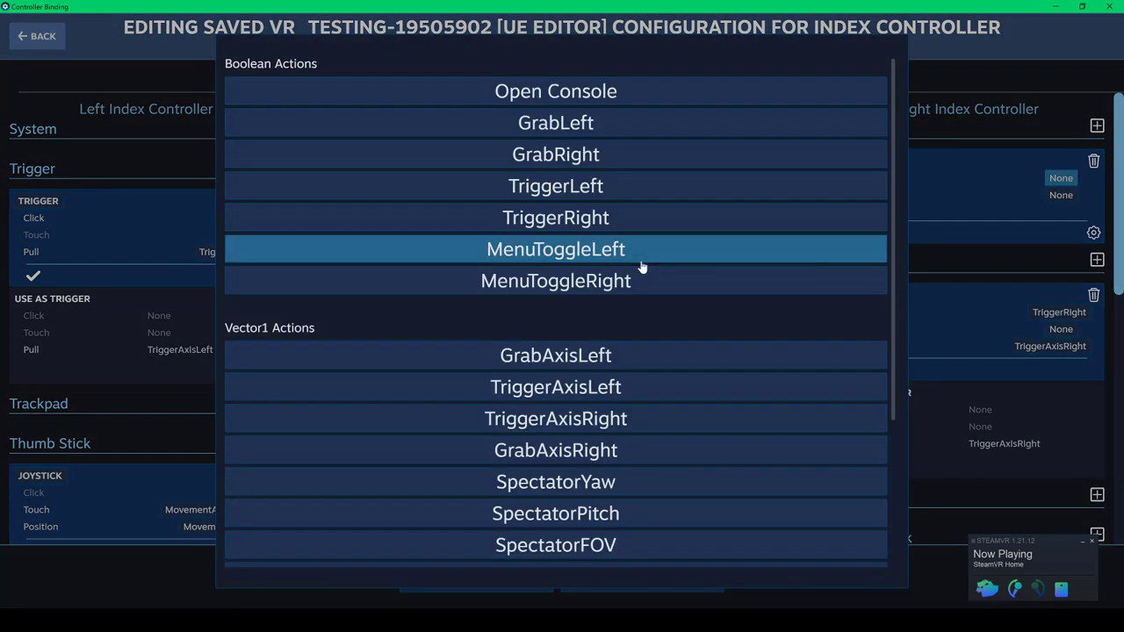
pyautogui.click(609, 283)
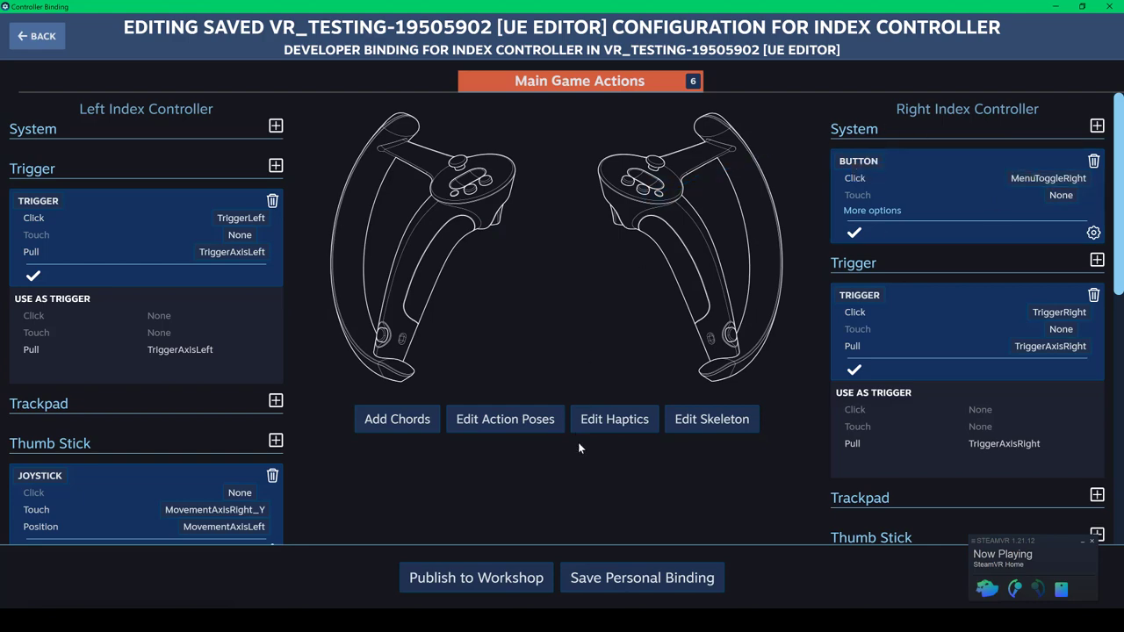
pyautogui.click(609, 586)
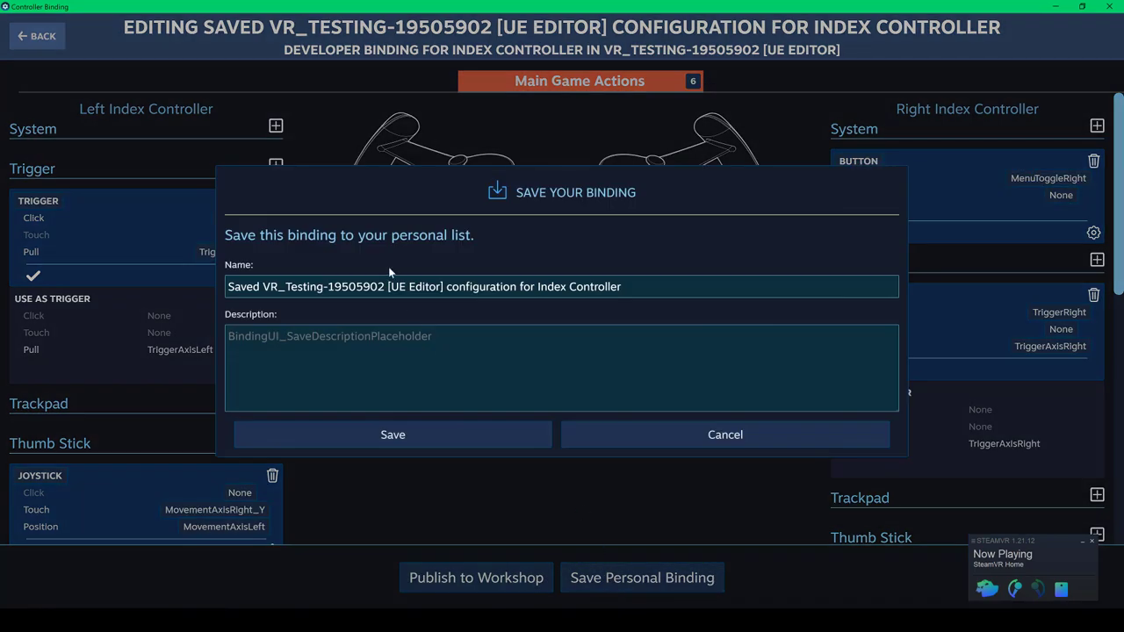
pyautogui.click(399, 436)
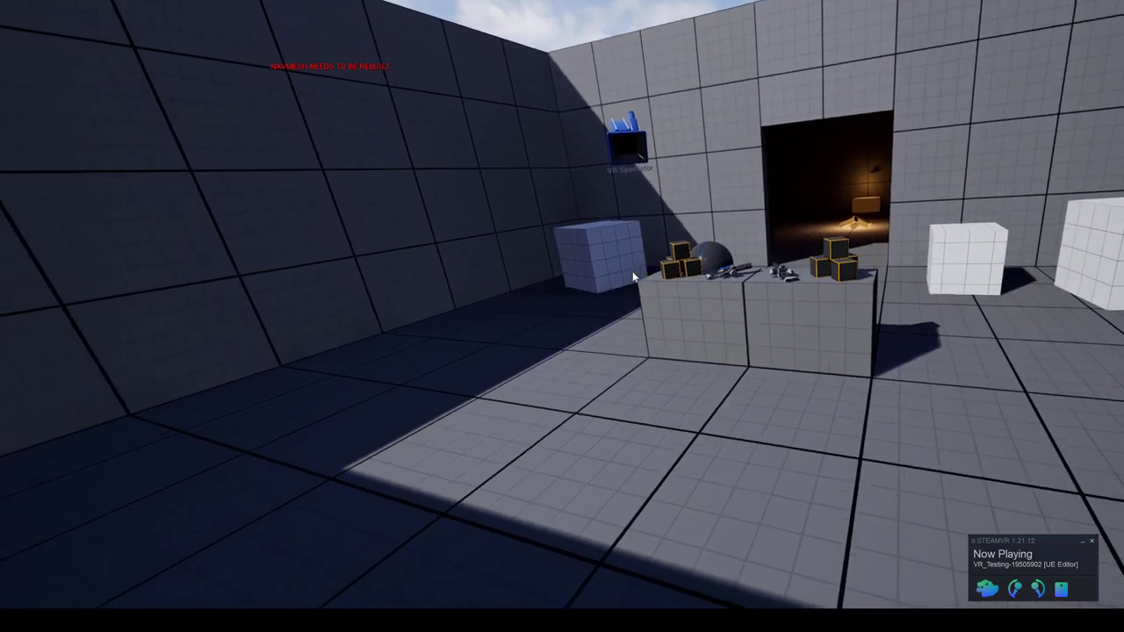
# Exit the VR preview and bring the VRTemplateMap editor back to the front.
pyautogui.press('Escape')
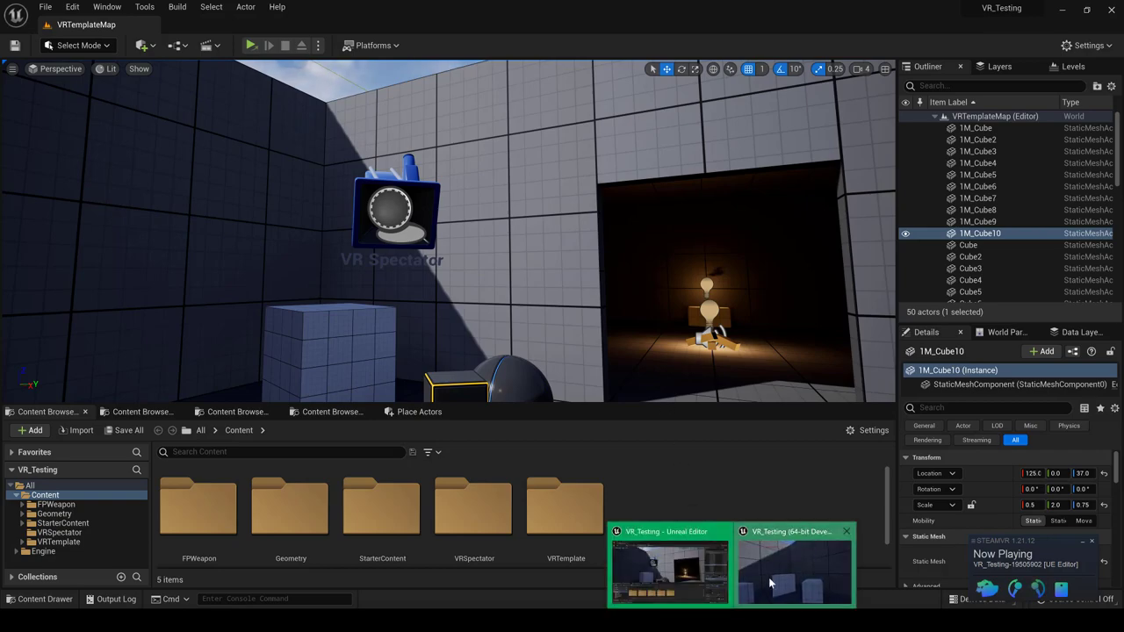
pyautogui.click(812, 562)
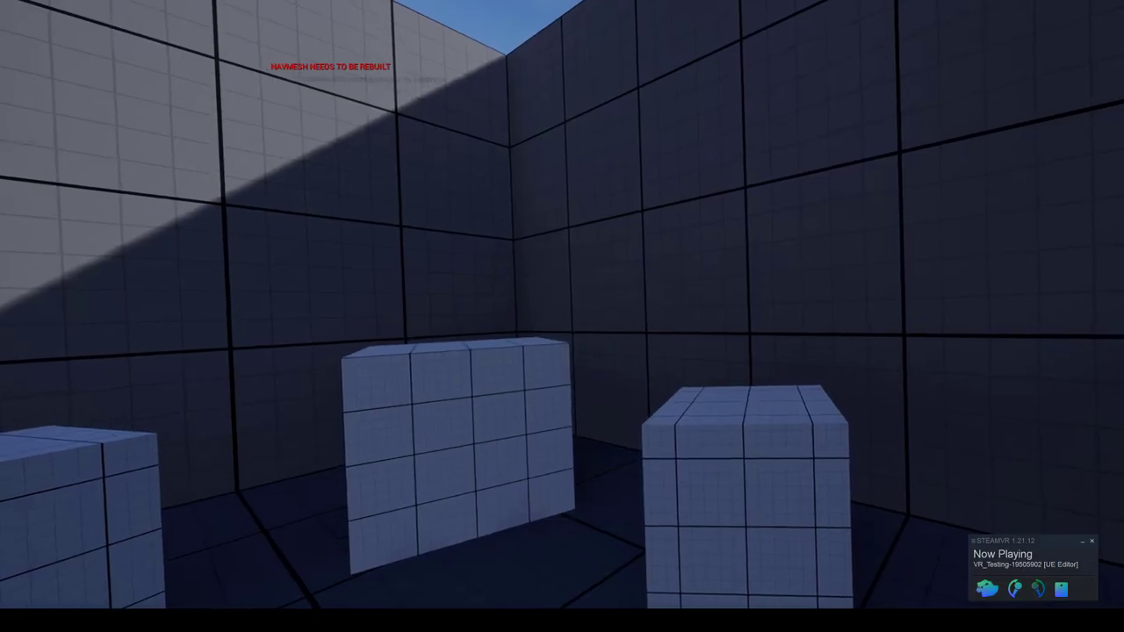
pyautogui.hotkey('alt', 'Tab')
pyautogui.click(72, 7)
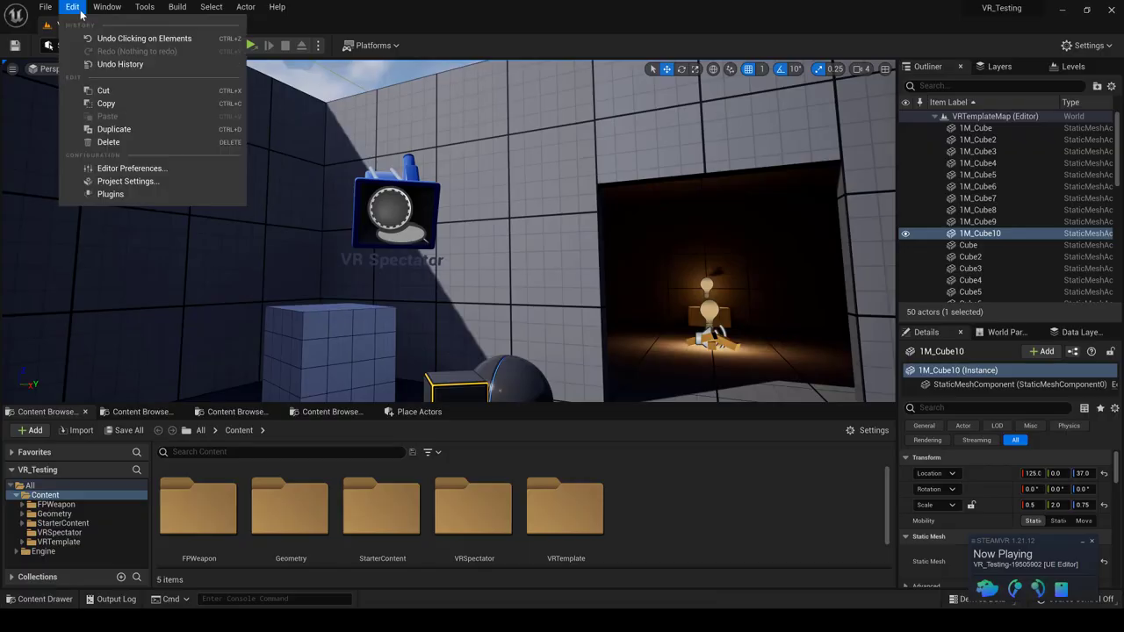
pyautogui.click(137, 182)
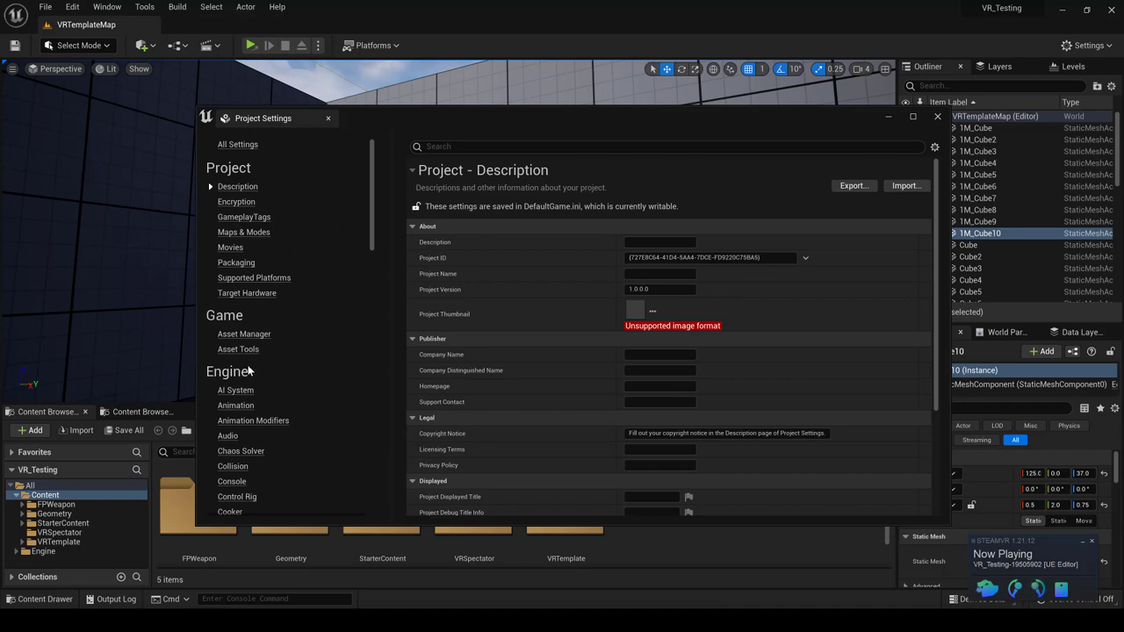
pyautogui.scroll(-4, 249, 371)
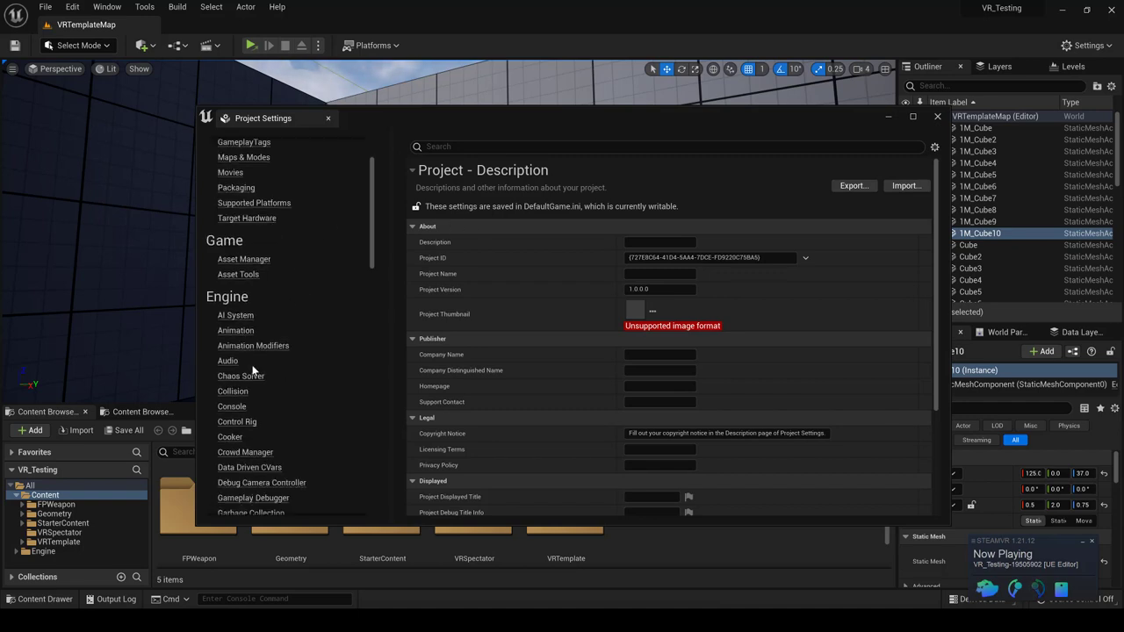
pyautogui.scroll(-4, 252, 373)
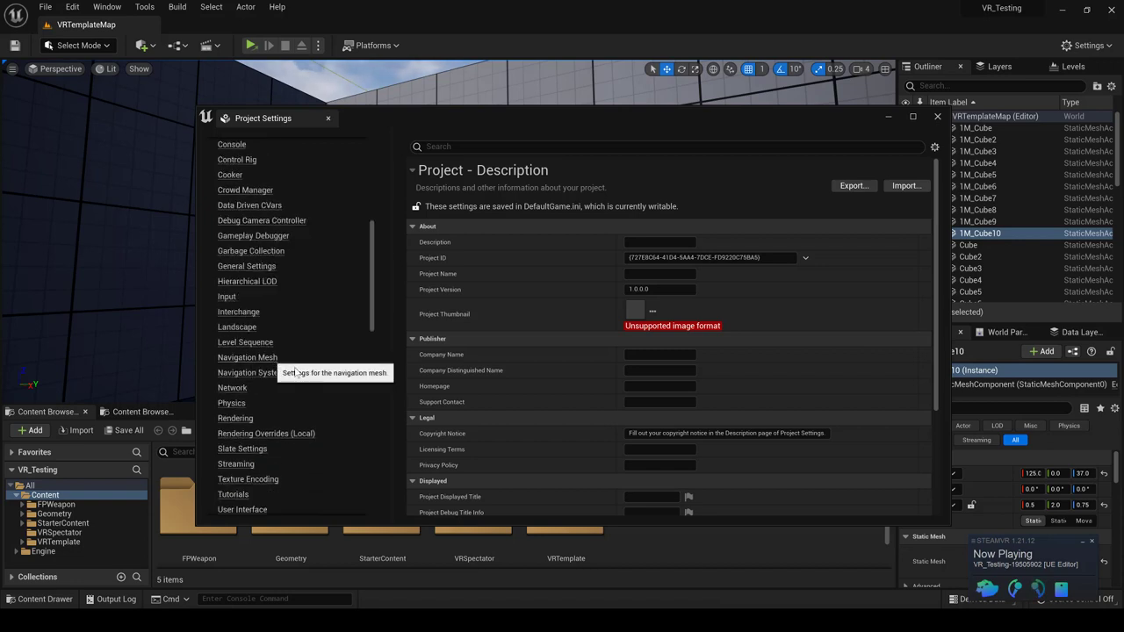
pyautogui.click(271, 372)
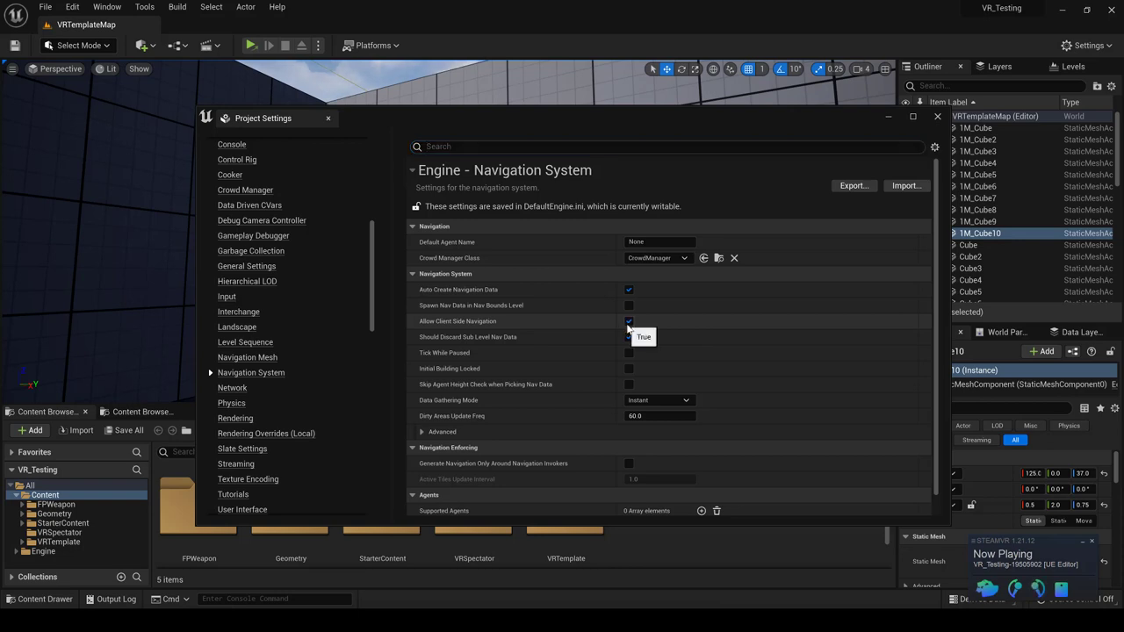
pyautogui.click(937, 118)
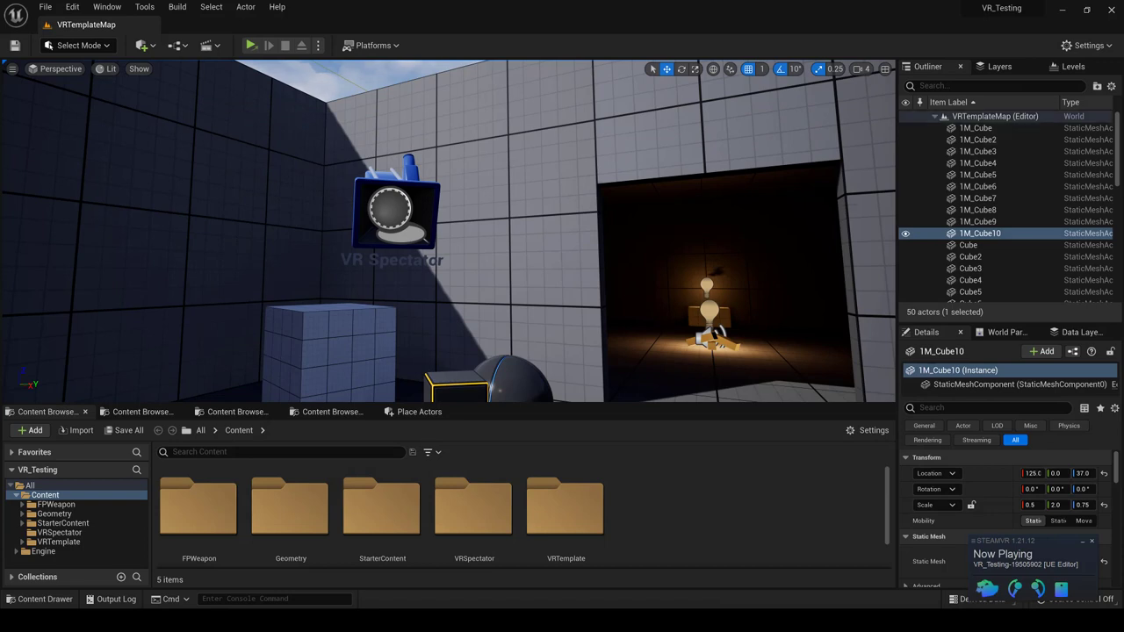
# Launch the level in Play mode from the toolbar.
pyautogui.click(250, 46)
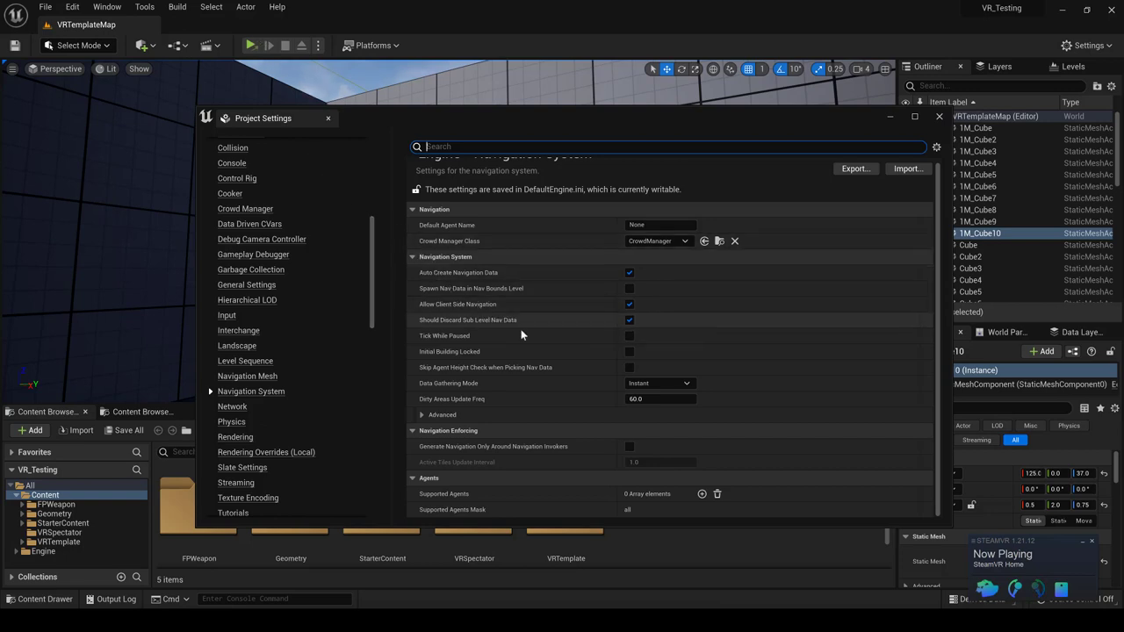
pyautogui.click(265, 378)
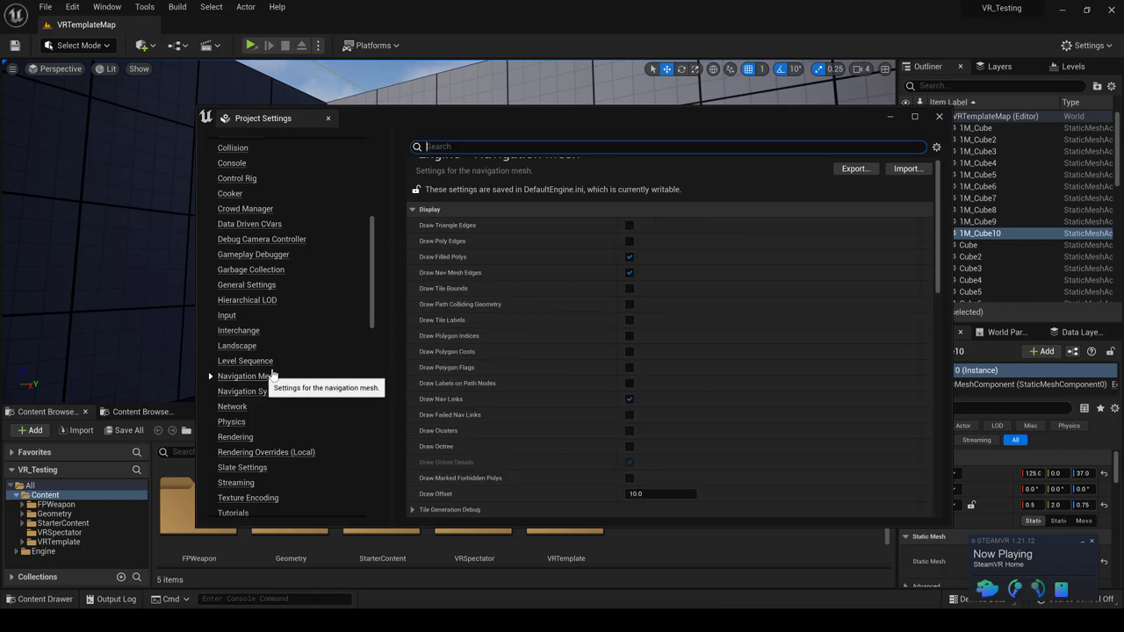
pyautogui.scroll(-2, 601, 292)
pyautogui.scroll(-3, 602, 297)
pyautogui.scroll(-3, 601, 297)
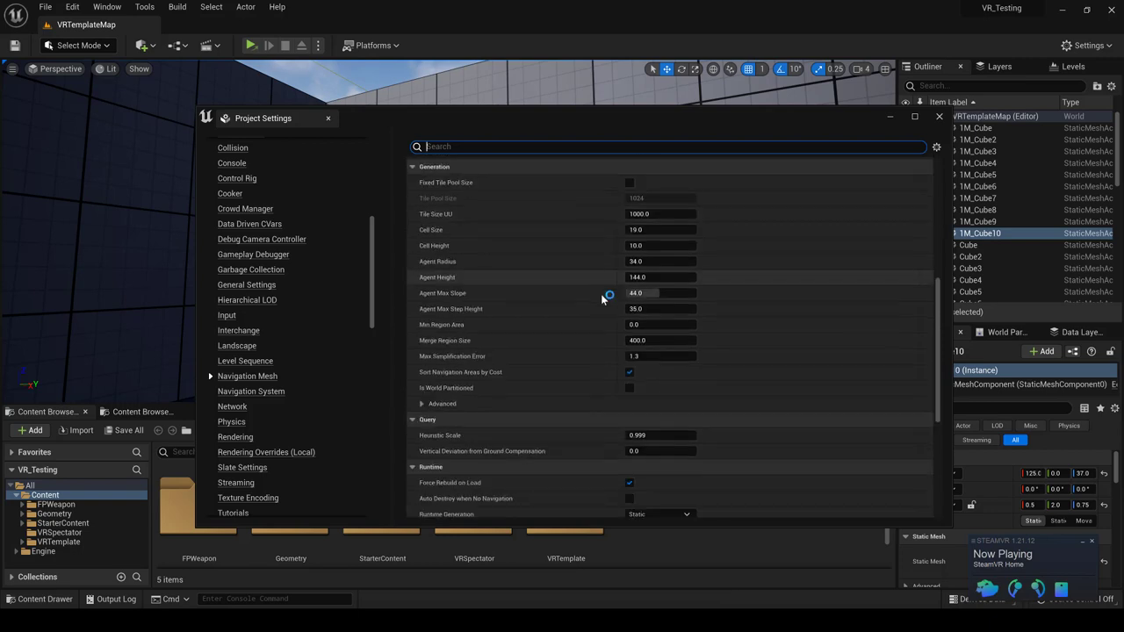
pyautogui.scroll(-2, 601, 293)
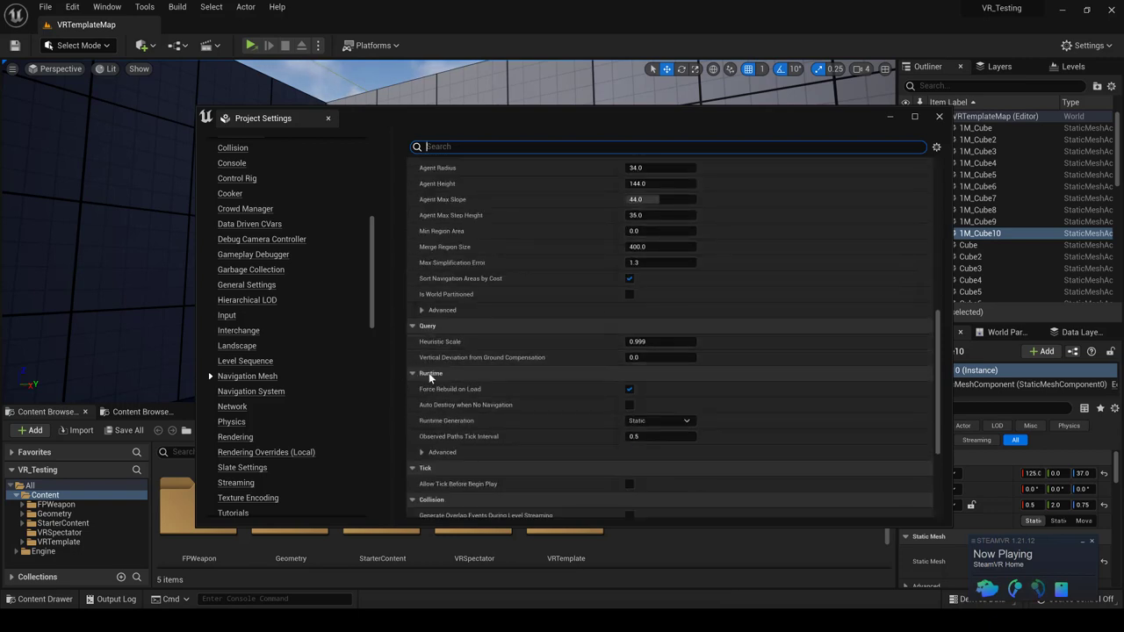
pyautogui.moveTo(423, 389)
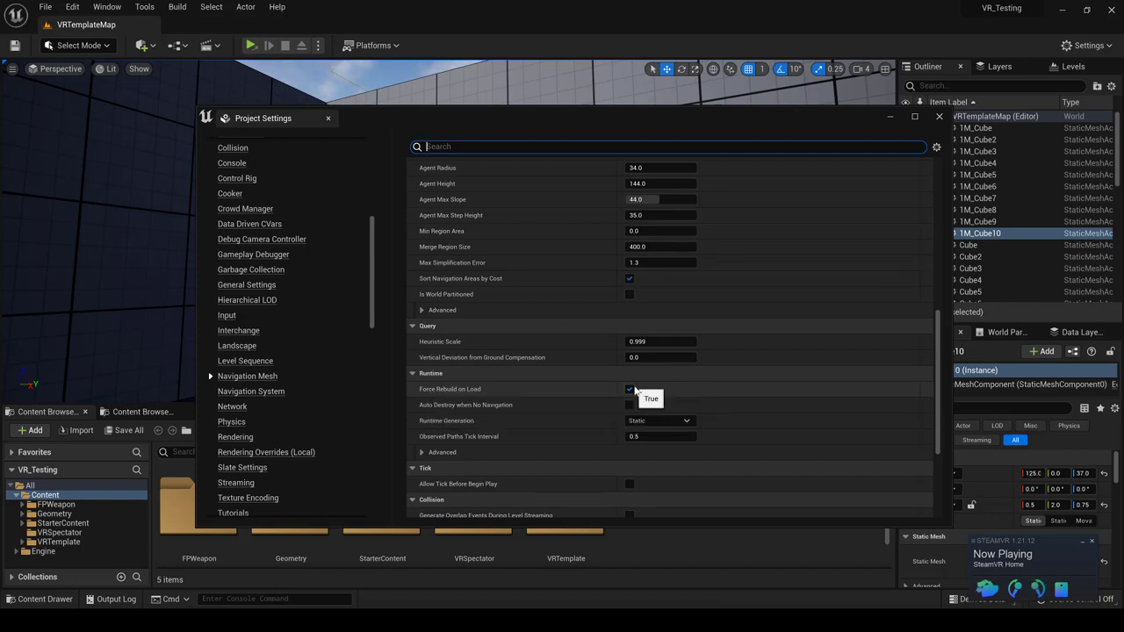
pyautogui.click(891, 119)
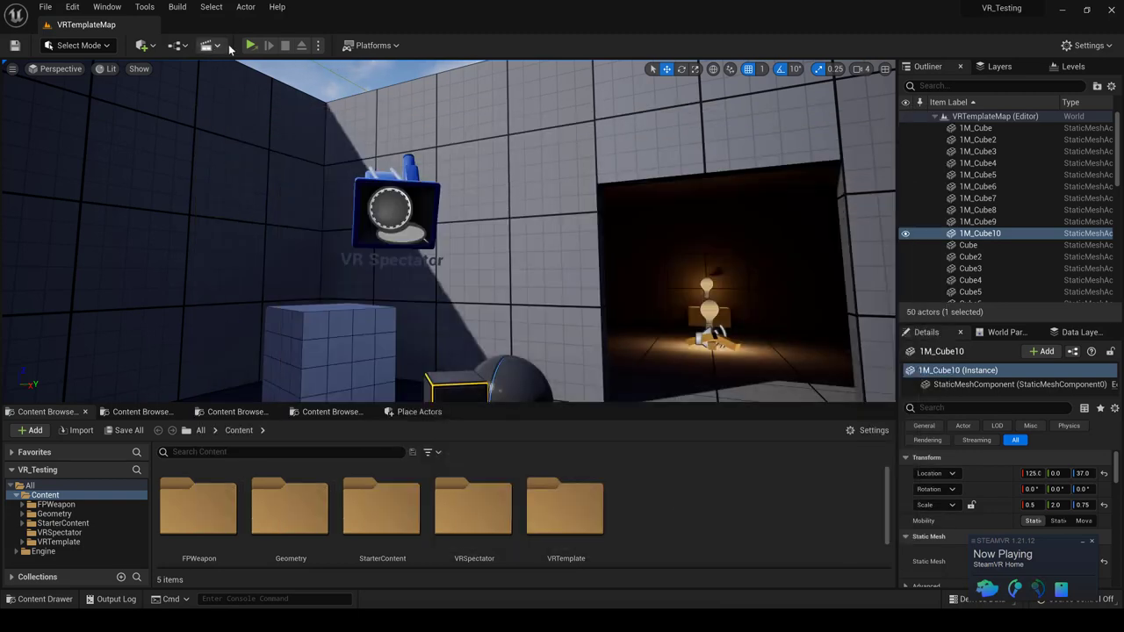